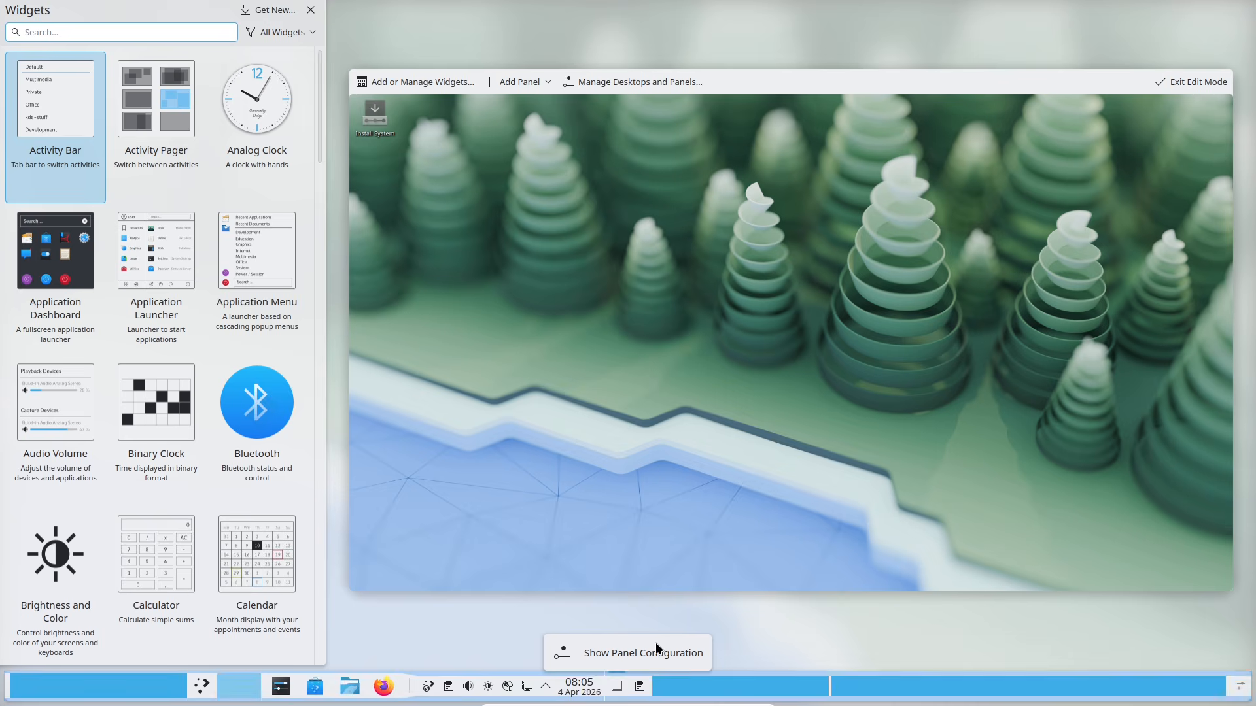
pyautogui.press('Escape')
pyautogui.press('Escape')
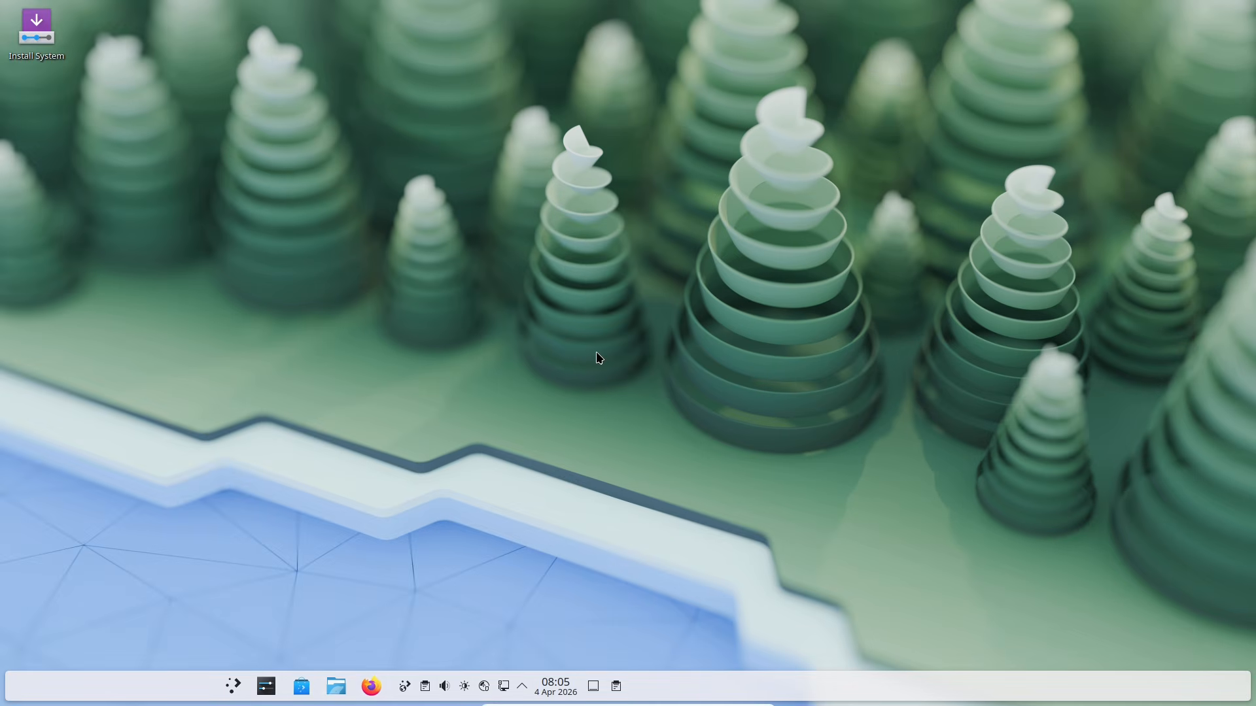
pyautogui.rightClick(100, 677)
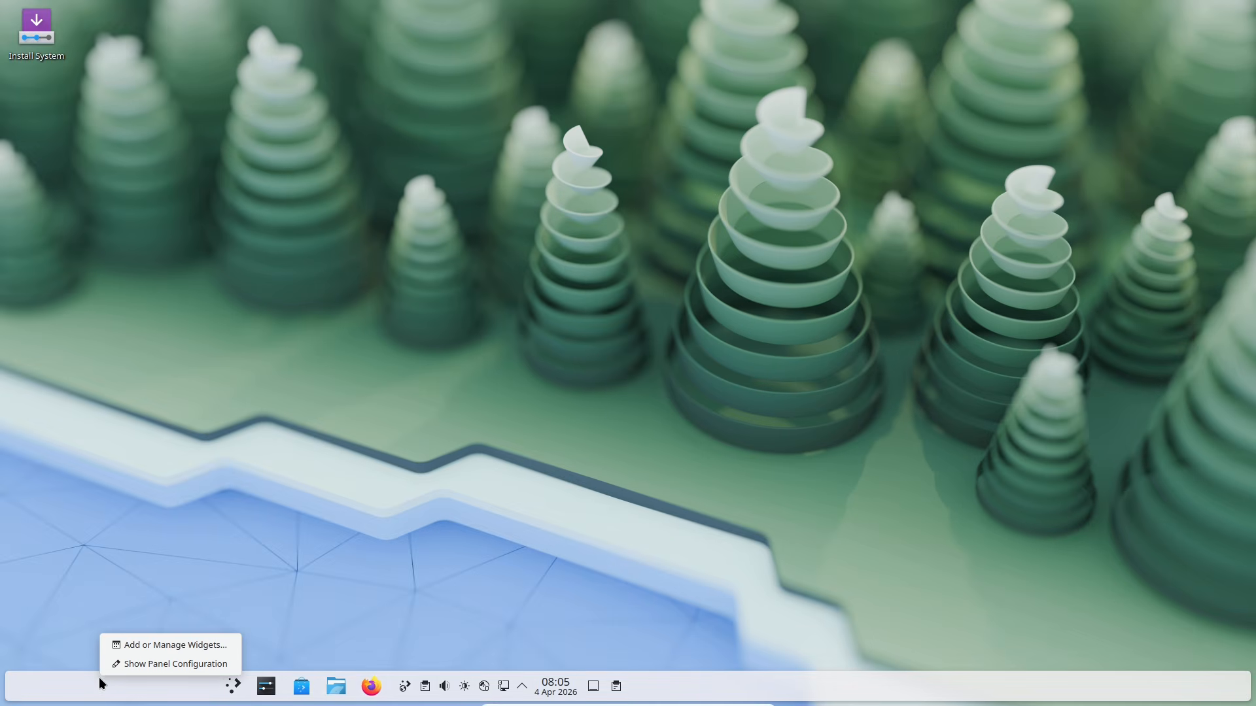
pyautogui.click(127, 649)
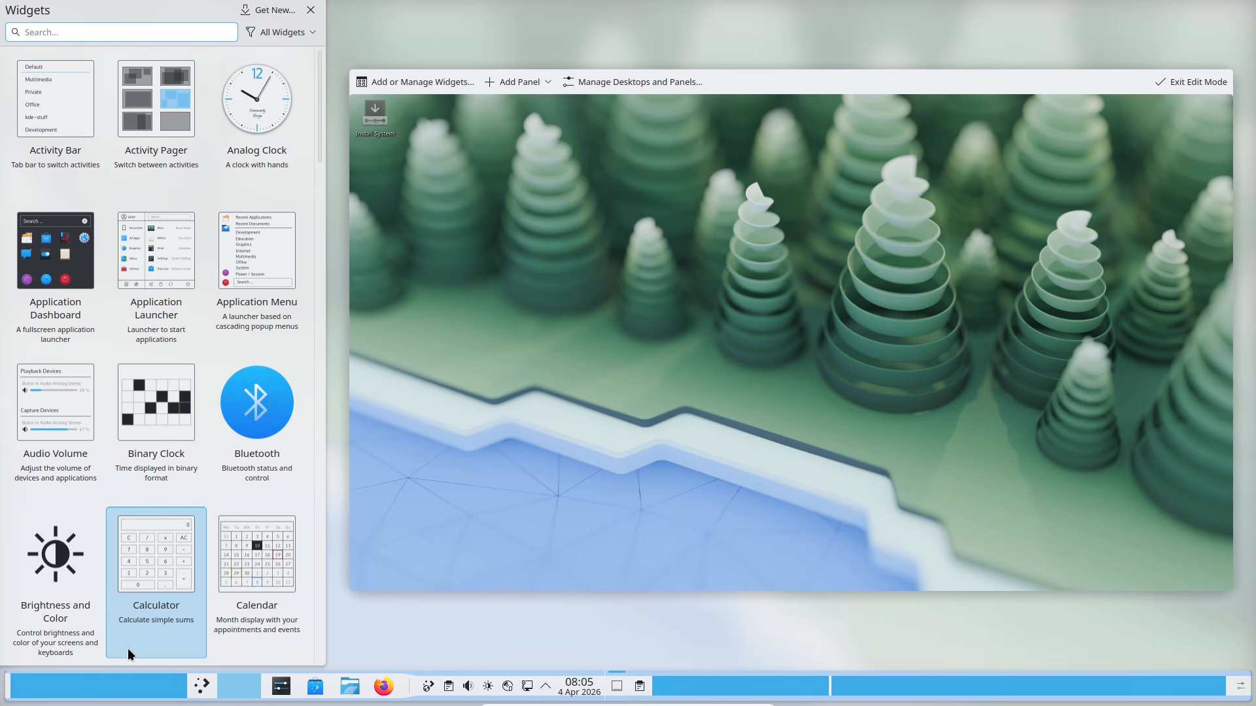
pyautogui.click(394, 89)
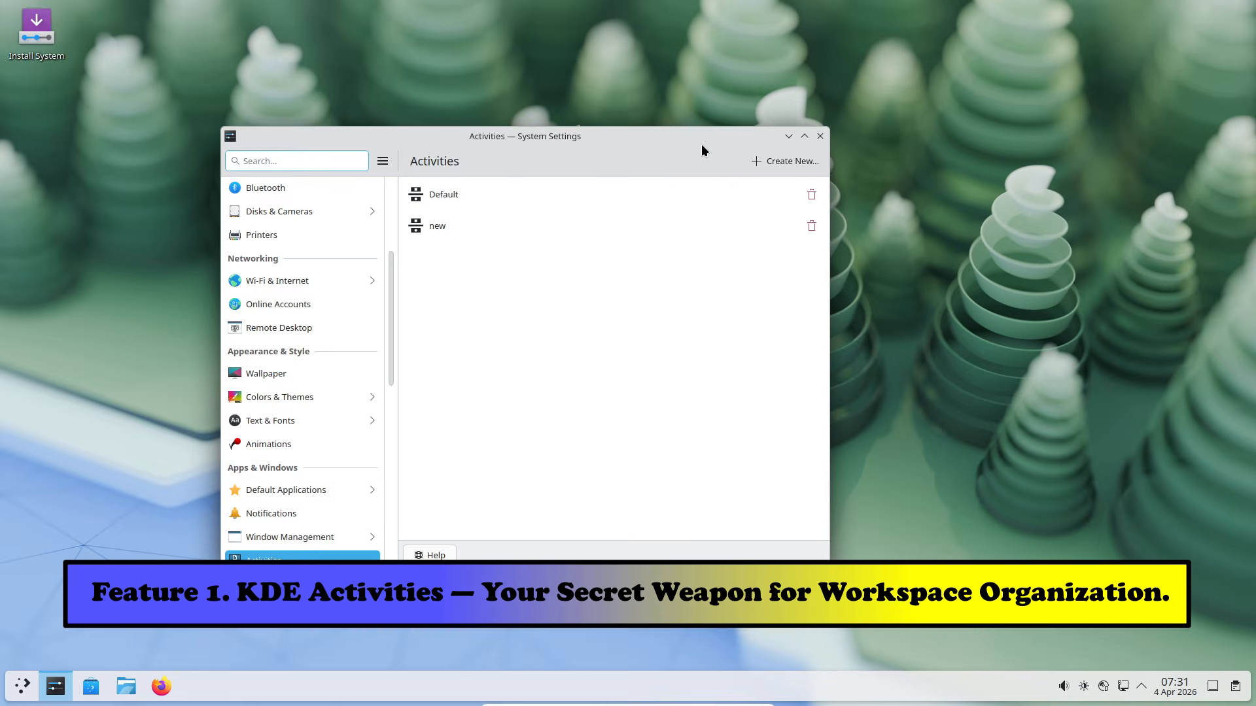
# Step: Start a new activity from the activities switcher and name it 'one more'
pyautogui.moveTo(702, 146); pyautogui.dragTo(845, 143)
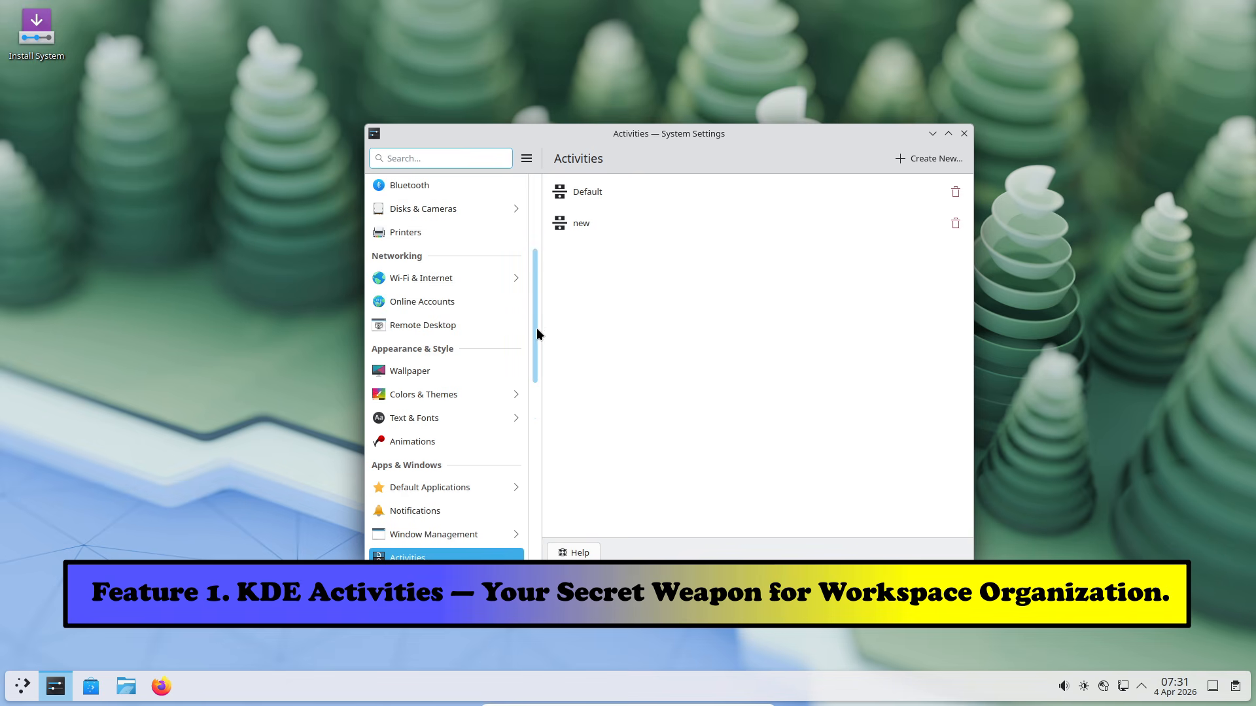
pyautogui.scroll(-5, 535, 334)
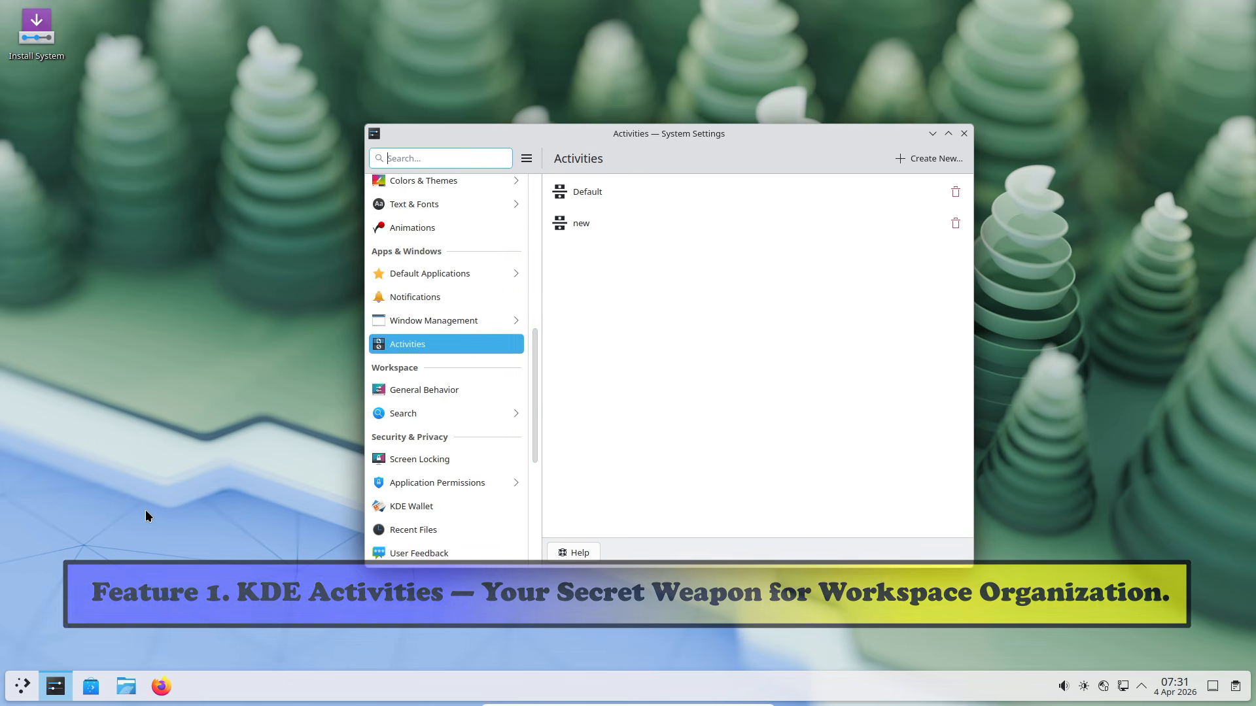
pyautogui.press('super+q')
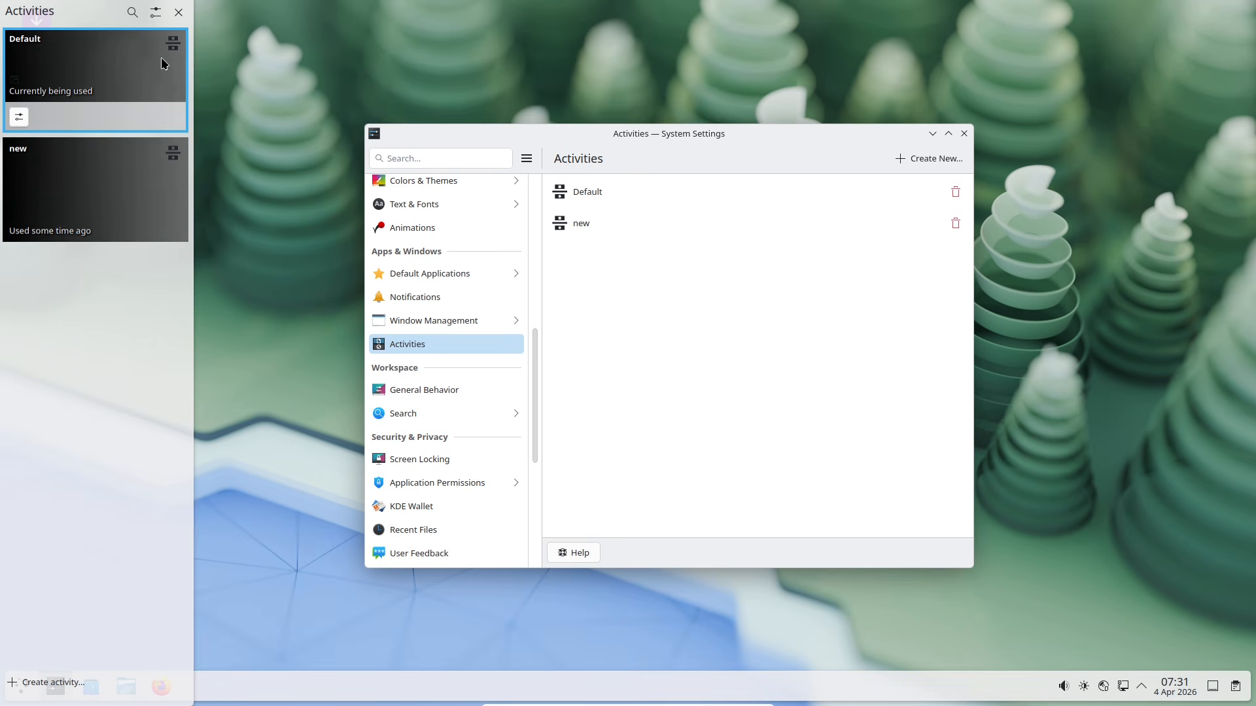
pyautogui.click(74, 677)
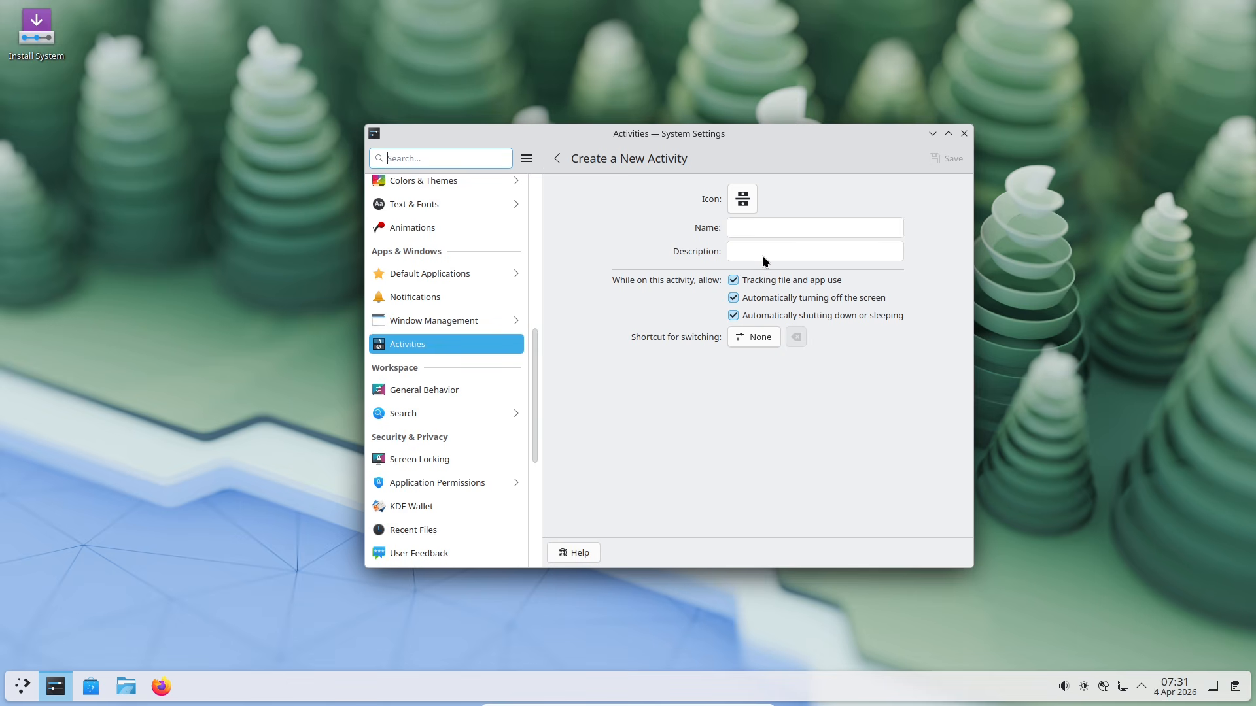
pyautogui.click(773, 231)
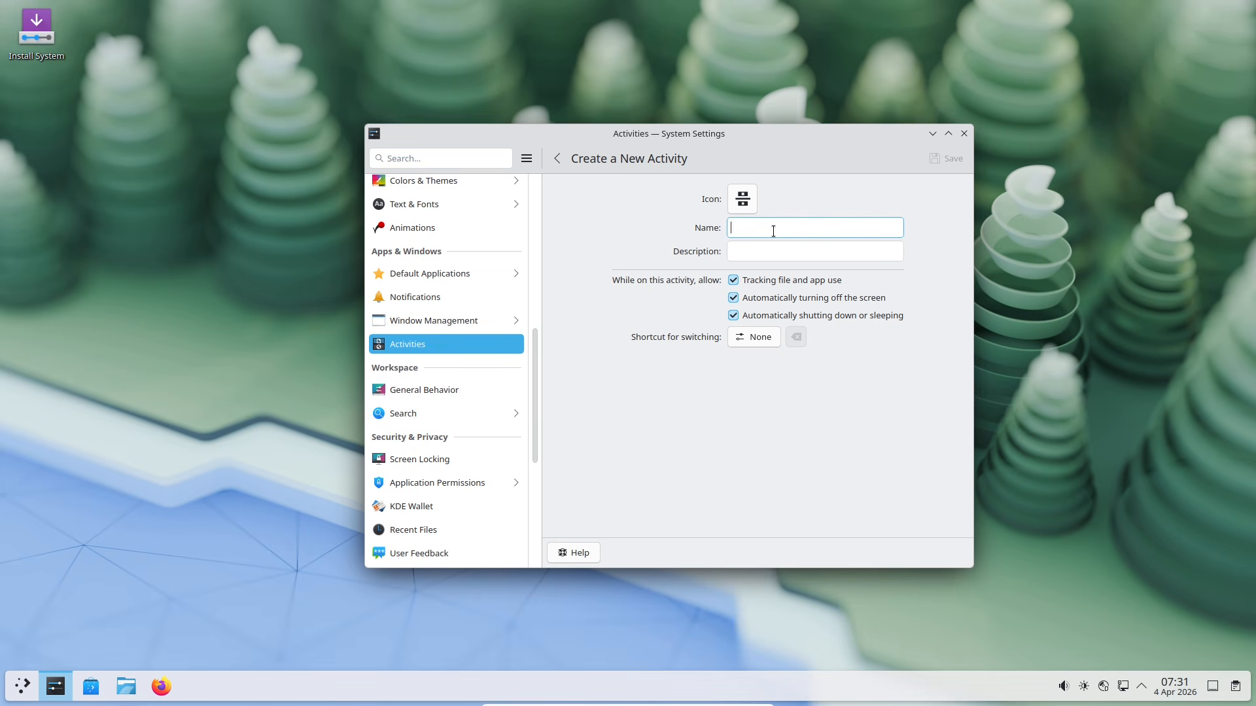
pyautogui.write('onemore')
pyautogui.click(749, 230)
# Step: Give the 'one more' activity the minuet icon and save it
pyautogui.click(764, 341)
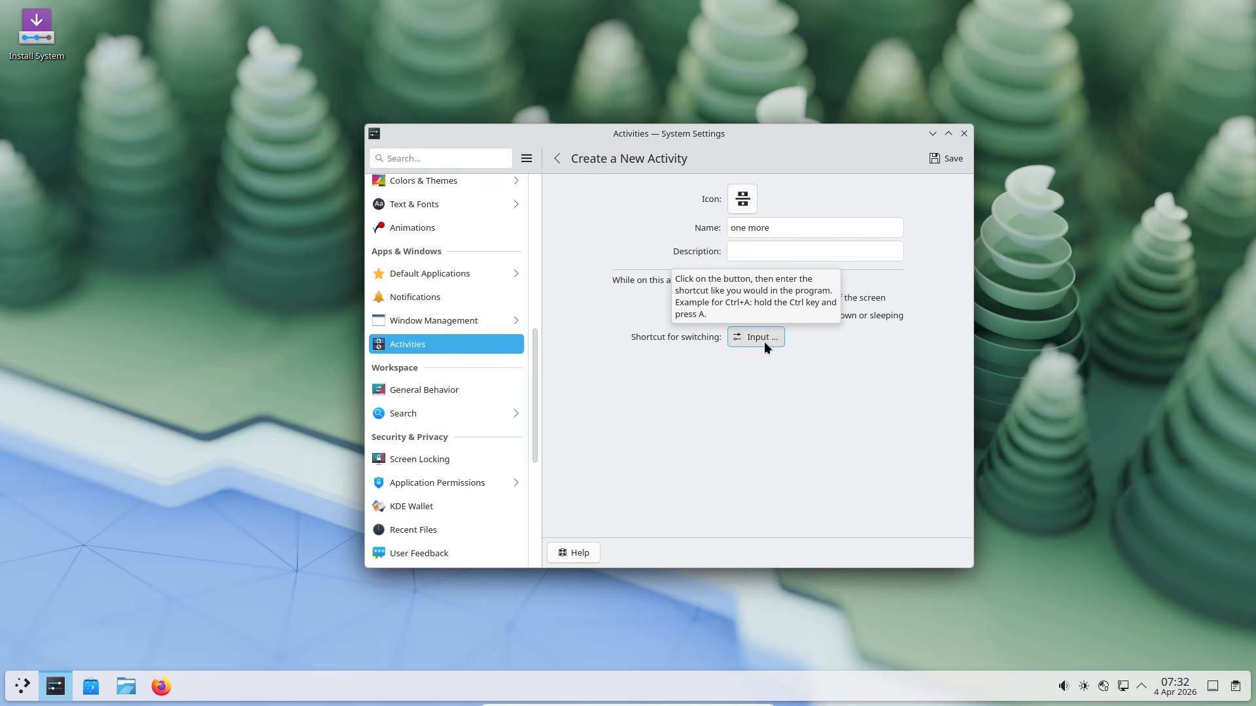
pyautogui.click(742, 208)
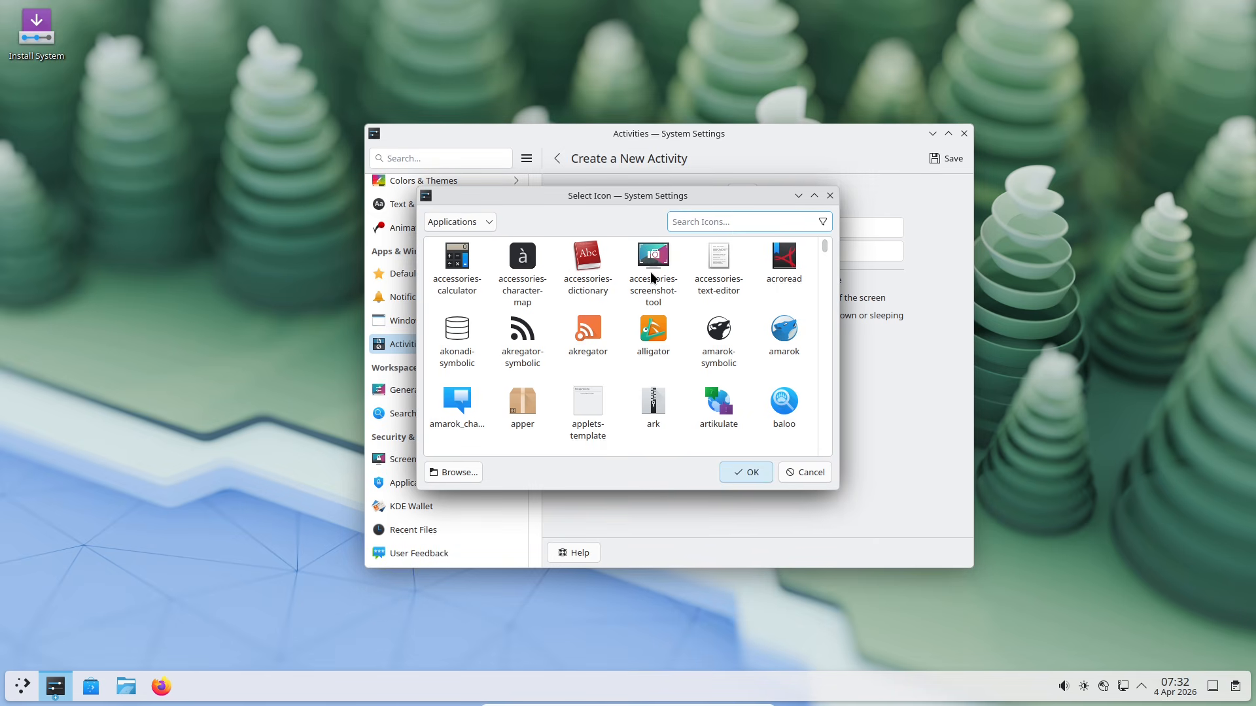
pyautogui.moveTo(824, 248); pyautogui.dragTo(826, 316)
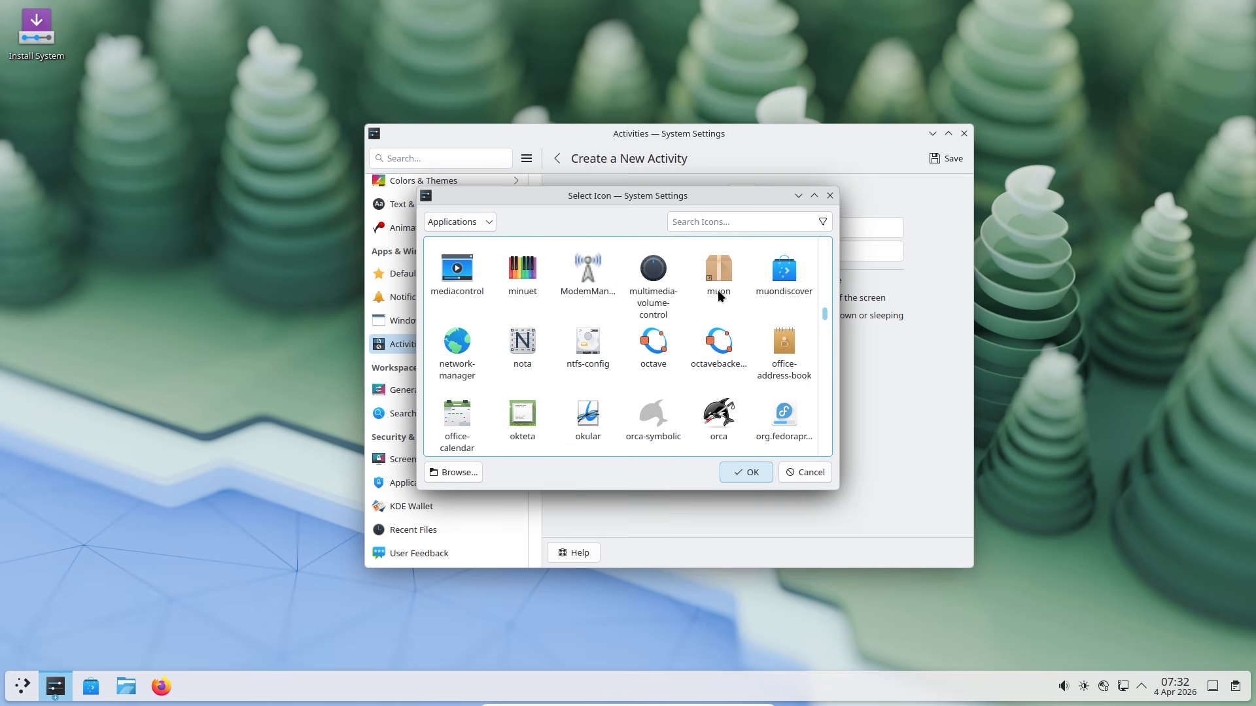
pyautogui.click(507, 284)
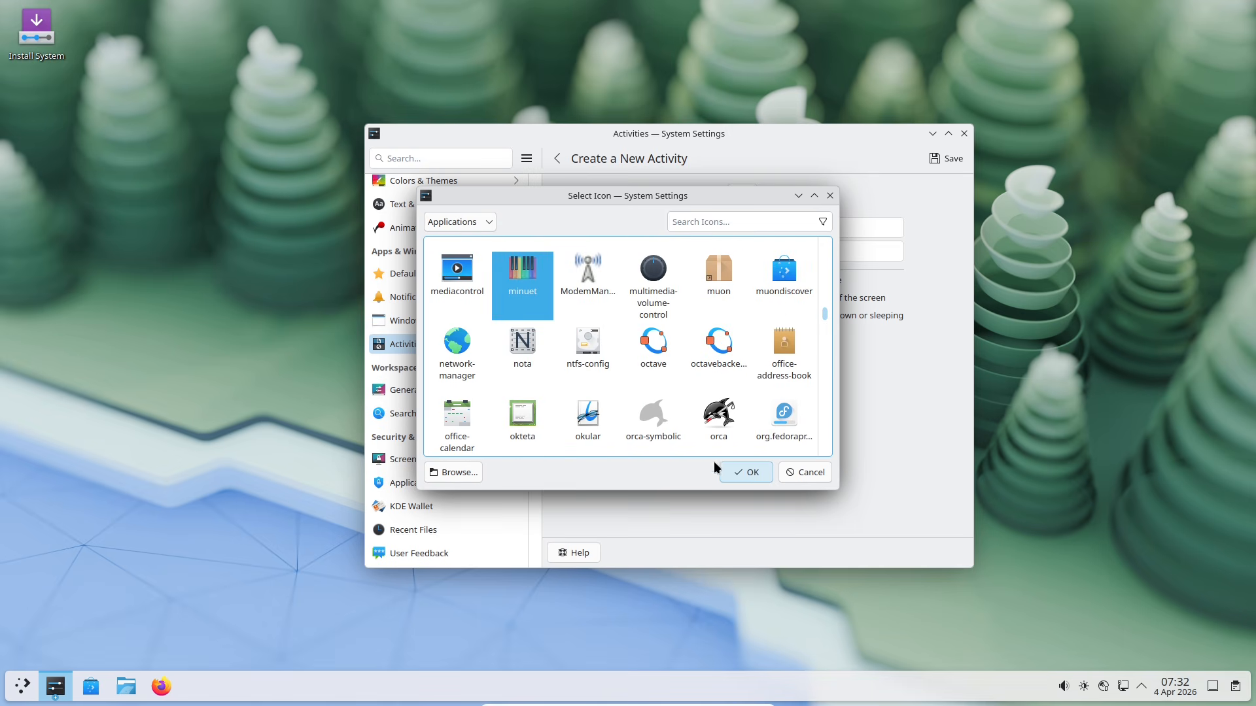
pyautogui.click(766, 473)
pyautogui.click(929, 163)
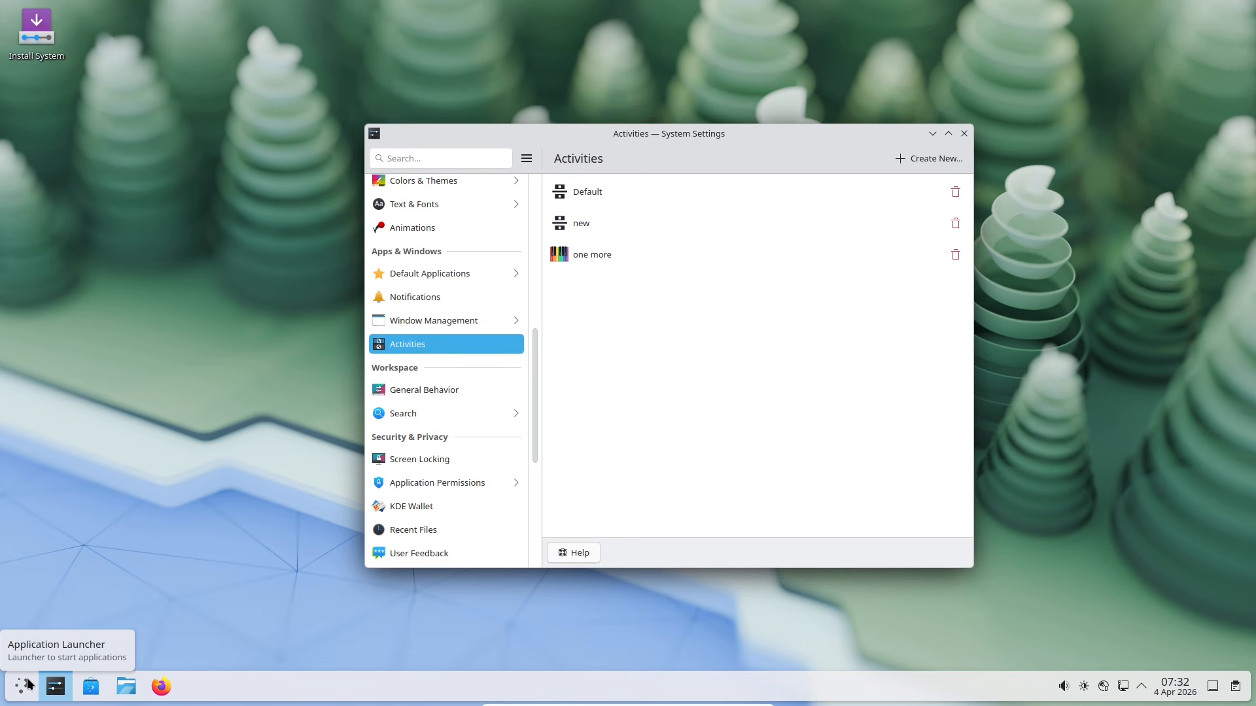
# Step: Search the activities switcher for 'one', clear the search, and open Default's activity settings
pyautogui.press('super+q')
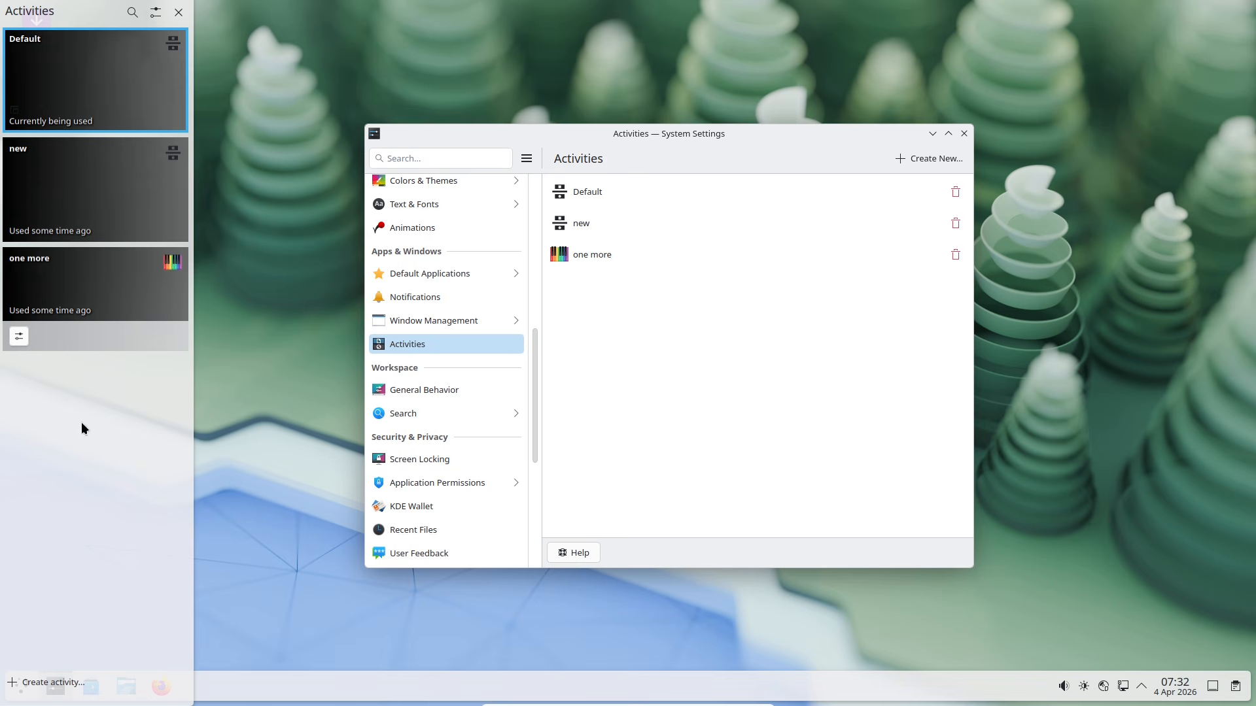
pyautogui.click(131, 12)
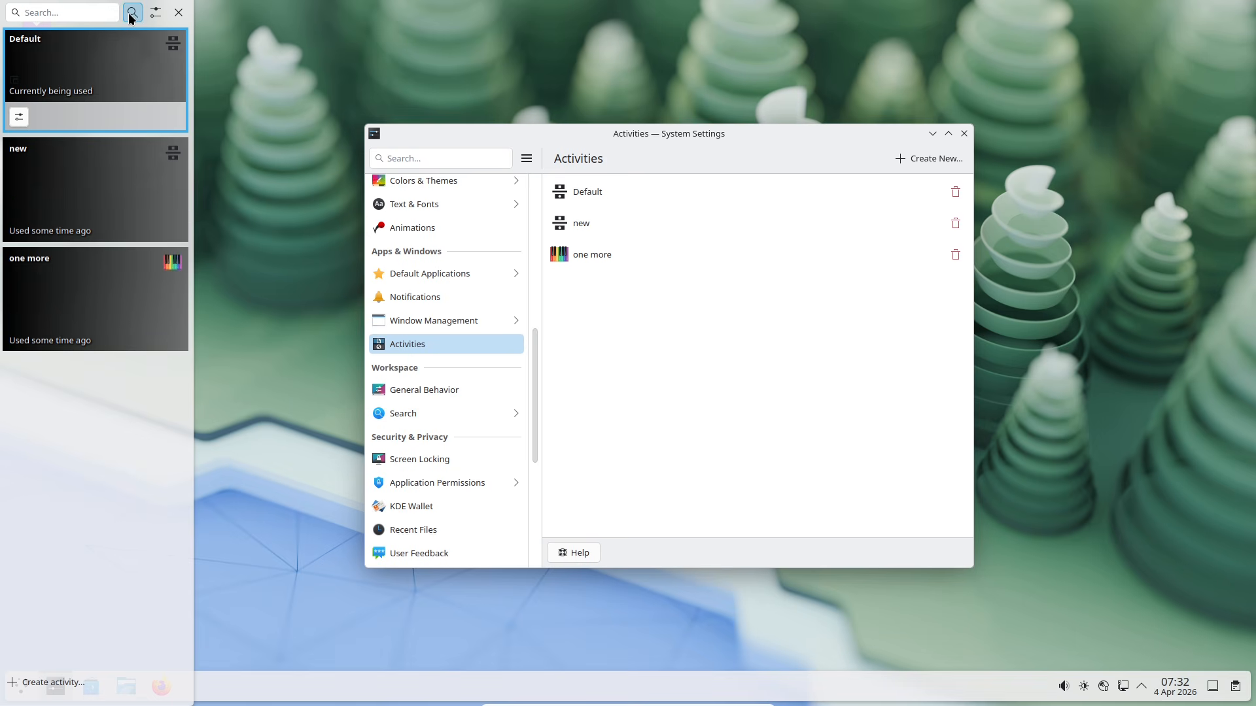
pyautogui.click(104, 13)
pyautogui.write('one')
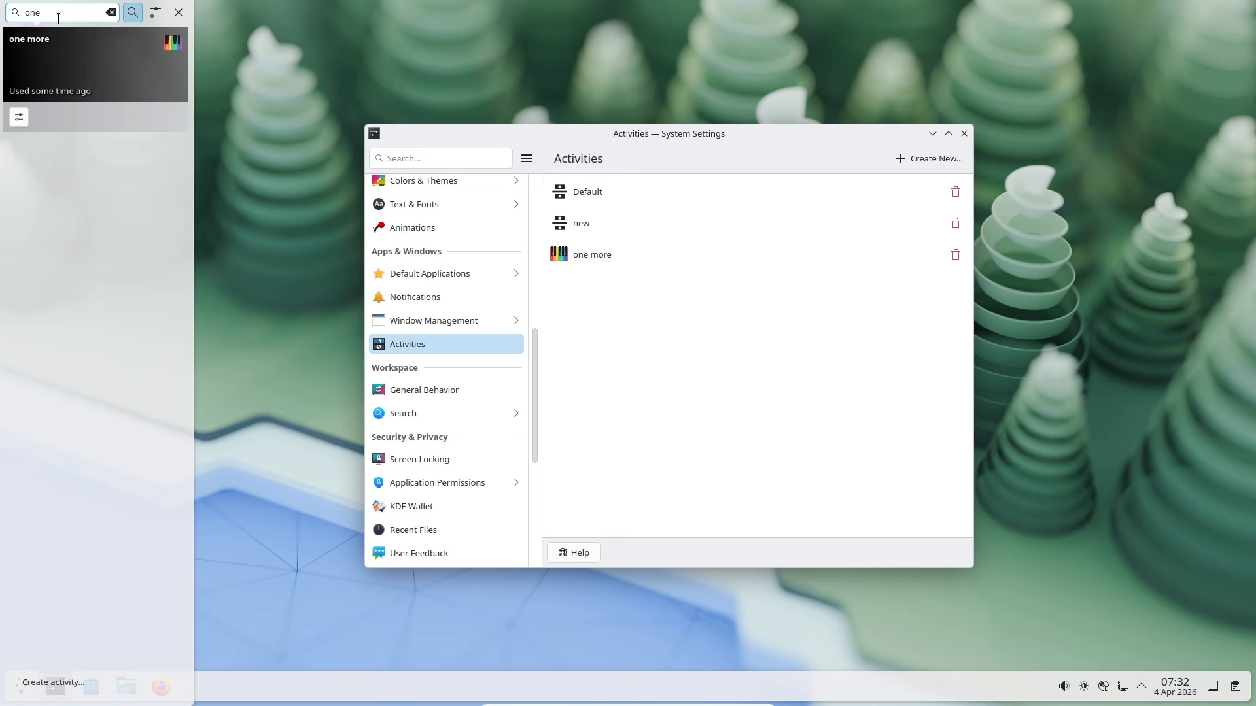
pyautogui.press('BackSpace')
pyautogui.press('BackSpace')
pyautogui.press('BackSpace')
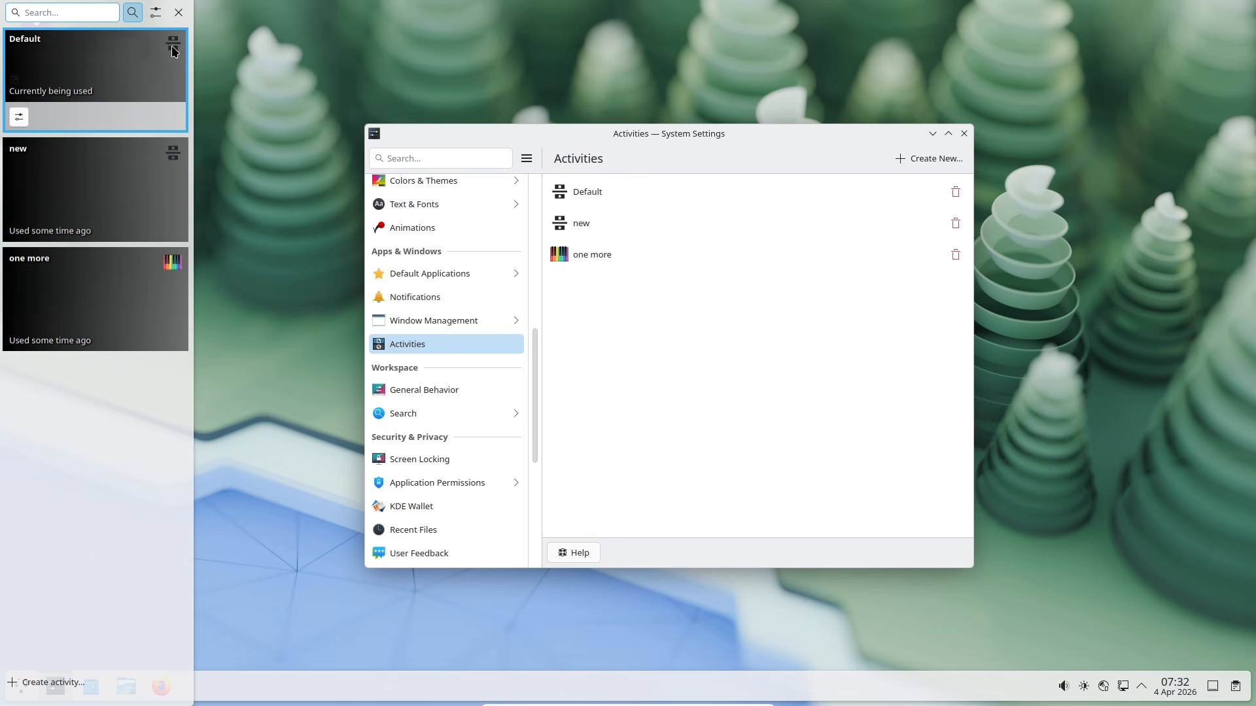
pyautogui.click(20, 118)
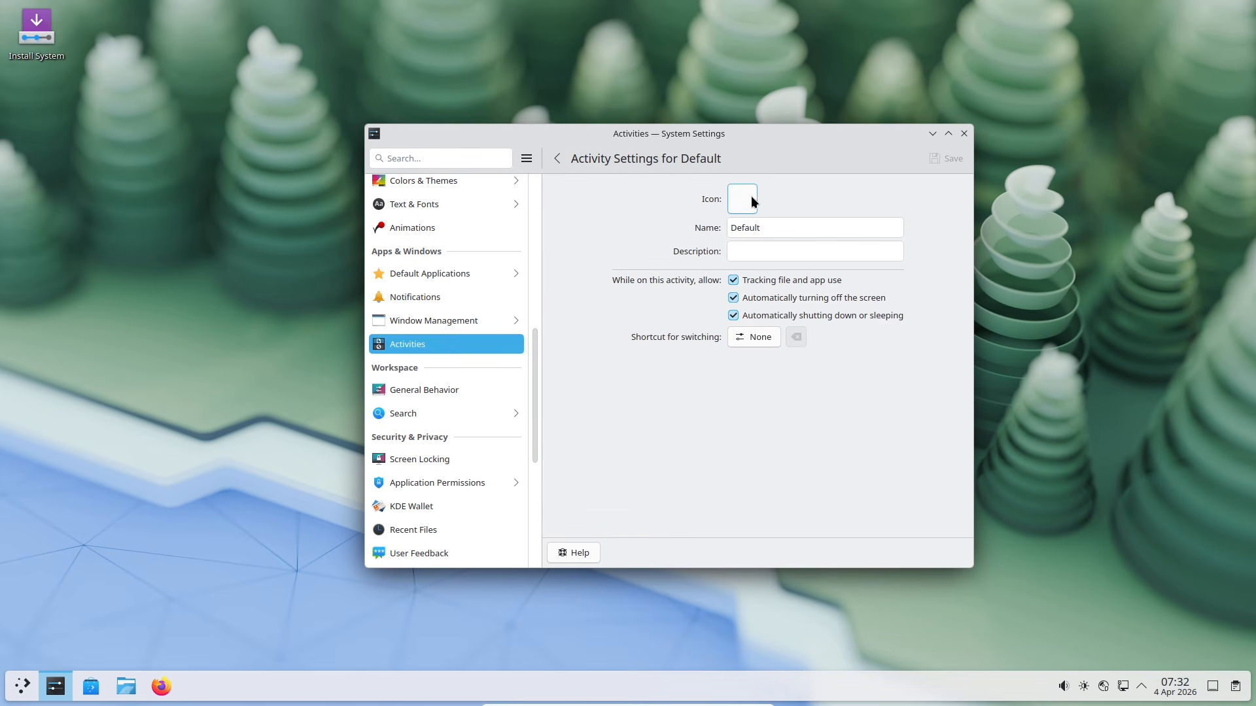
# Step: Maximize System Settings and view the 'new' and 'one more' activity settings in turn
pyautogui.click(948, 135)
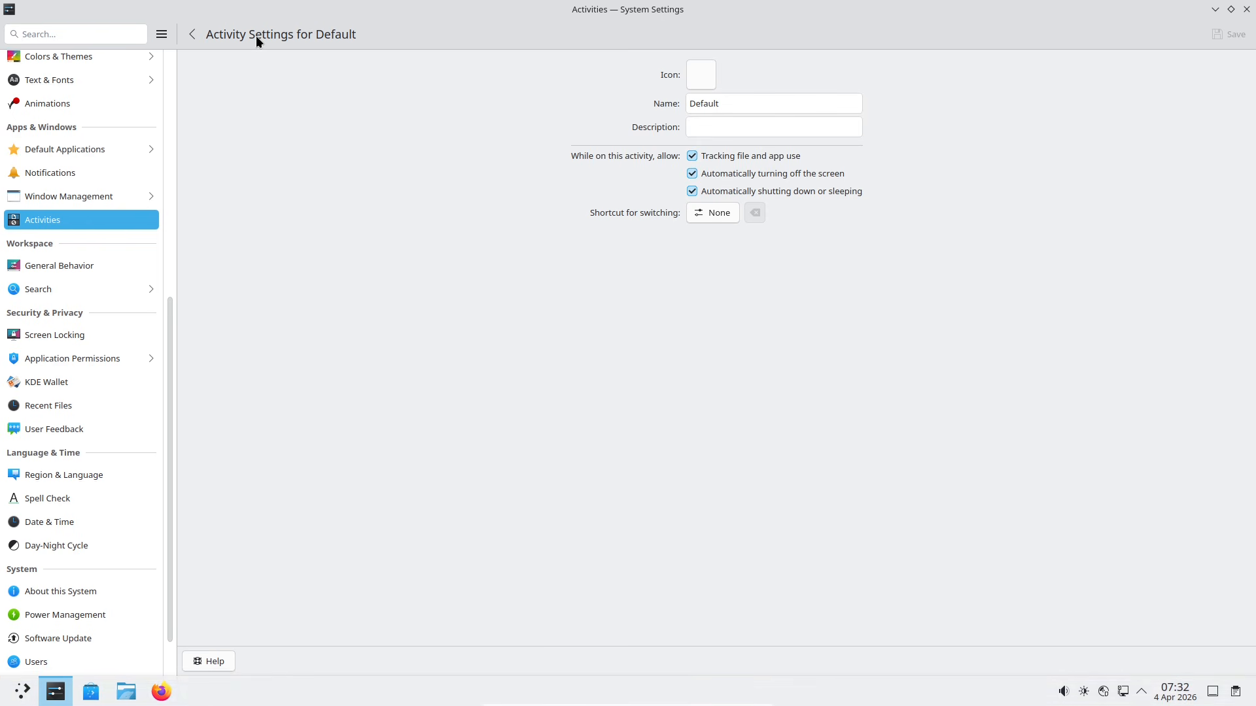
pyautogui.click(190, 34)
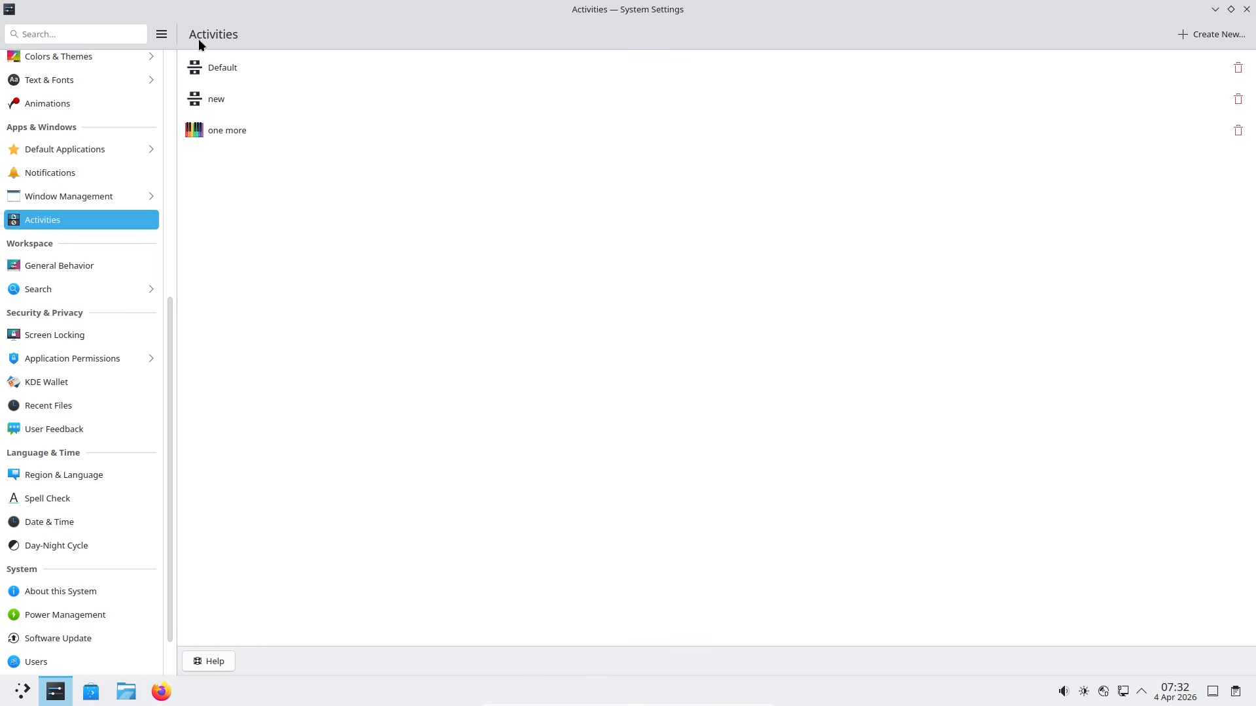
pyautogui.click(490, 105)
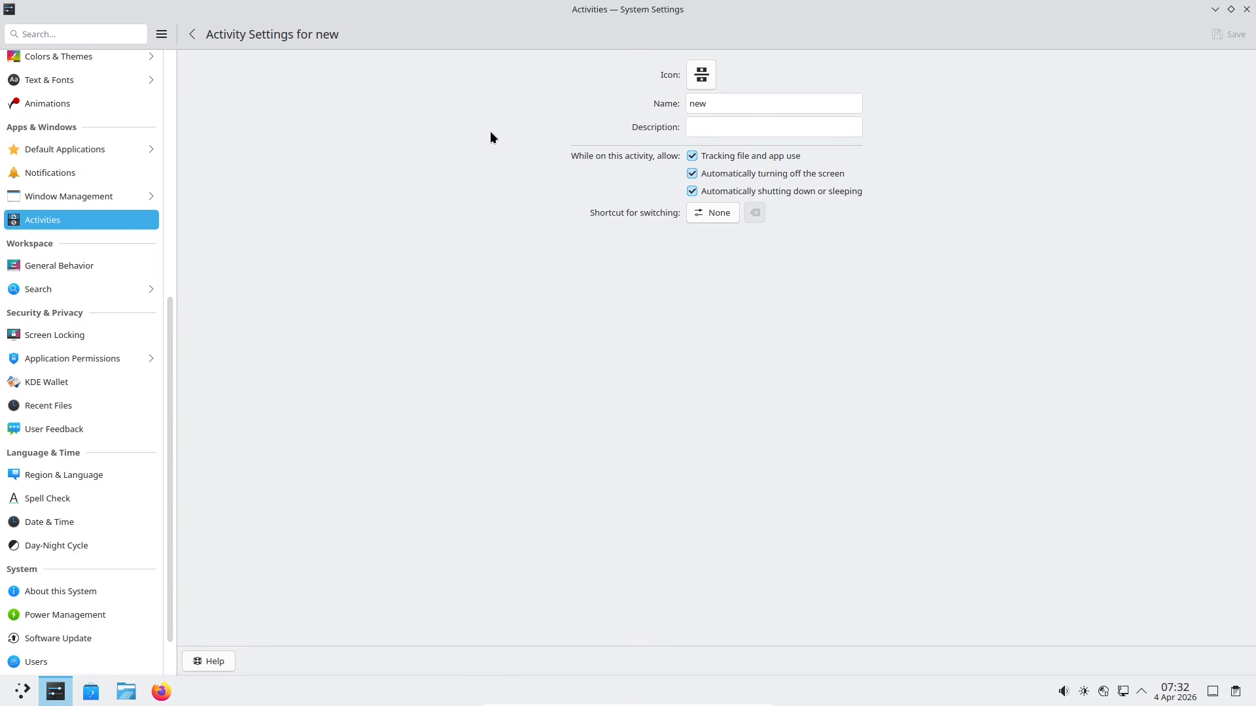
pyautogui.click(192, 34)
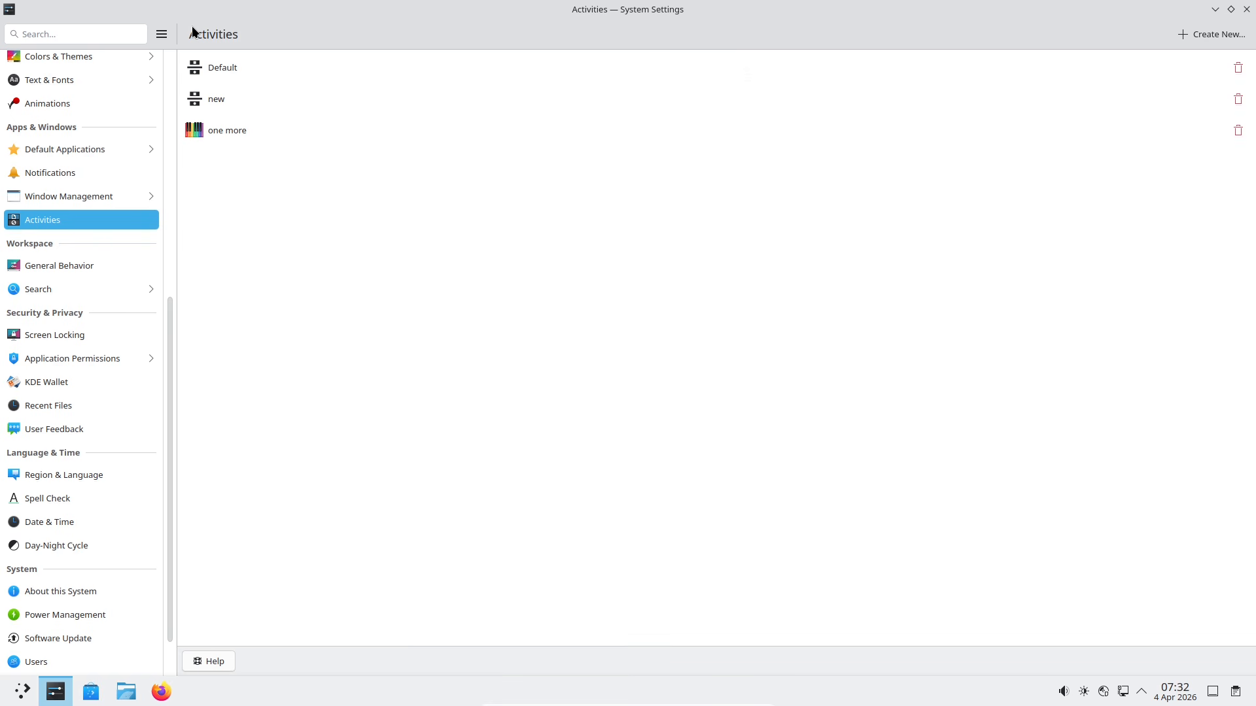
pyautogui.click(398, 132)
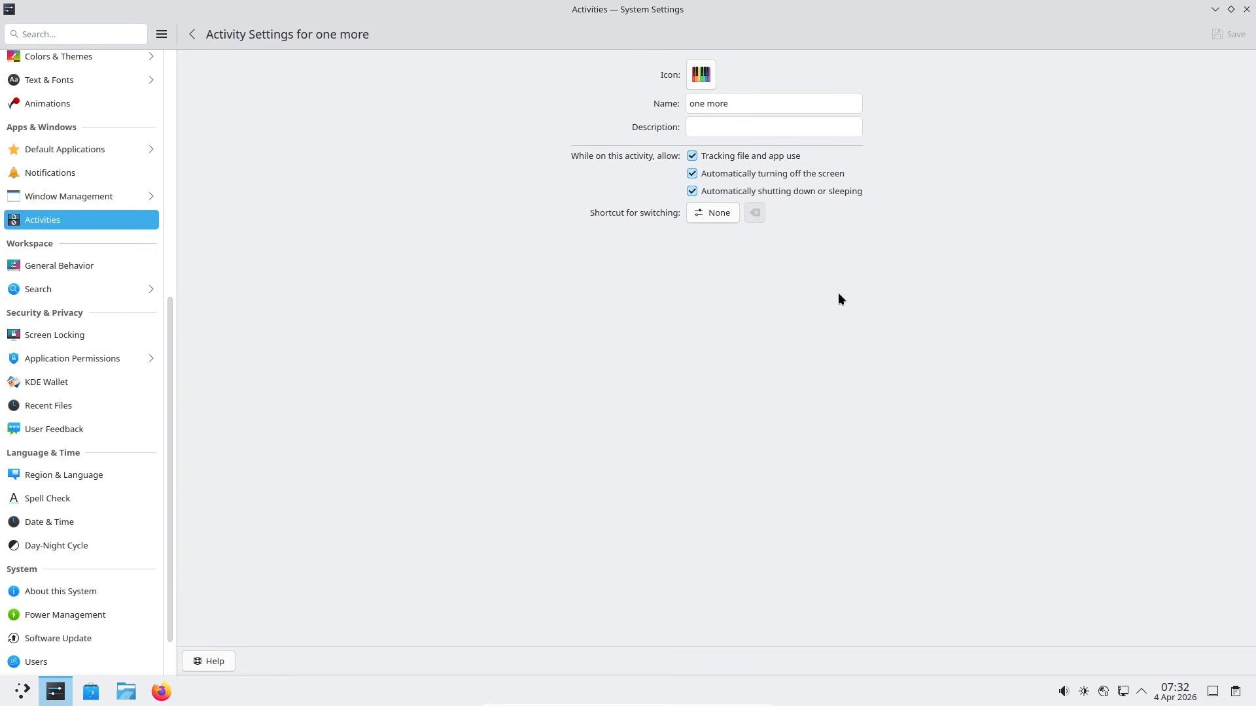
# Step: Check the clipboard history and activities switcher, then return to the activities list
pyautogui.click(1236, 692)
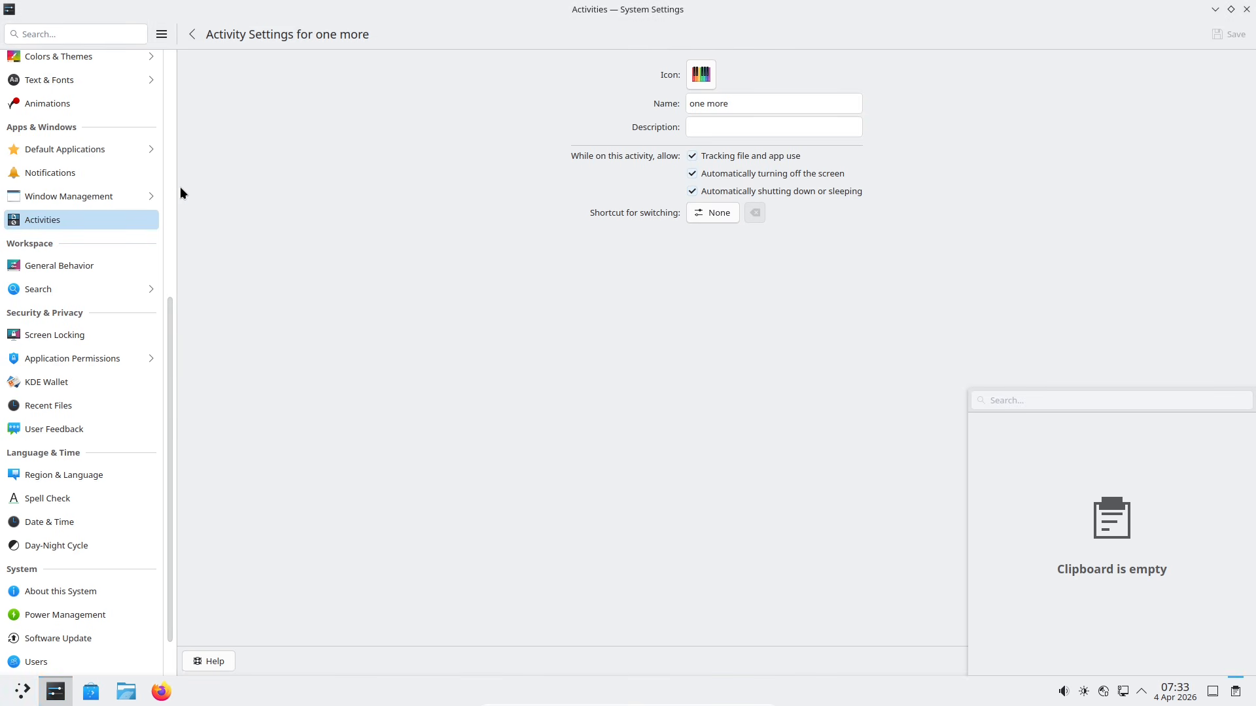
pyautogui.press('super+q')
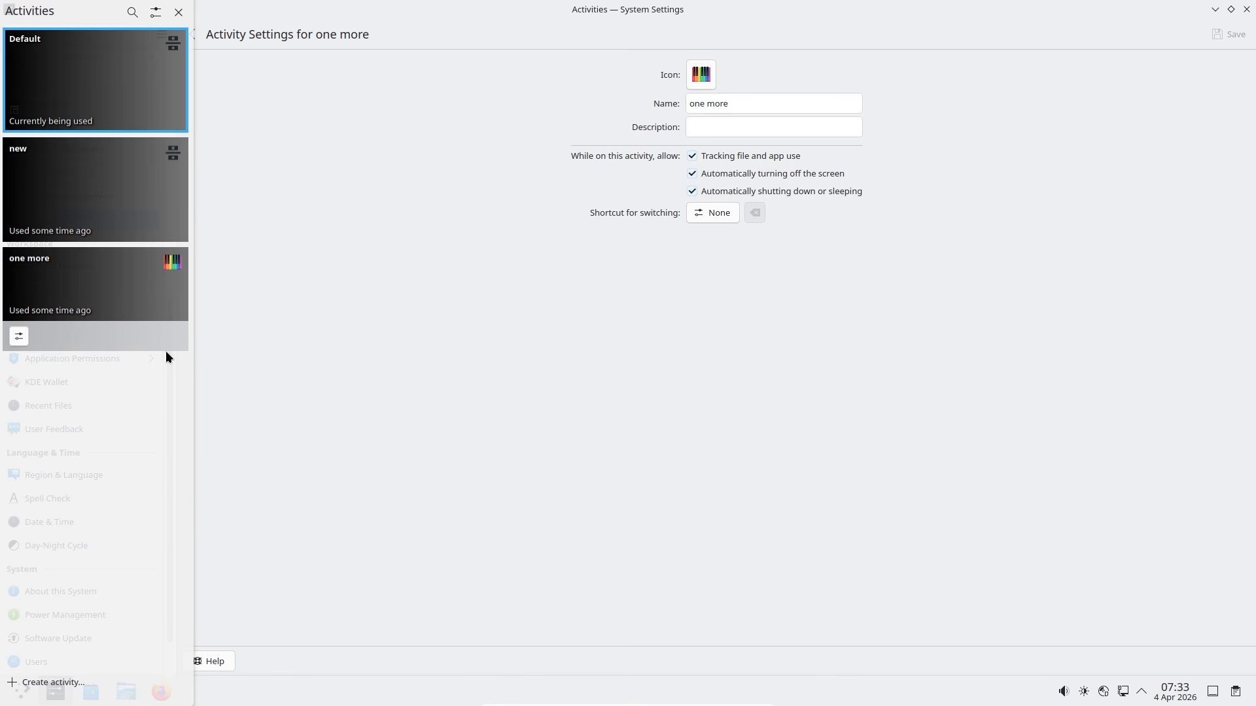
pyautogui.click(543, 328)
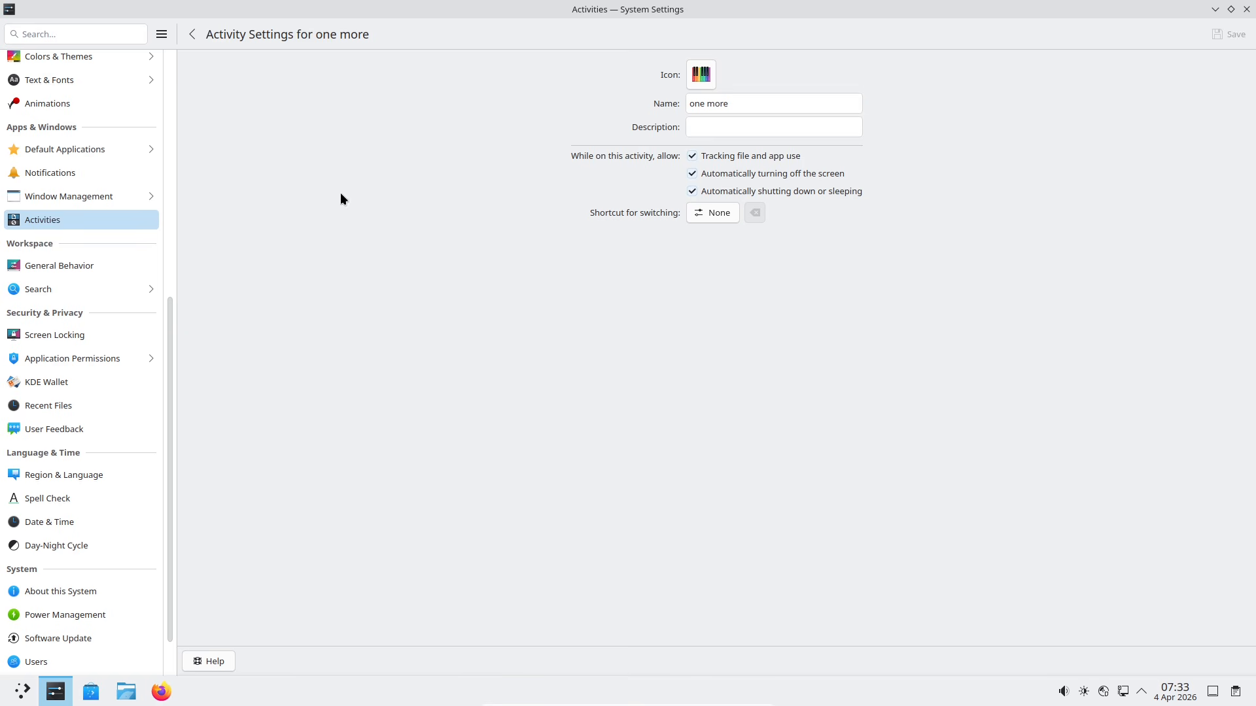
pyautogui.click(195, 34)
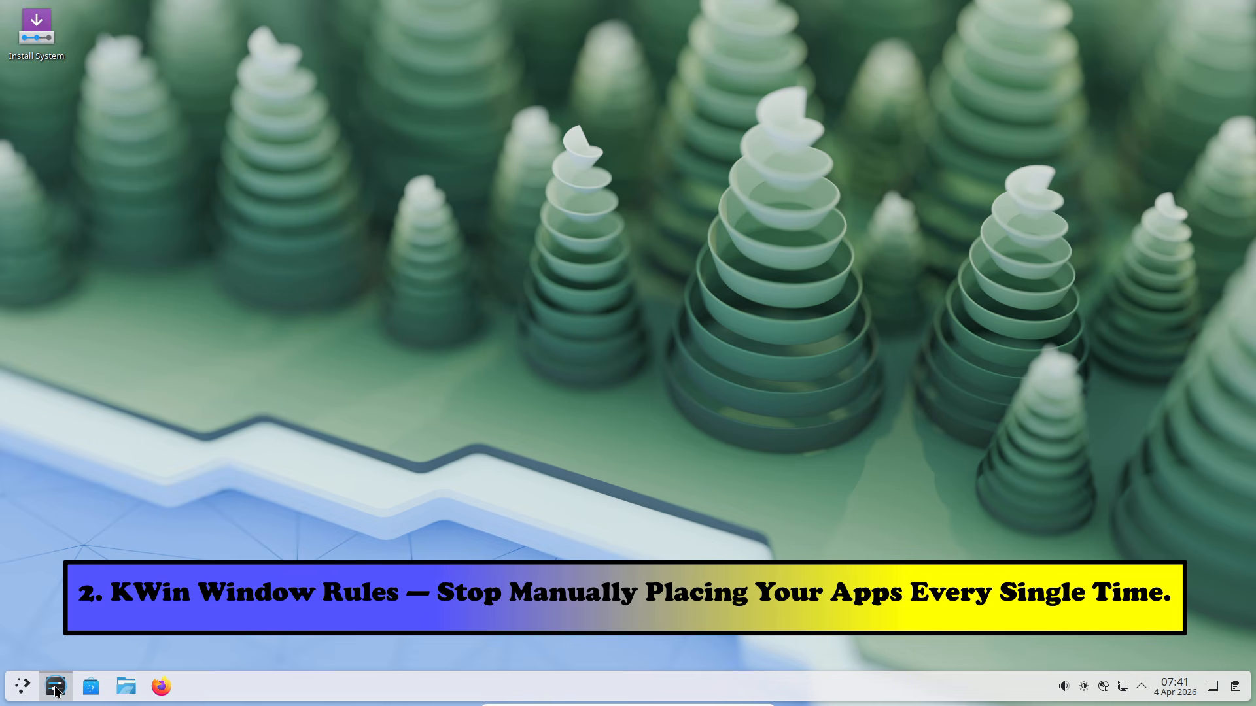
# Step: Relaunch System Settings and go to Window Management > Window Rules
pyautogui.click(57, 688)
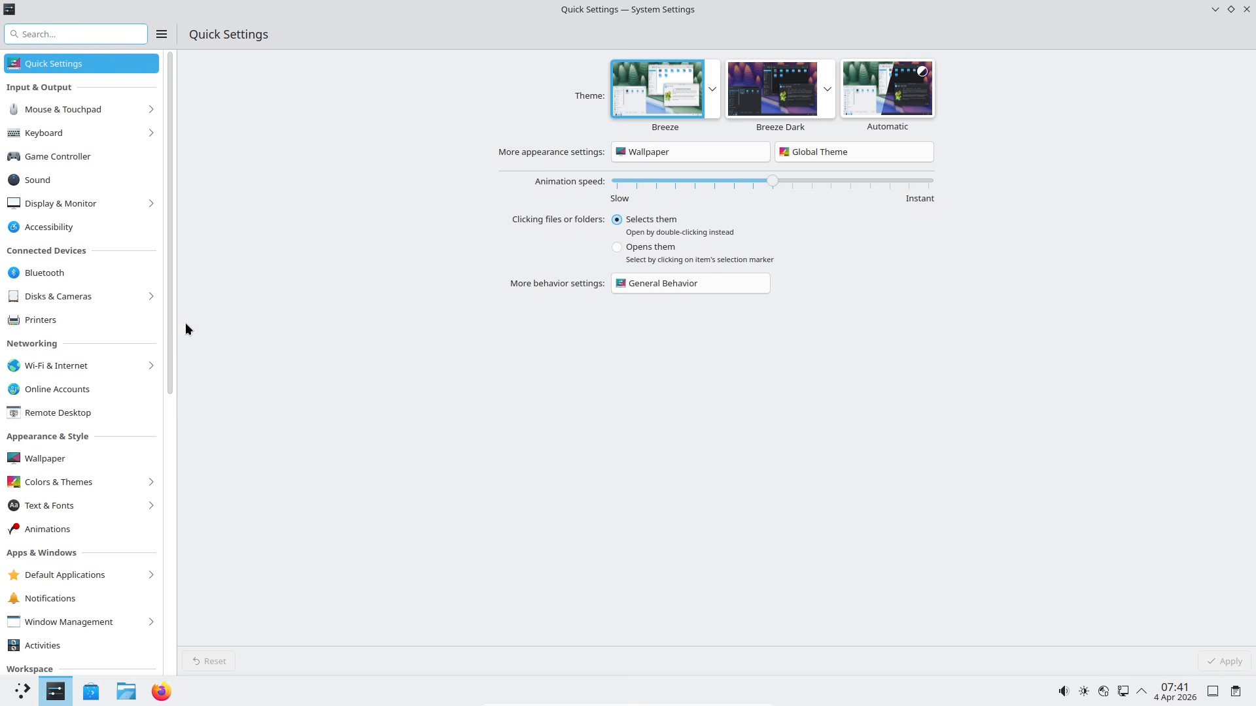
pyautogui.moveTo(172, 282); pyautogui.dragTo(170, 355)
pyautogui.click(86, 477)
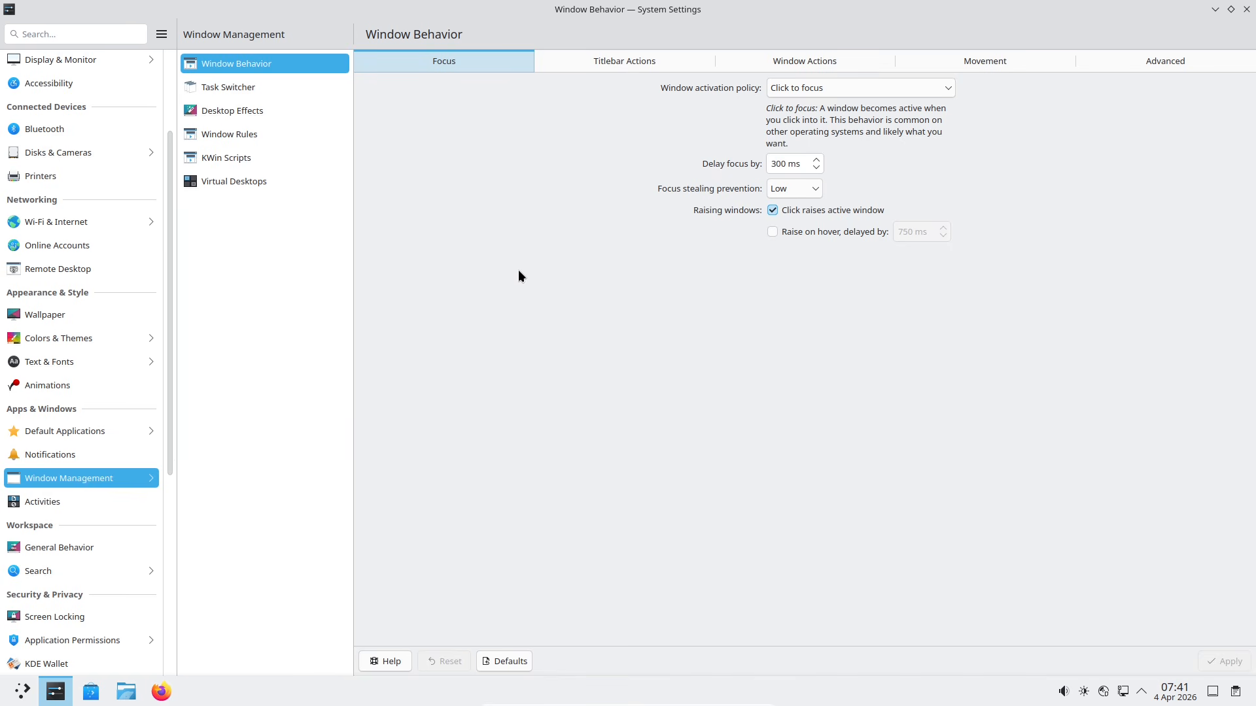
pyautogui.click(266, 136)
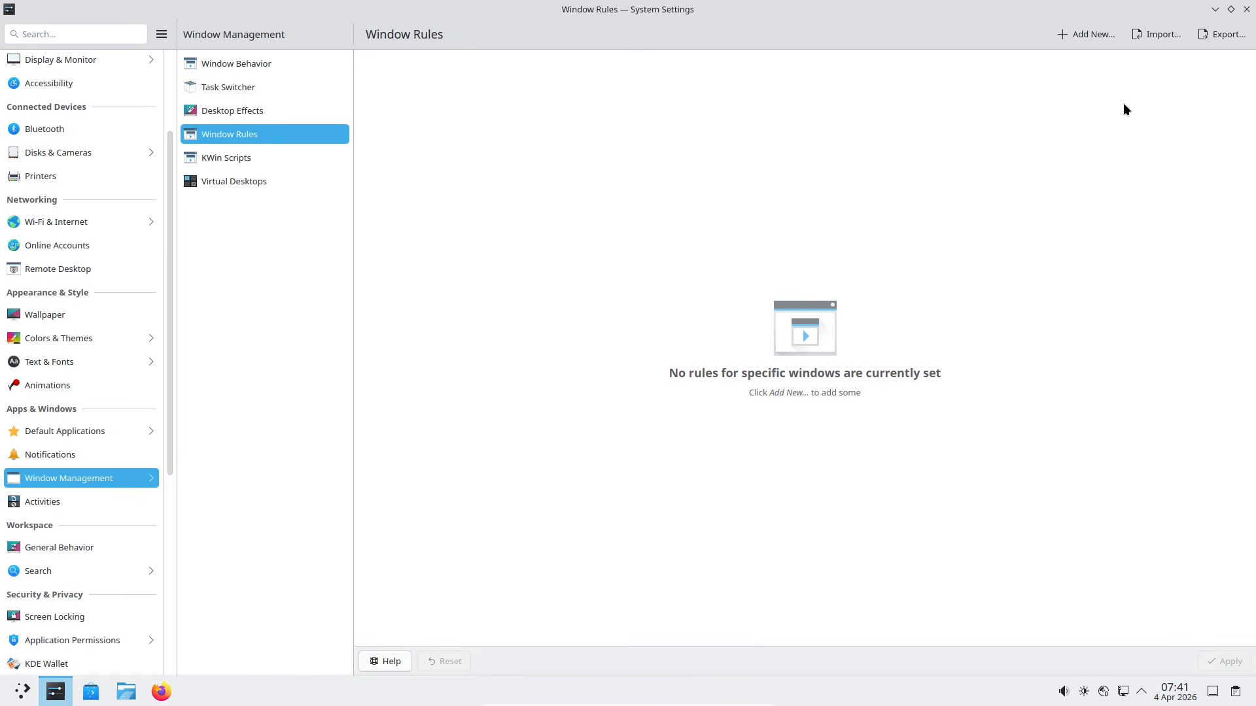
pyautogui.click(1091, 34)
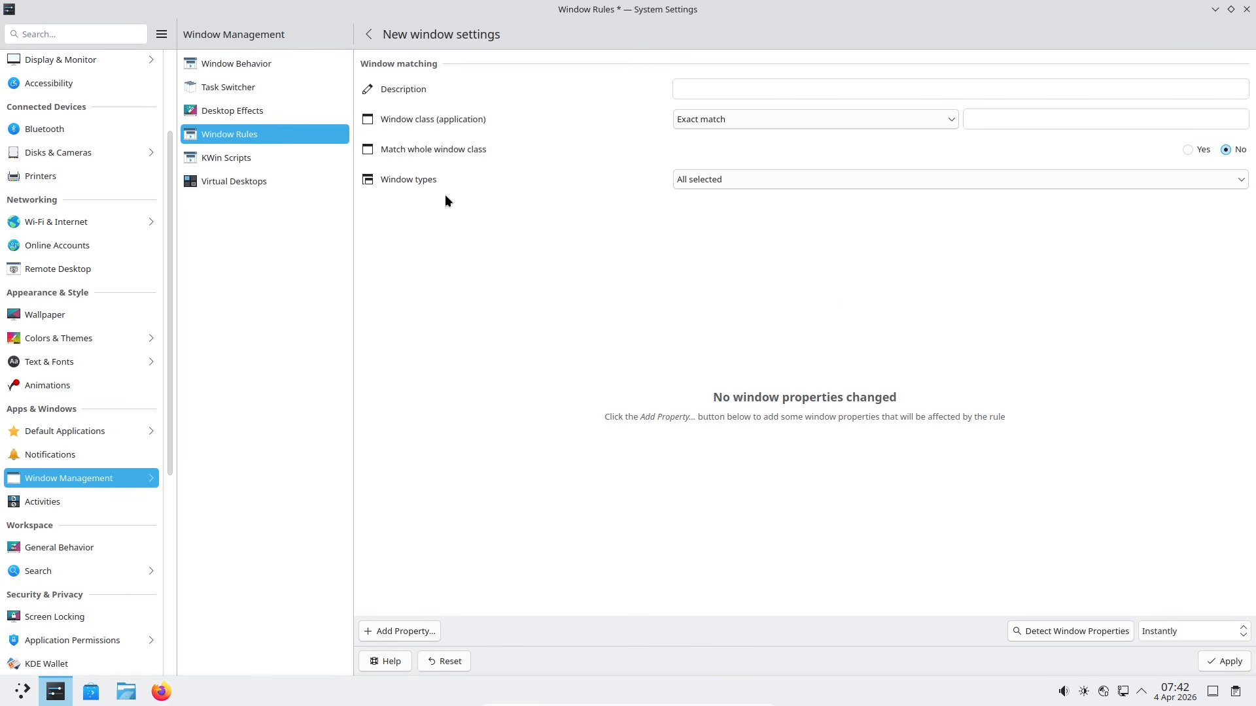
pyautogui.click(849, 175)
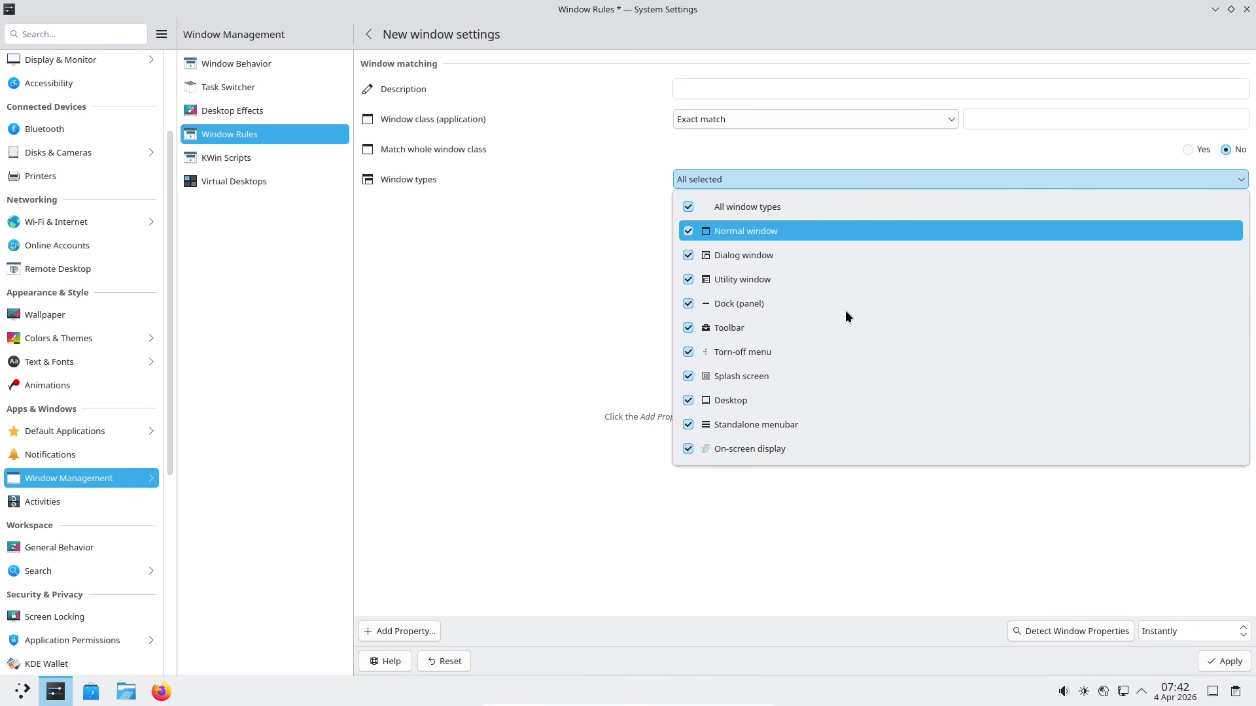
pyautogui.click(794, 569)
pyautogui.click(739, 120)
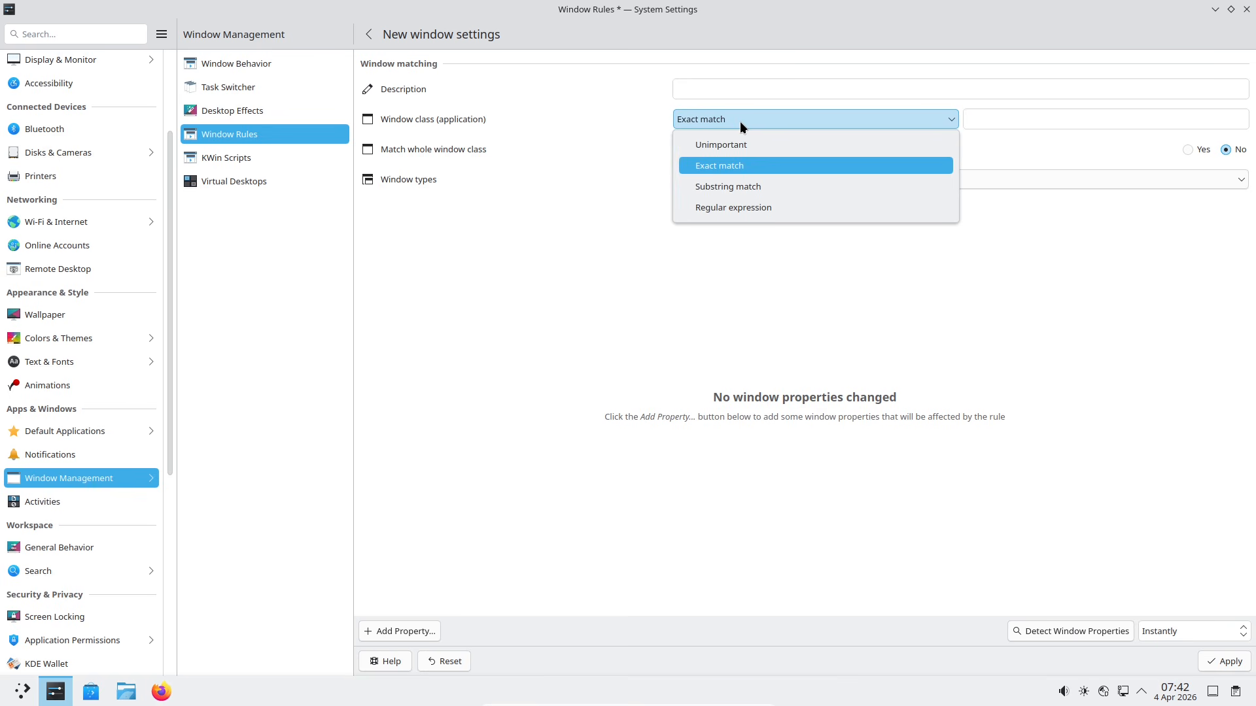
pyautogui.click(672, 455)
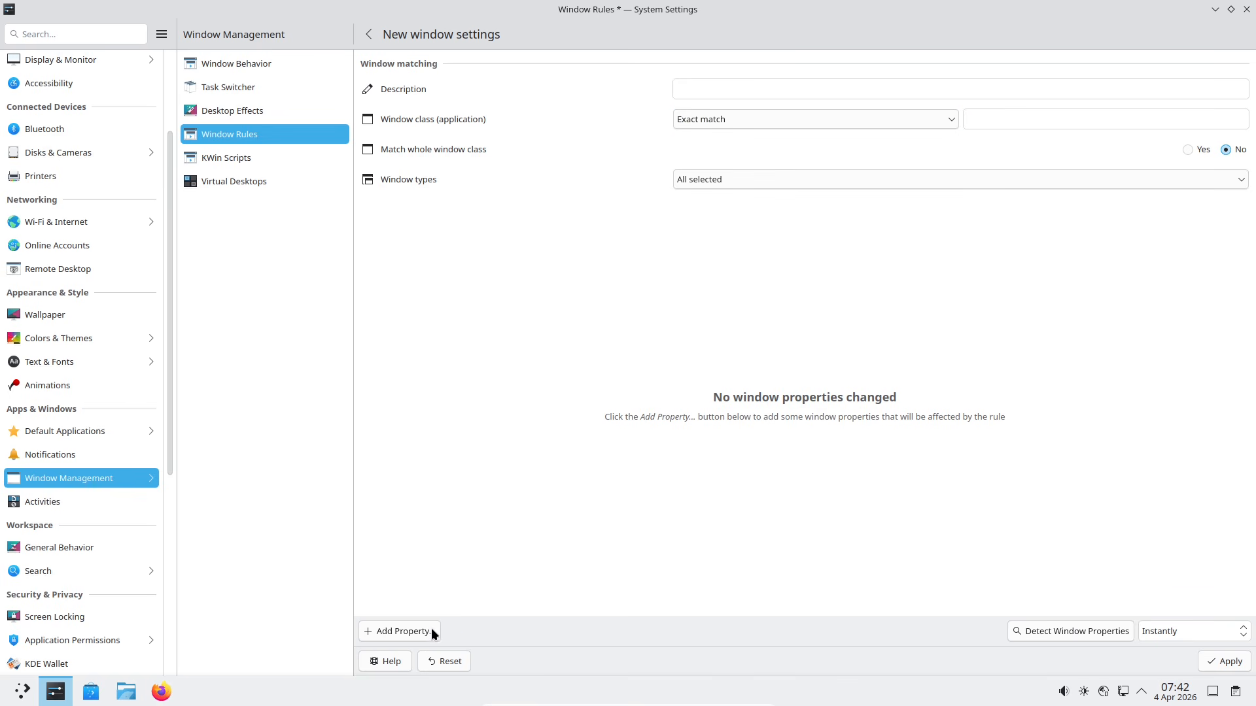
pyautogui.click(426, 632)
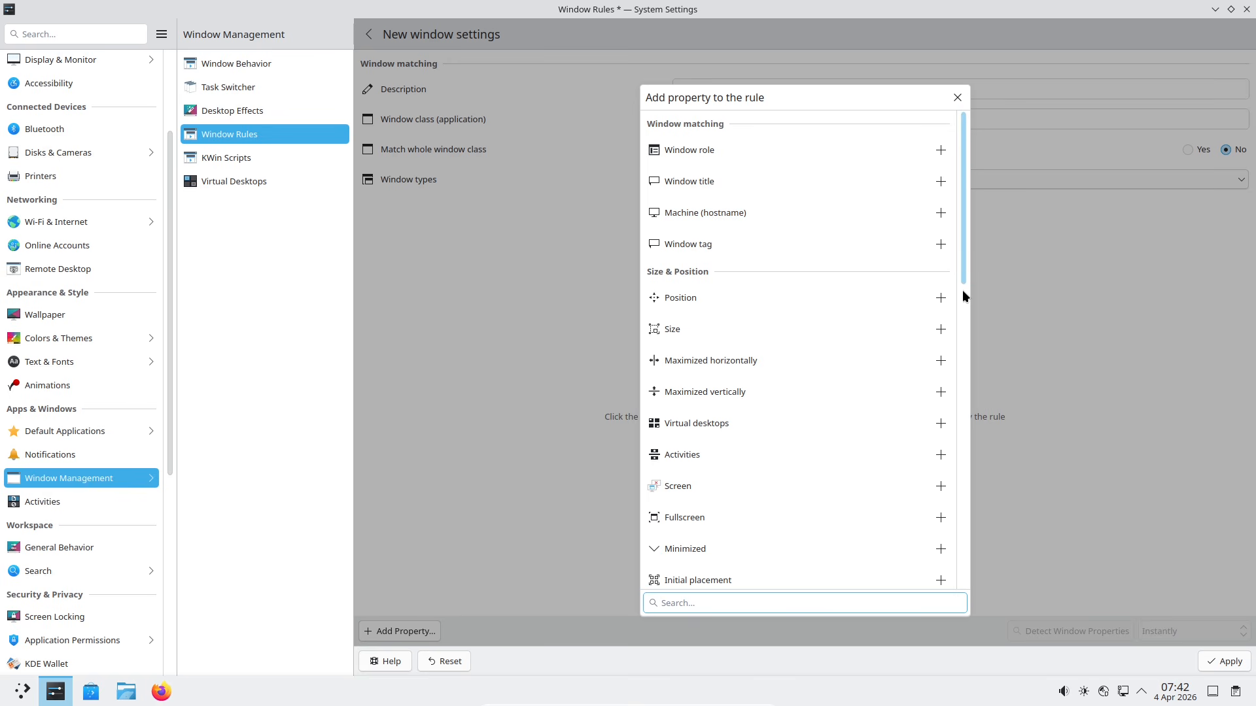
pyautogui.moveTo(963, 292); pyautogui.dragTo(967, 135)
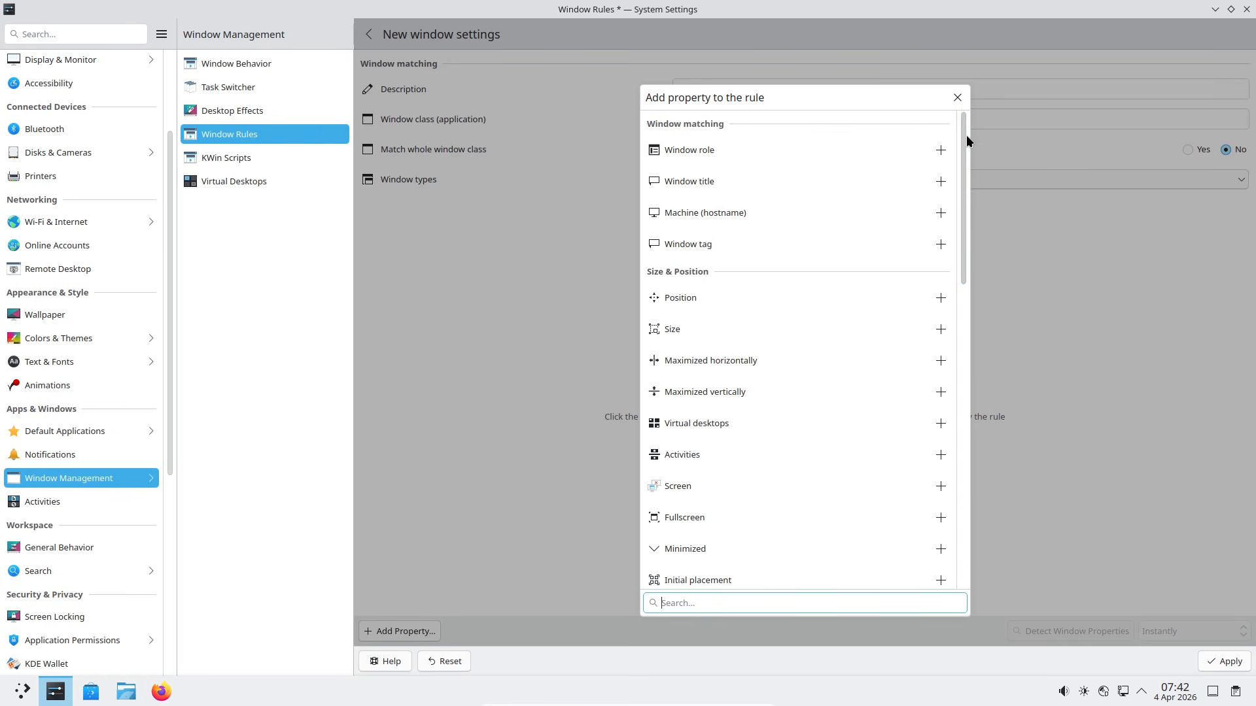
pyautogui.click(943, 152)
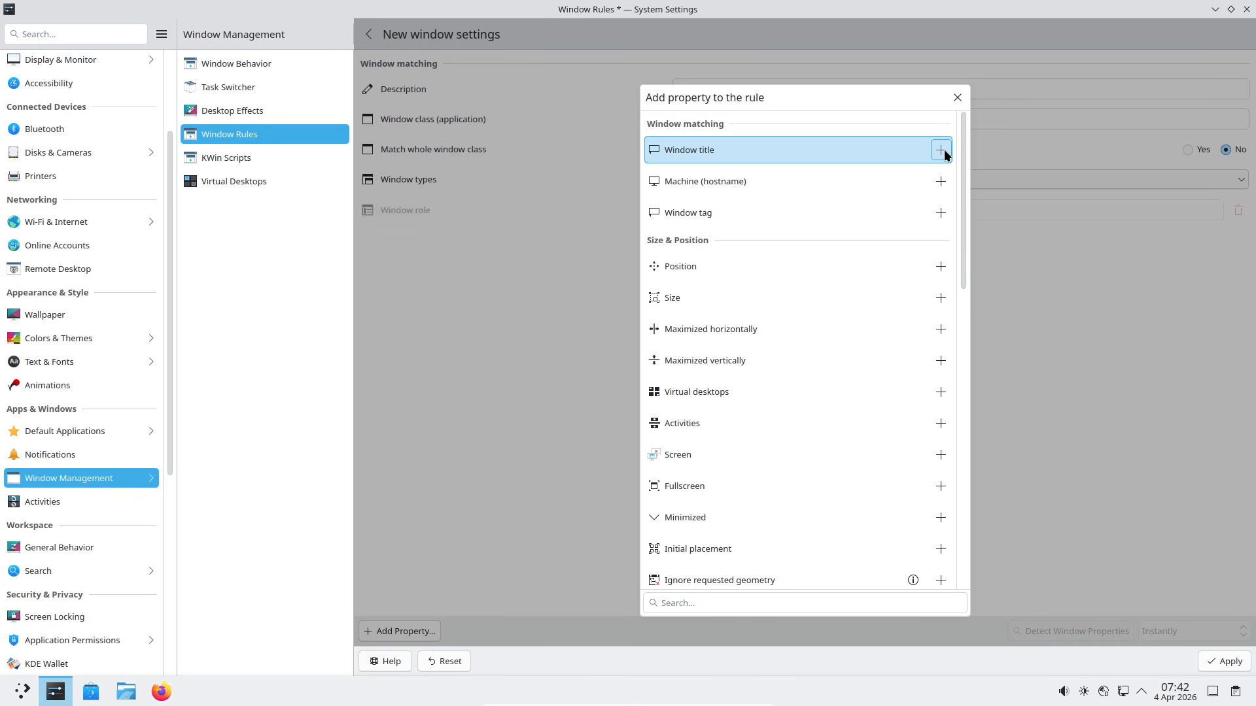
pyautogui.click(943, 152)
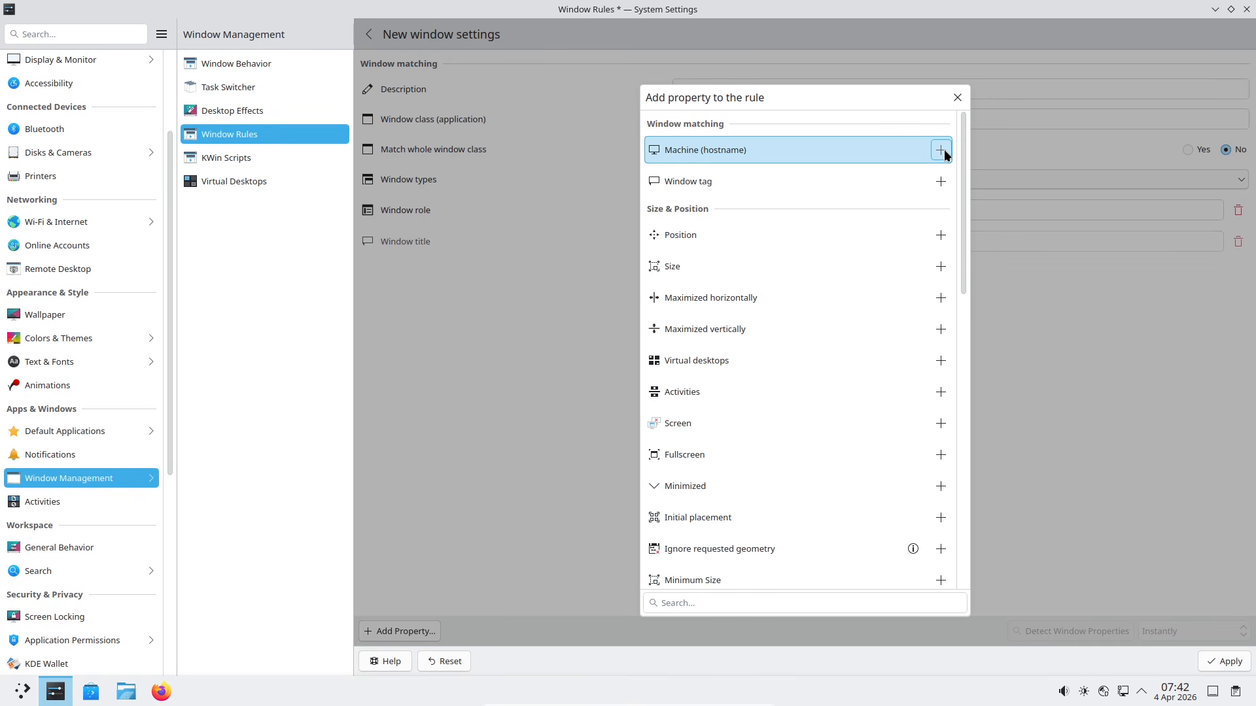
pyautogui.click(943, 152)
pyautogui.click(943, 152)
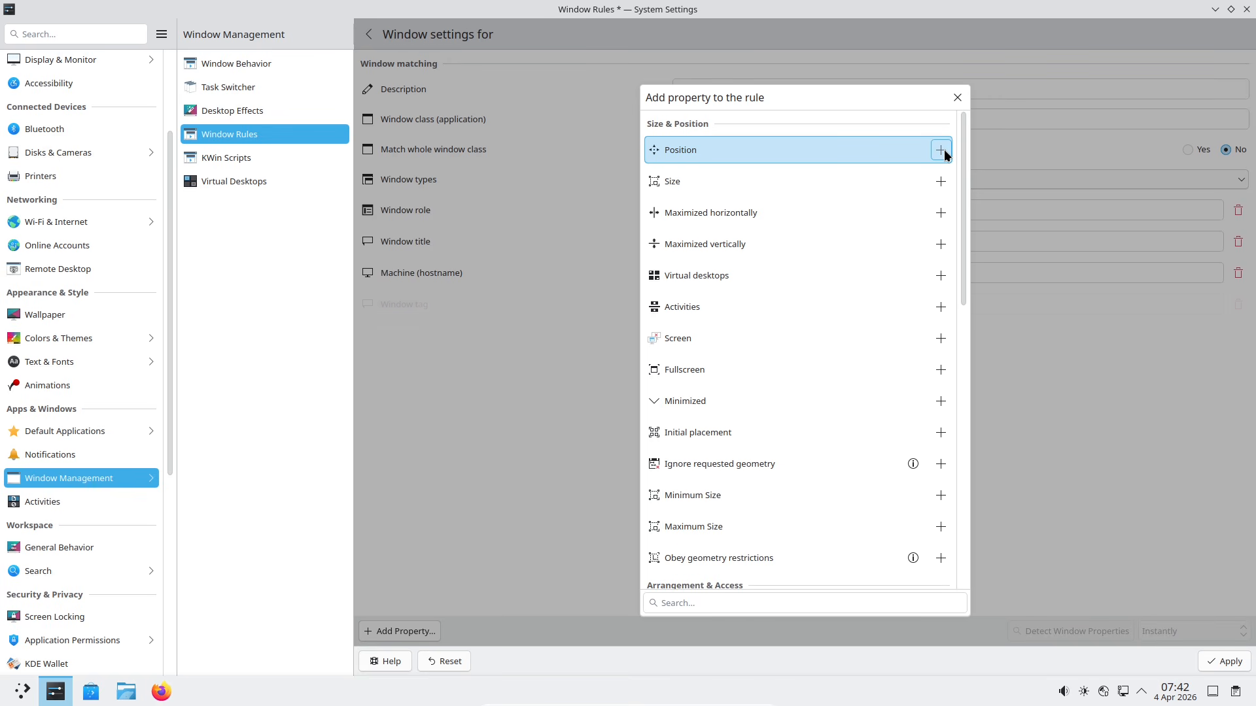
pyautogui.click(943, 152)
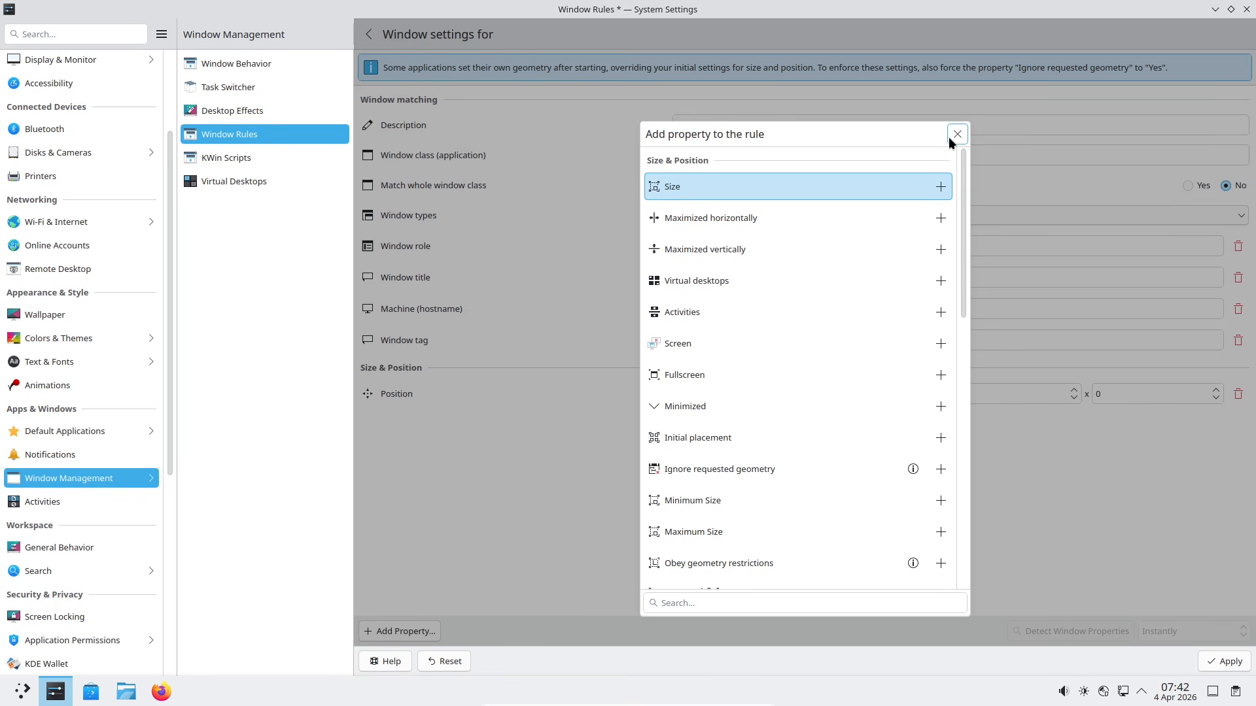
pyautogui.click(954, 134)
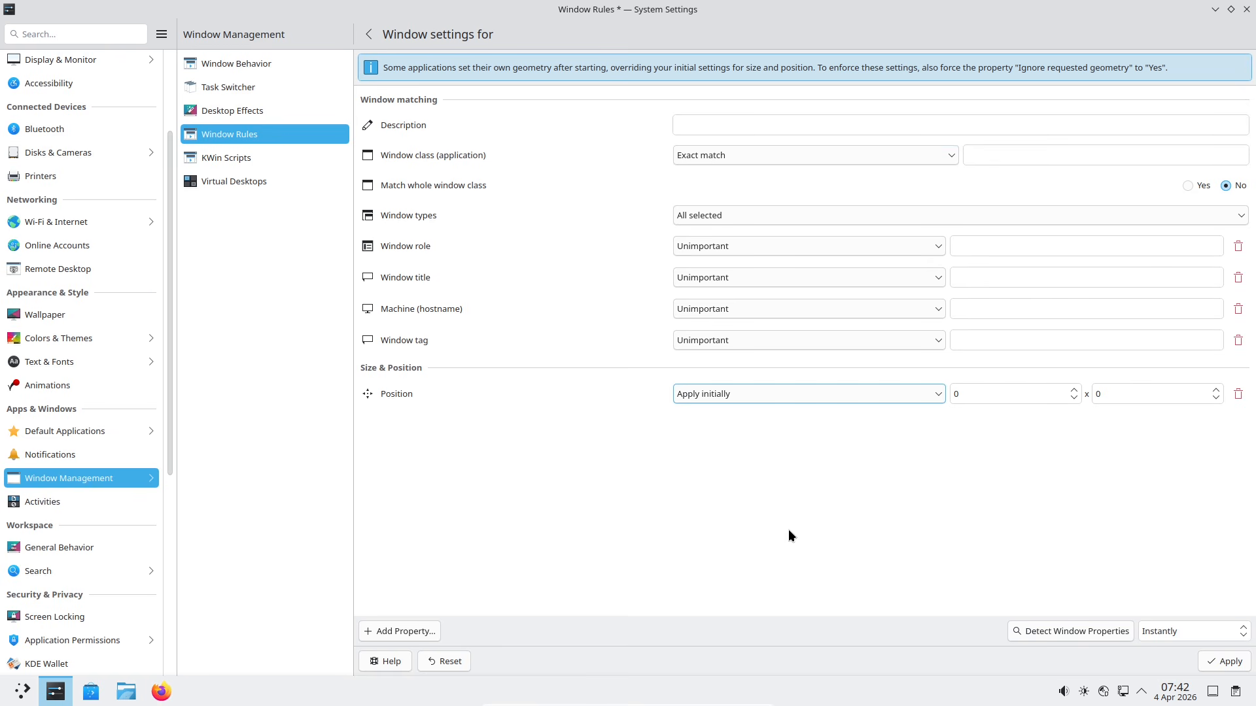
pyautogui.click(445, 659)
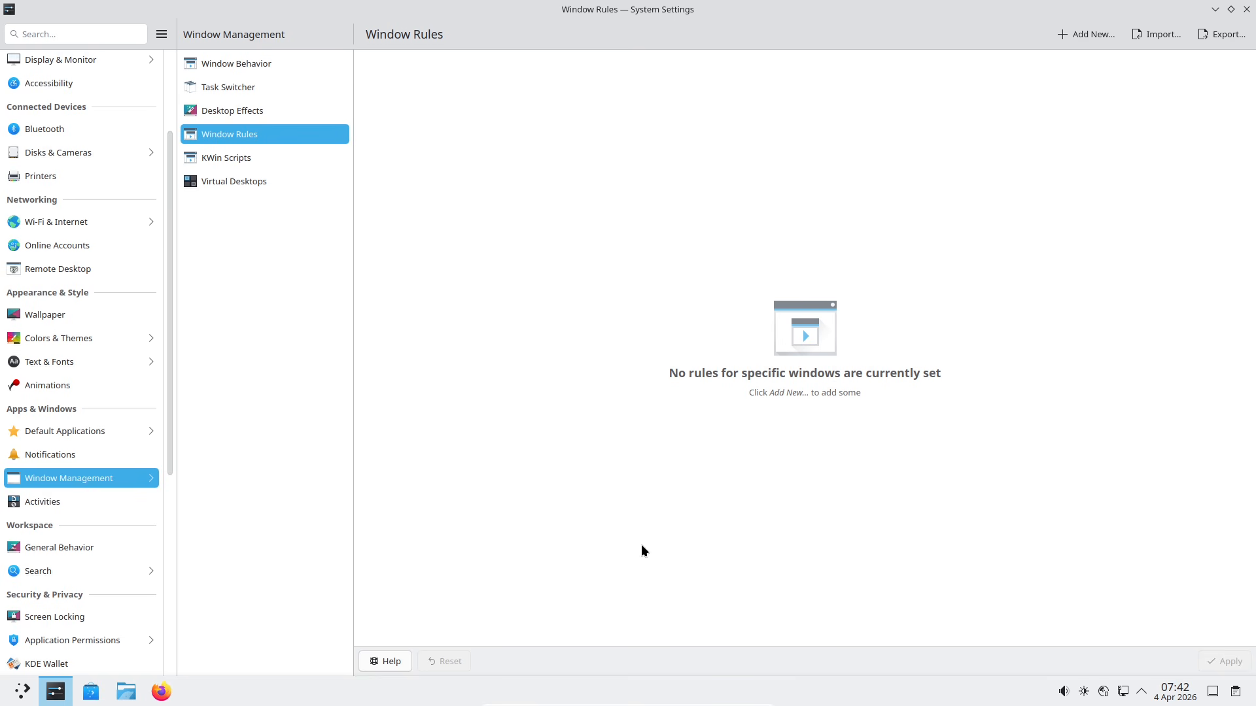
# Step: Dismiss the Import and Export window-rule dialogs unused, then add a new window rule
pyautogui.click(1170, 29)
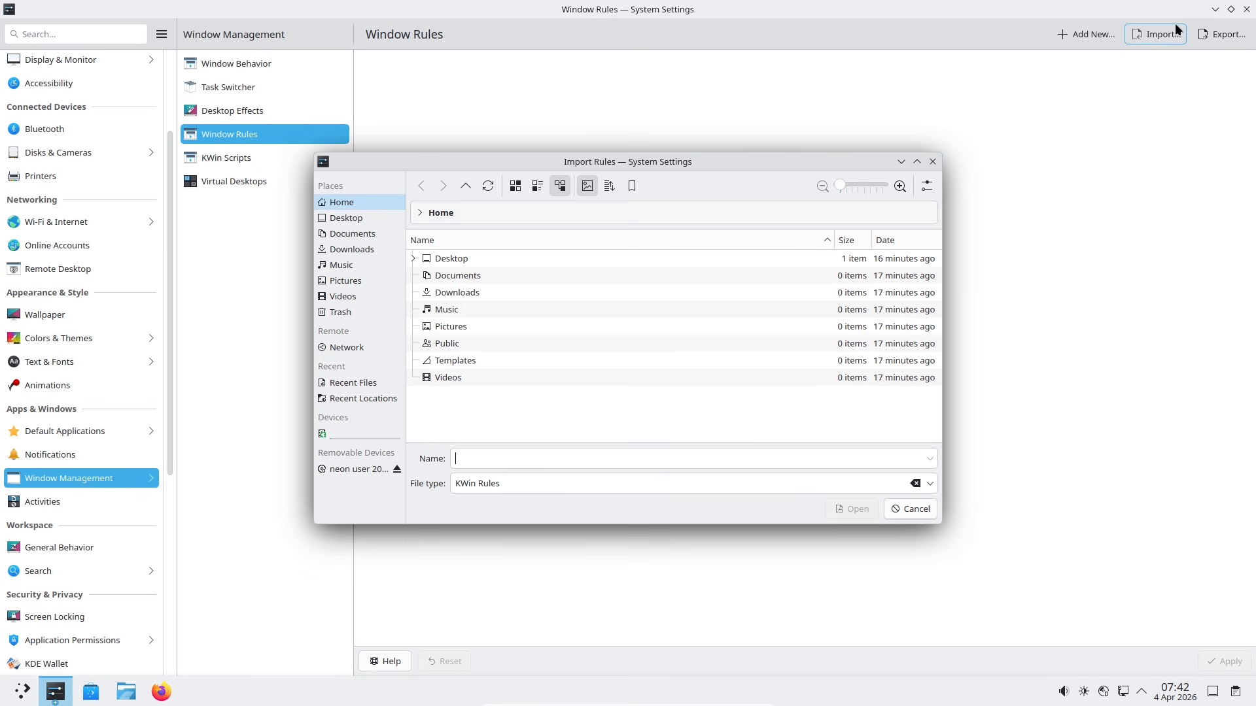
pyautogui.click(927, 166)
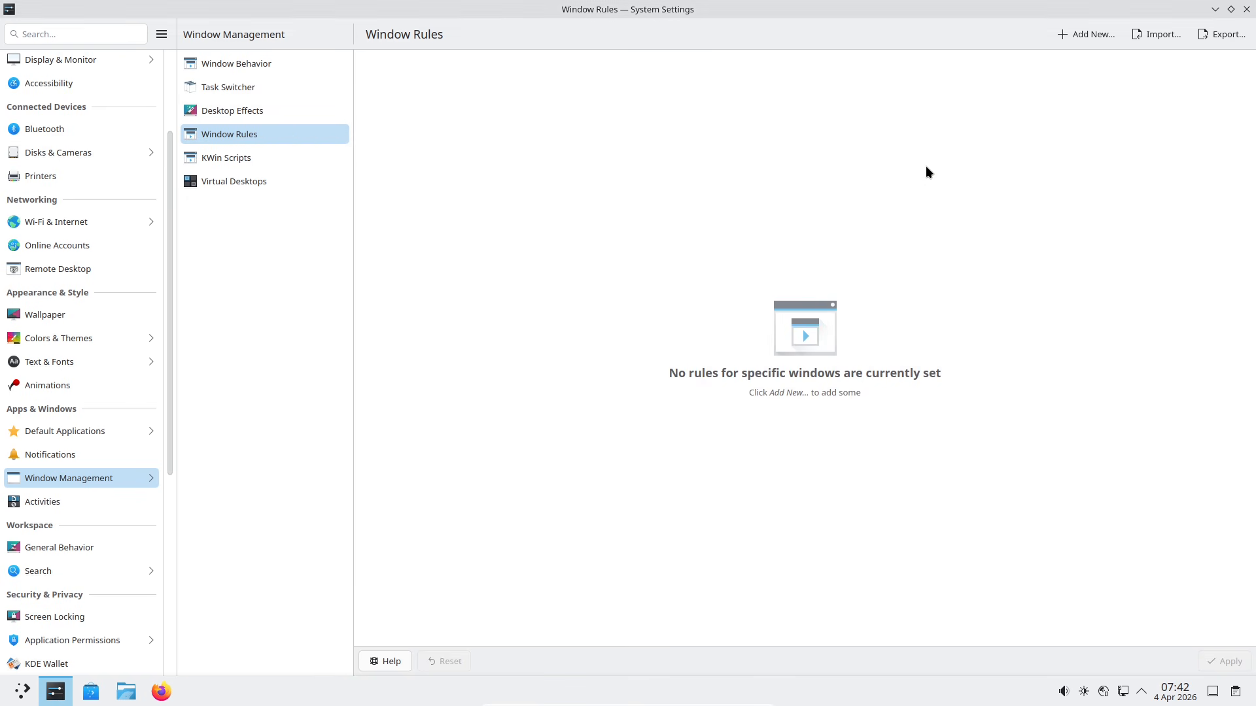
pyautogui.click(1227, 36)
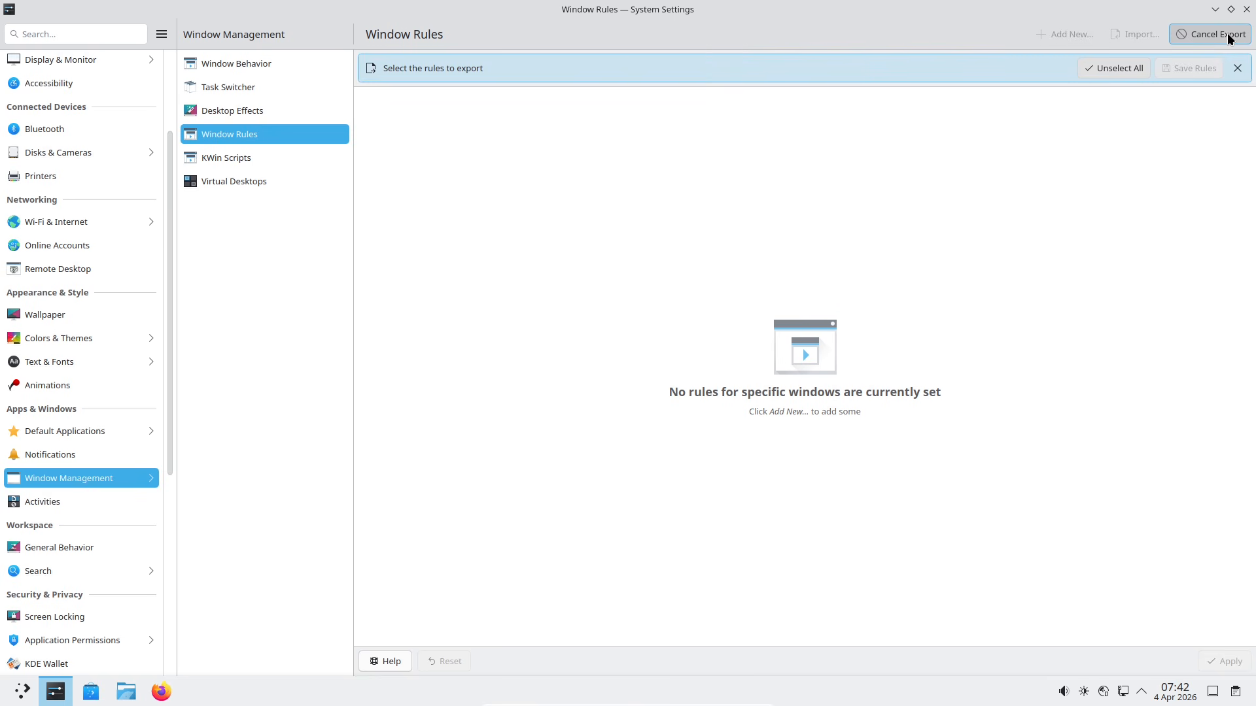
pyautogui.click(1235, 66)
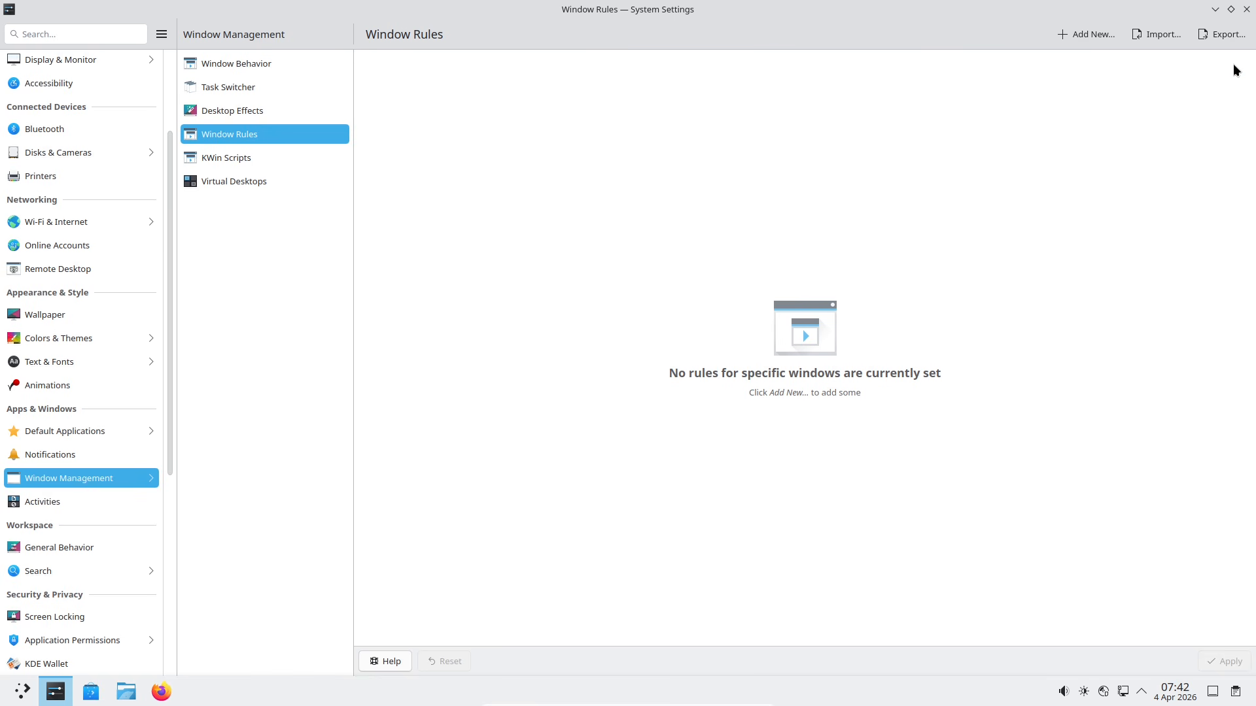
pyautogui.click(1093, 34)
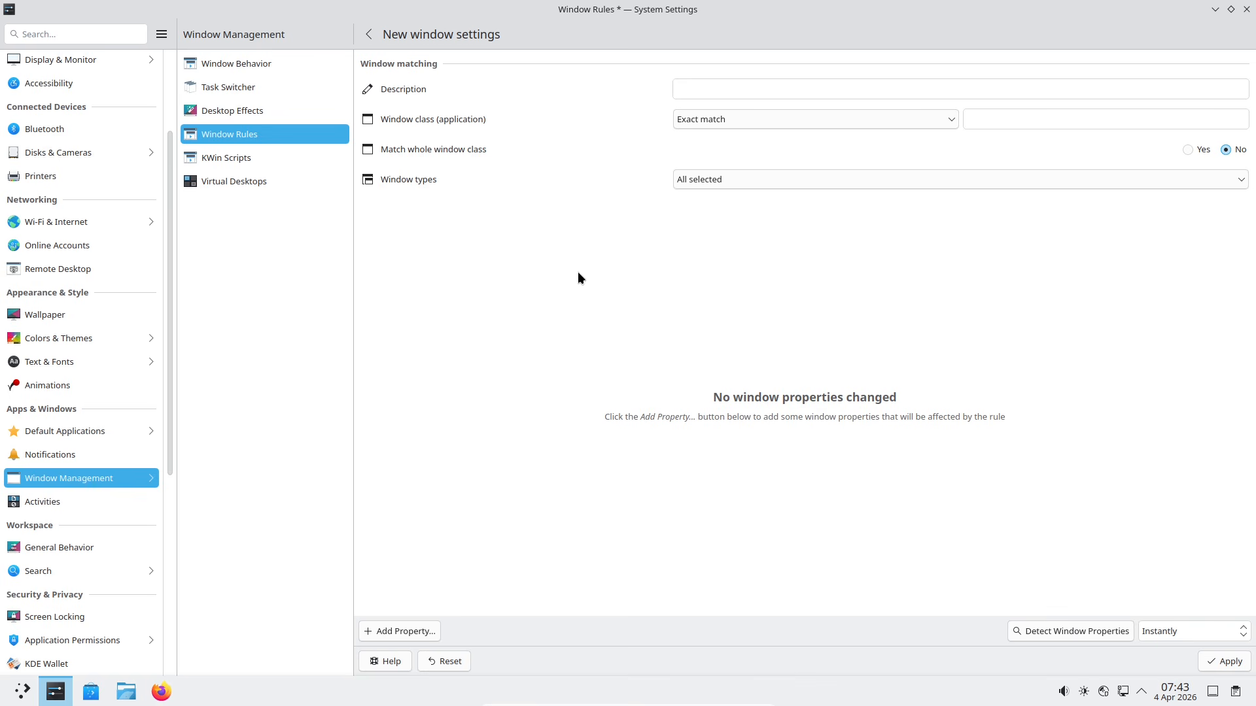
# Step: Review the Window class matching, keeping exact match, and the Window types options
pyautogui.click(751, 124)
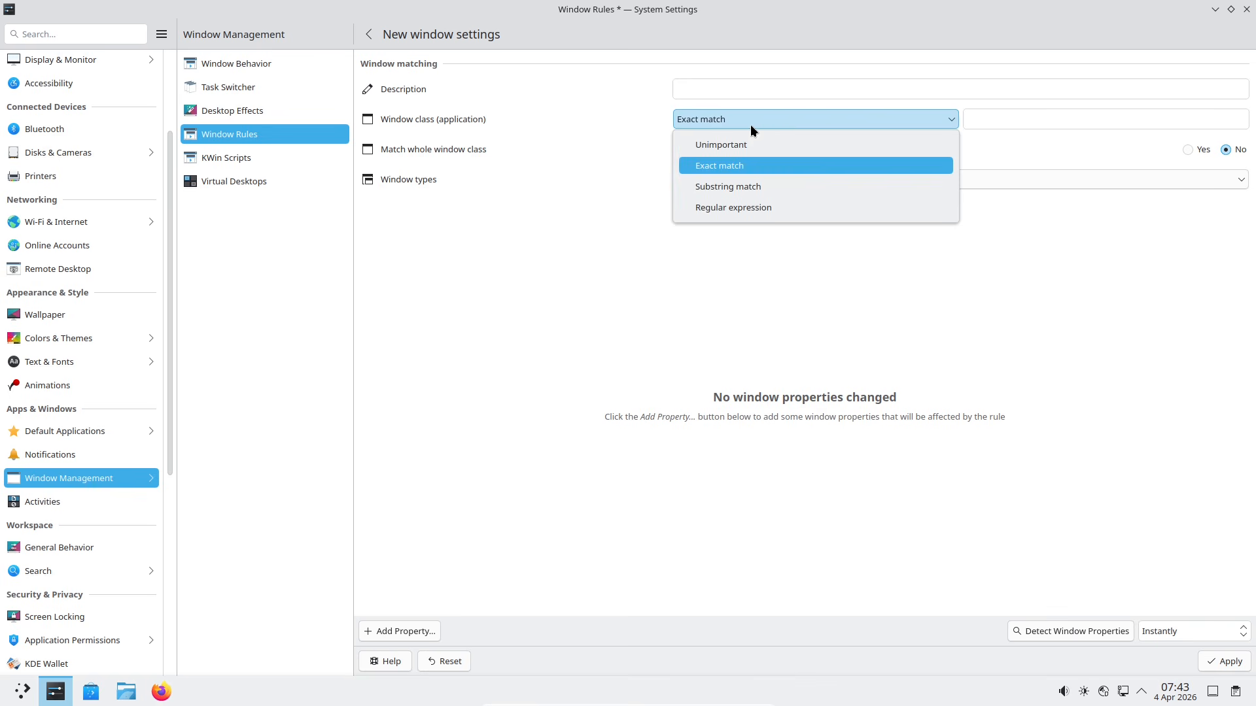
pyautogui.click(1065, 320)
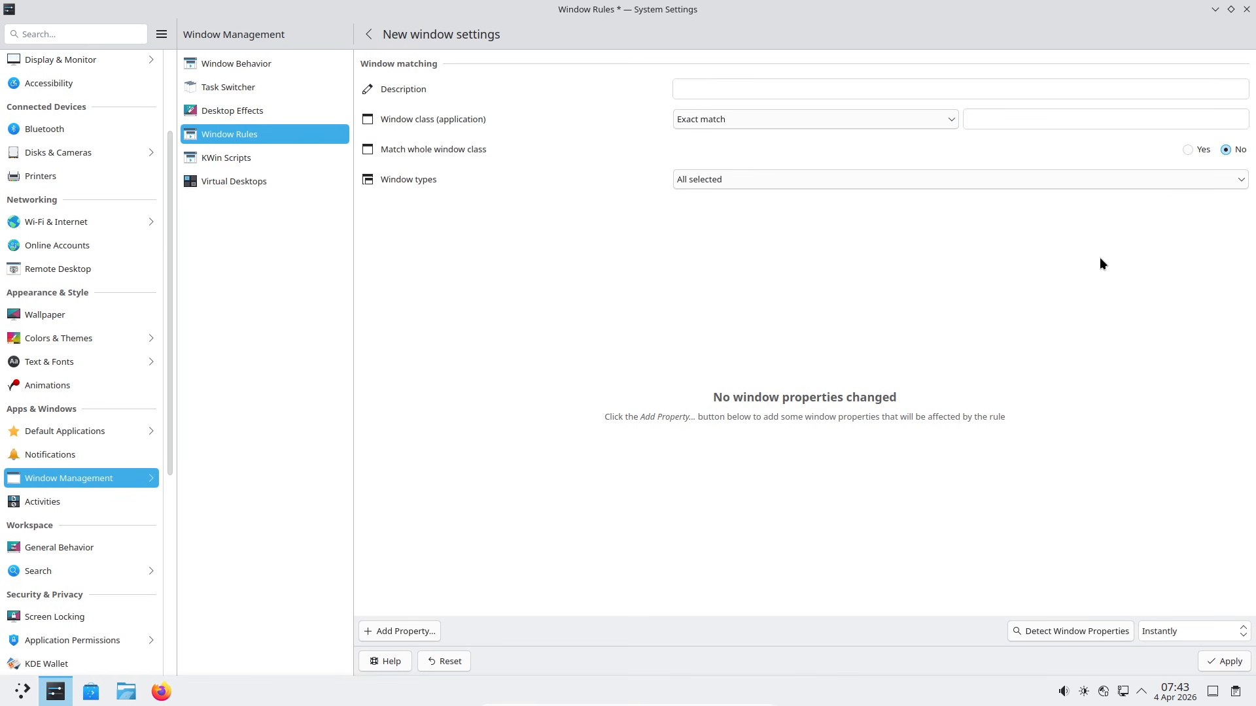
pyautogui.click(1238, 183)
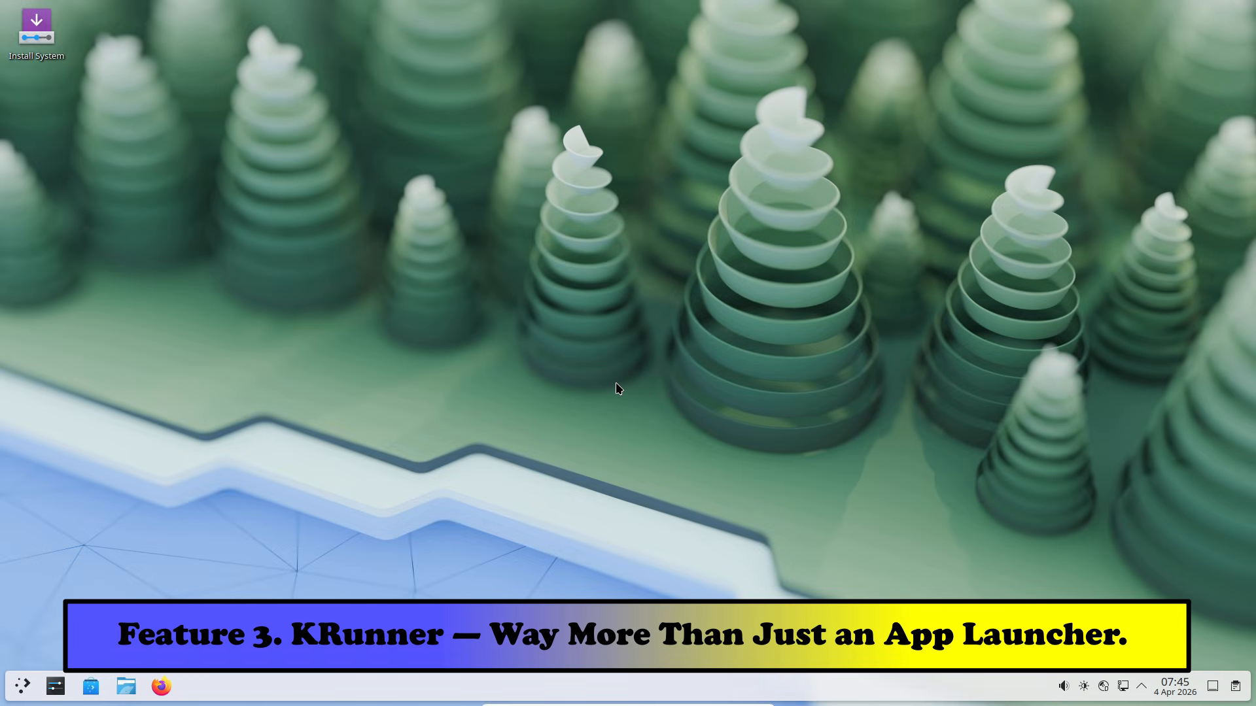
# Step: Search KRunner for 'plasma' and open the Plasma Search settings result
pyautogui.hotkey('alt', 'space')
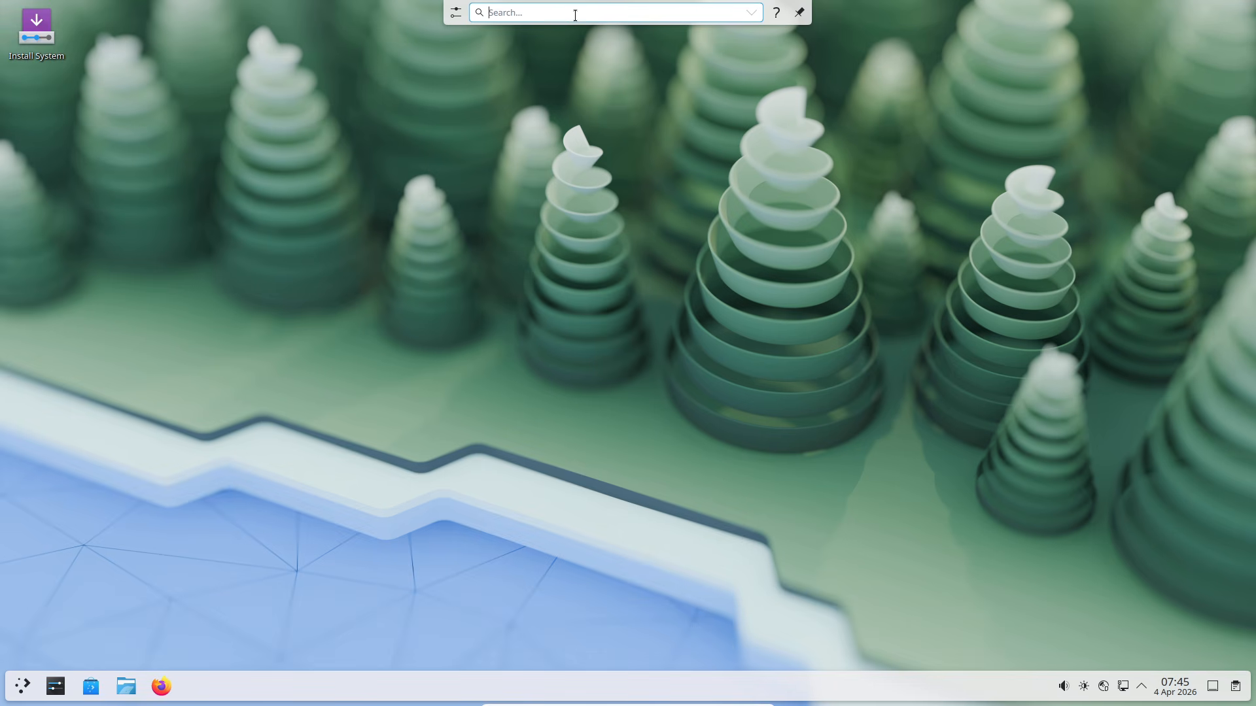
pyautogui.write('plasma')
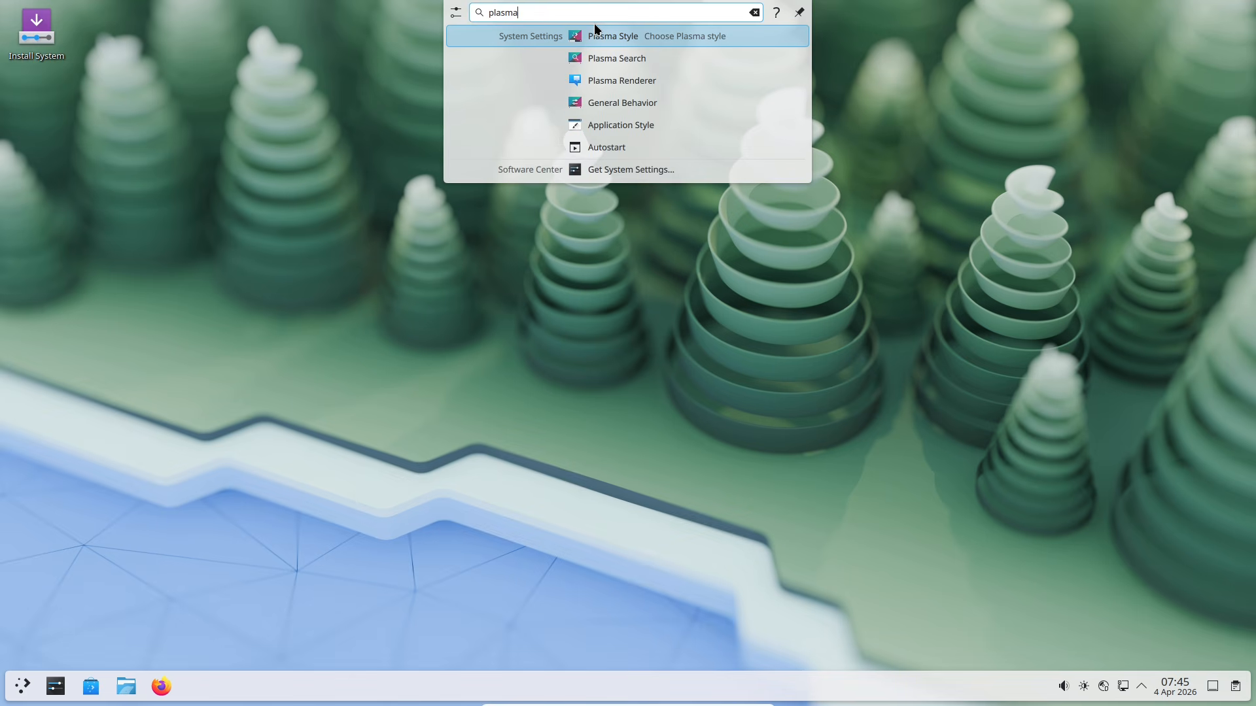
pyautogui.click(620, 59)
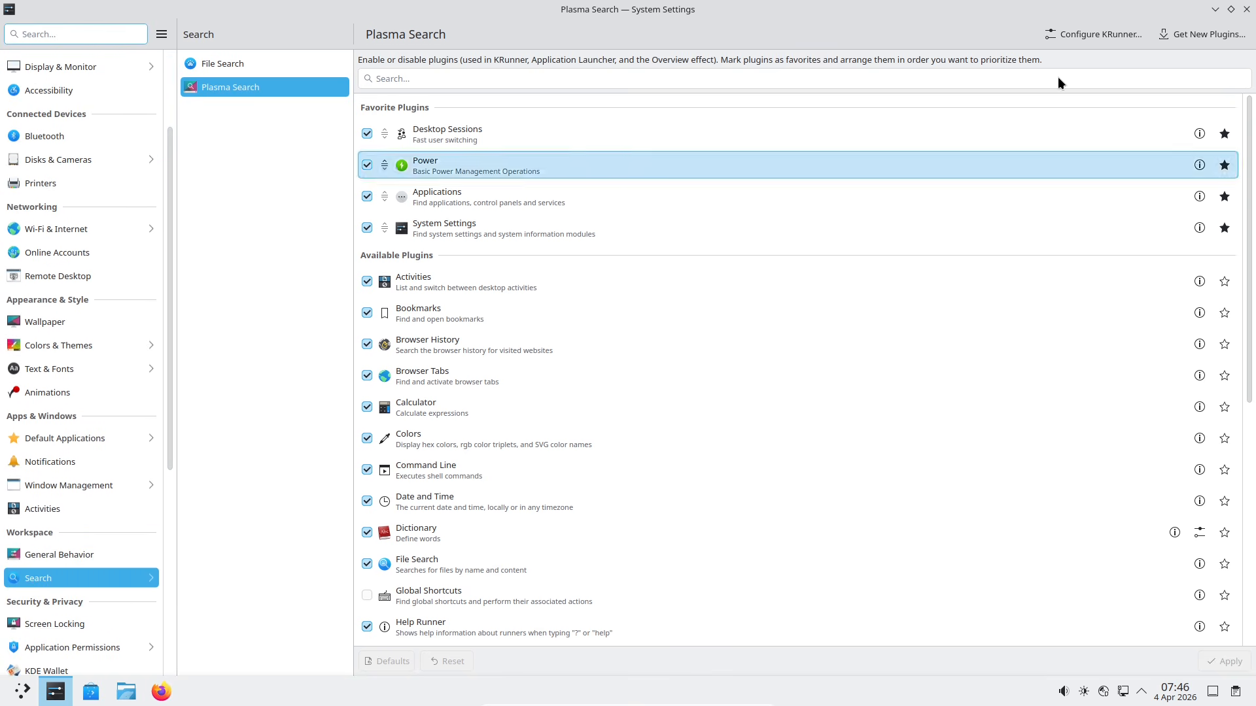
# Step: Glance at File Search, then set KRunner's screen position to Center and apply
pyautogui.click(275, 88)
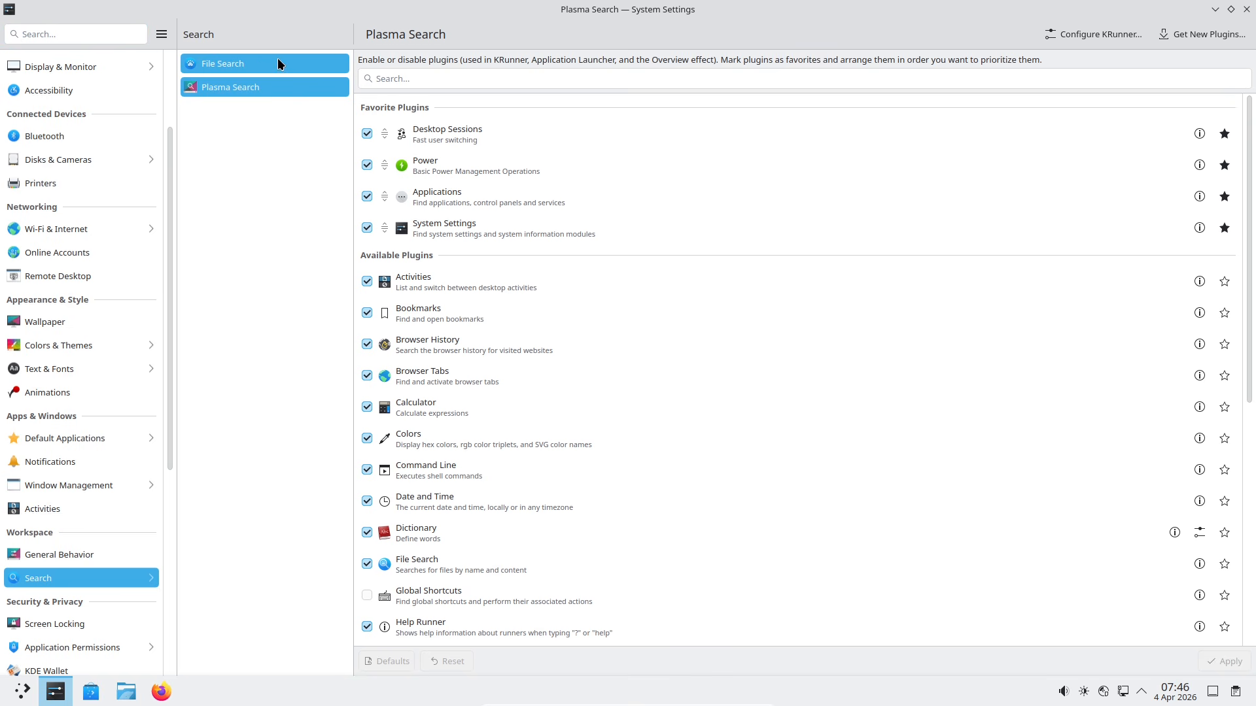
pyautogui.click(278, 61)
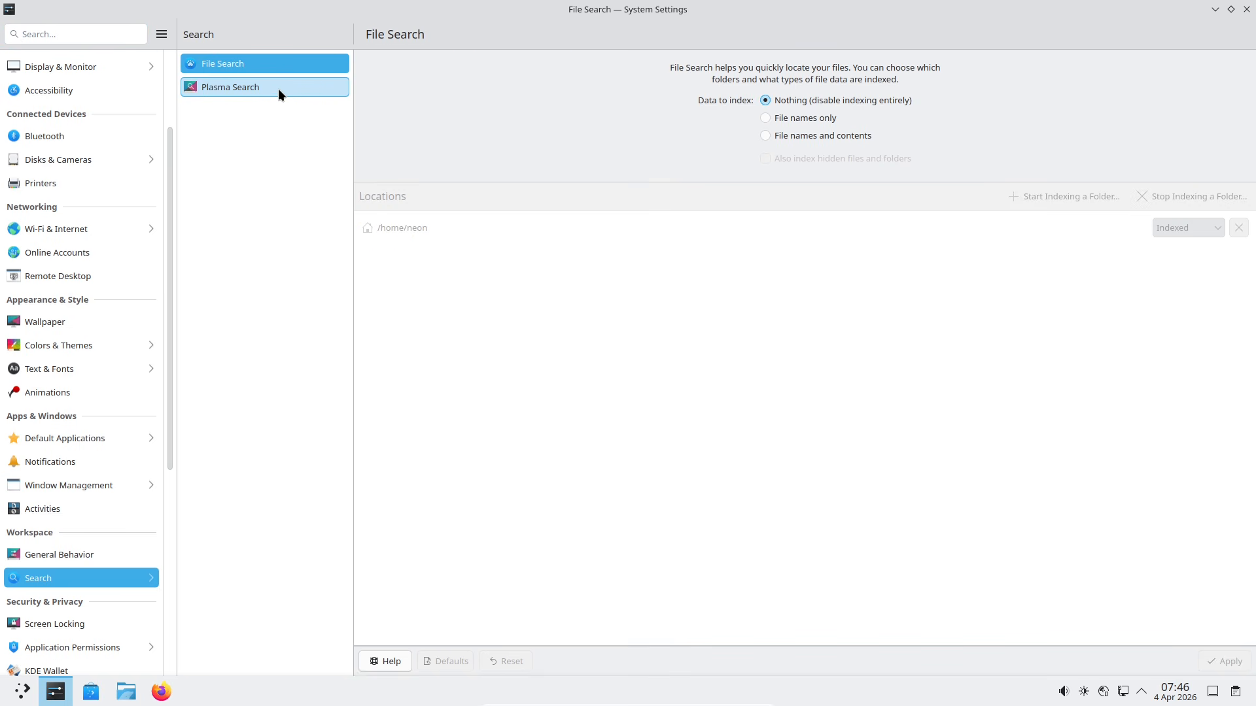
pyautogui.click(265, 89)
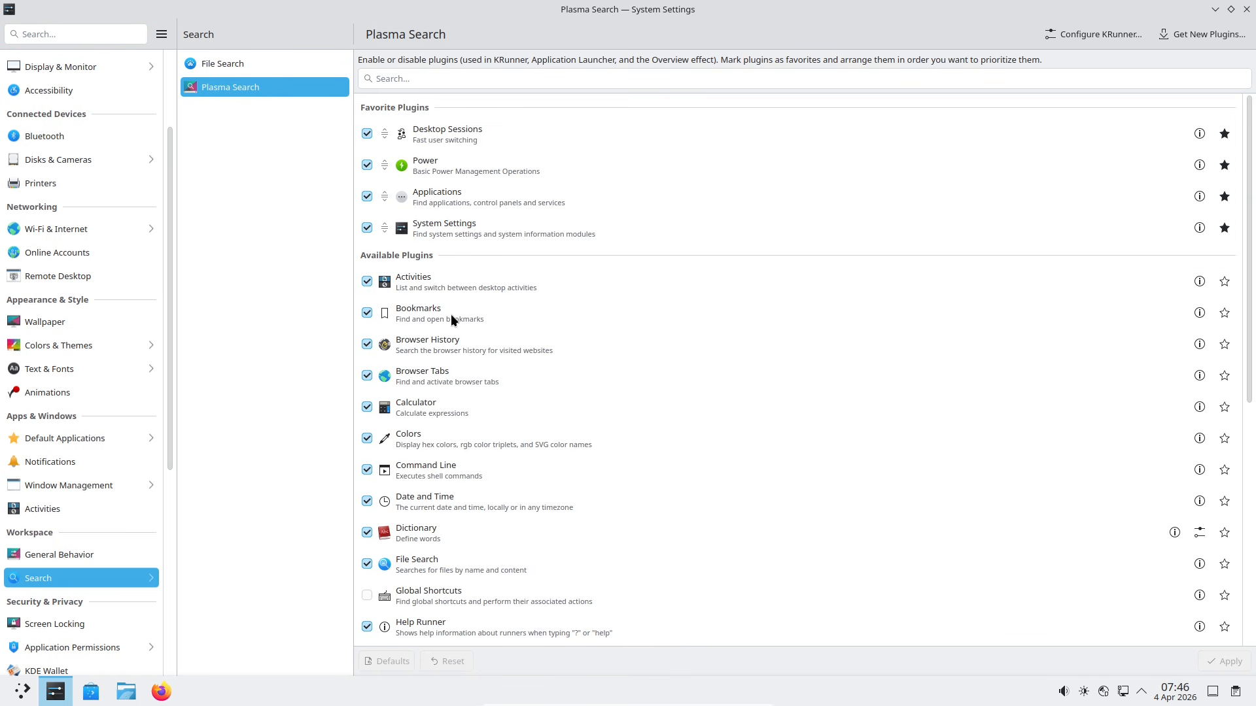
pyautogui.click(1092, 37)
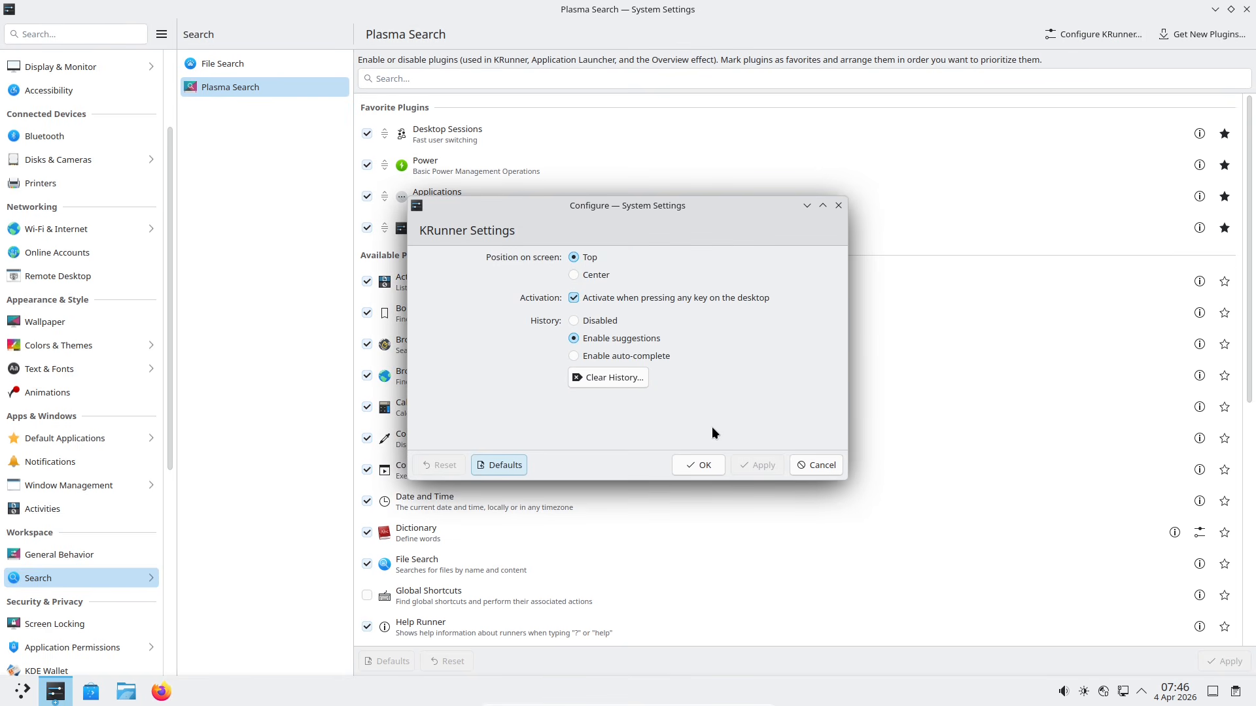
pyautogui.click(603, 280)
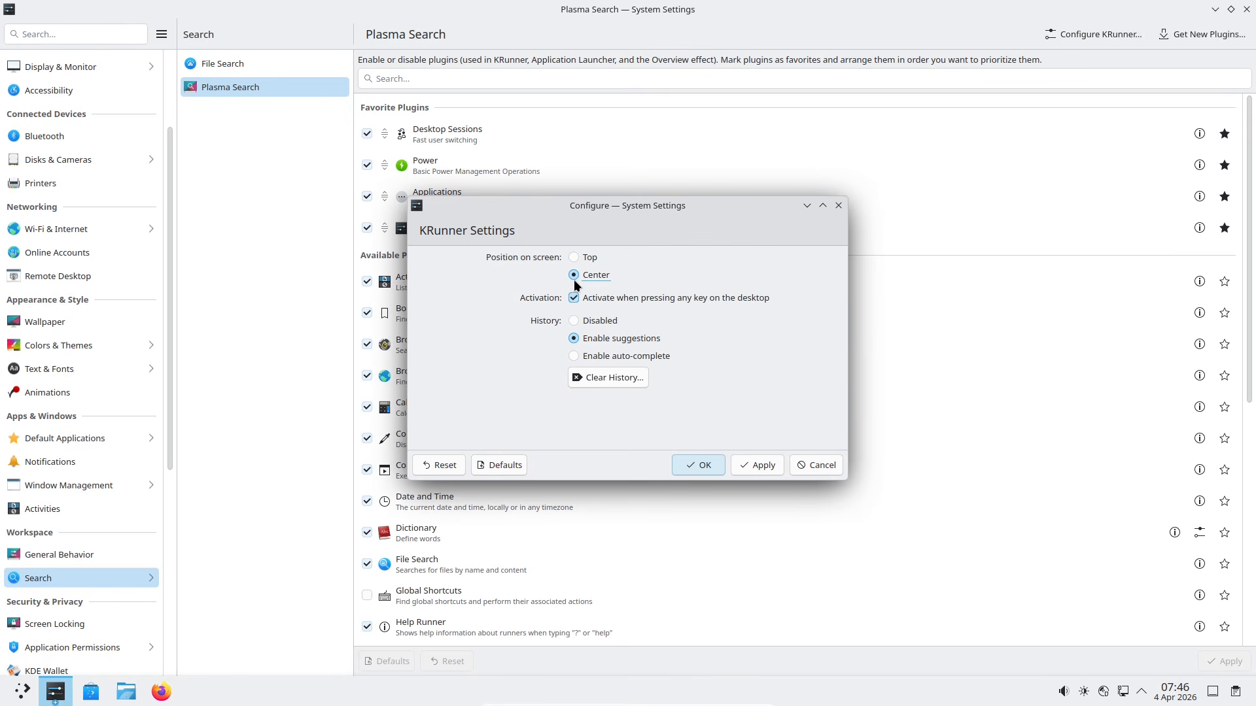
pyautogui.click(704, 463)
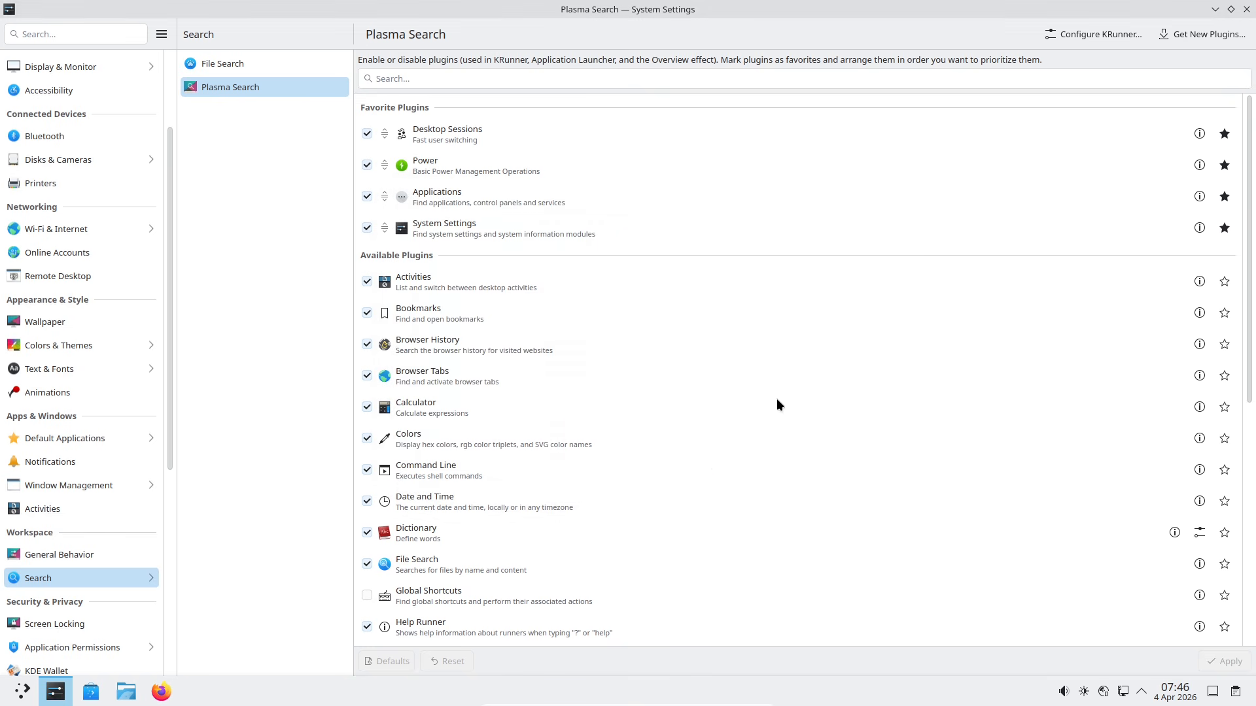
# Step: Open the plugin download window, restore the settings window, and launch Kate via a 'text' search
pyautogui.click(1214, 33)
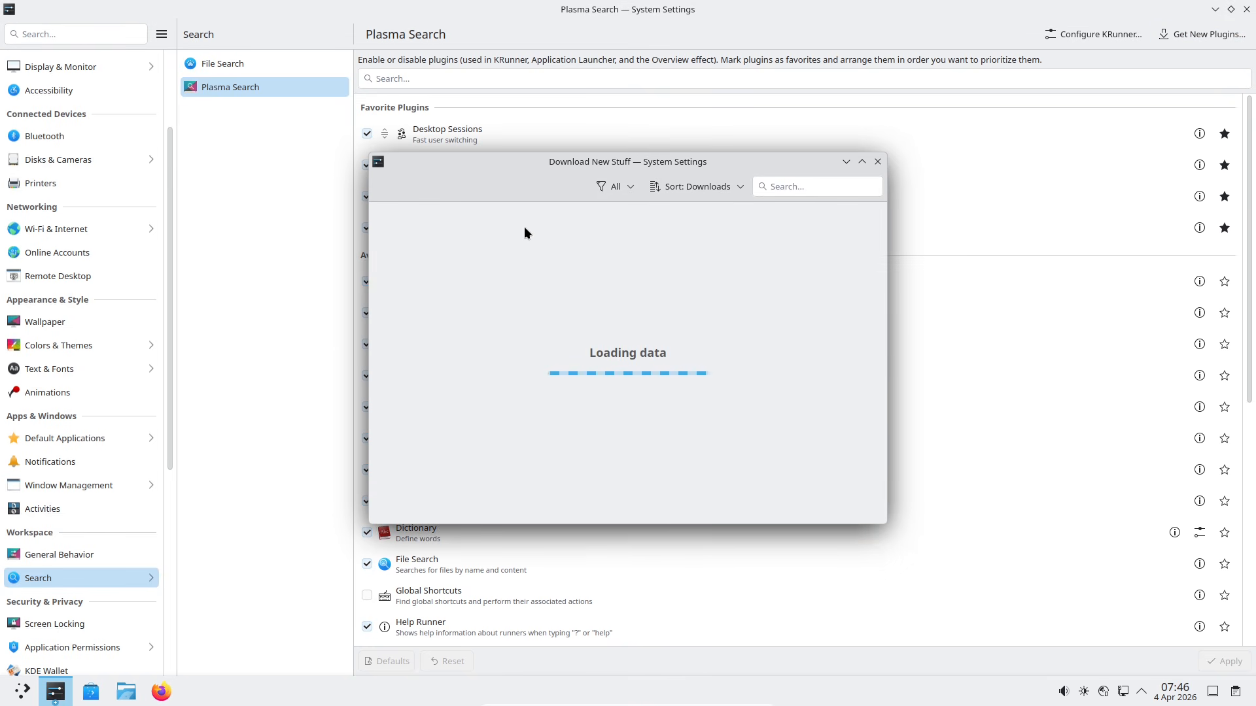
pyautogui.click(1231, 10)
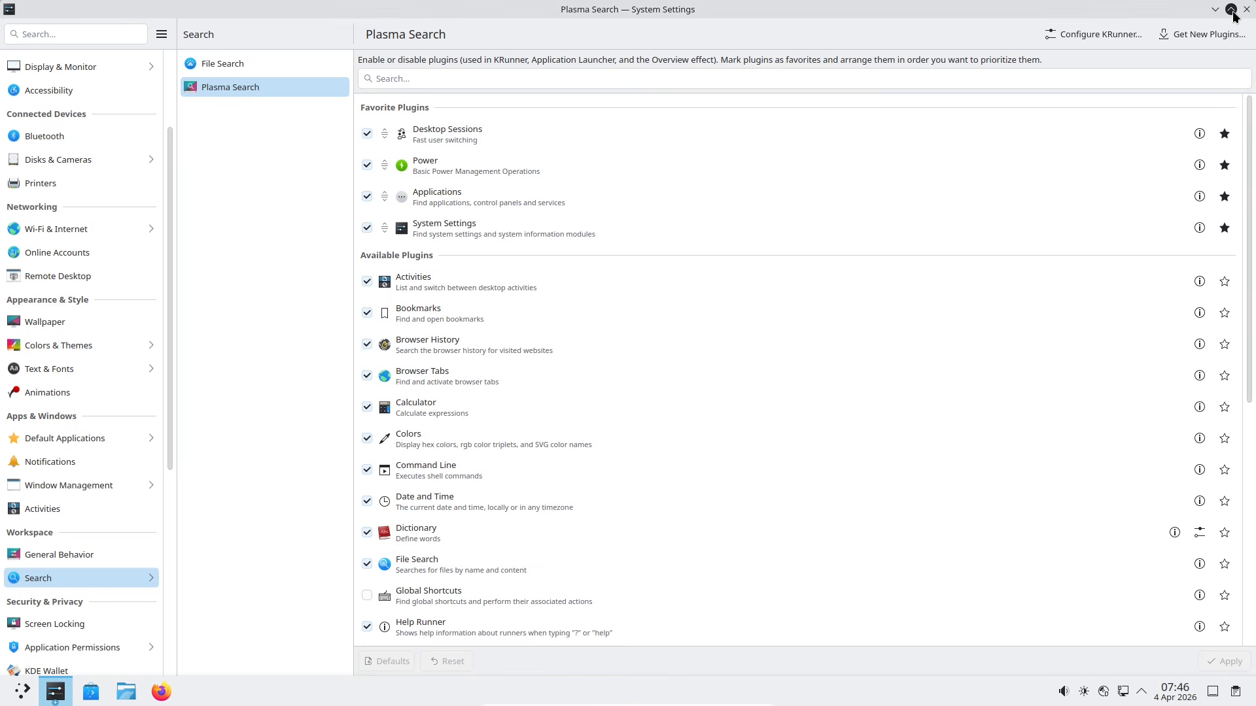
pyautogui.click(710, 161)
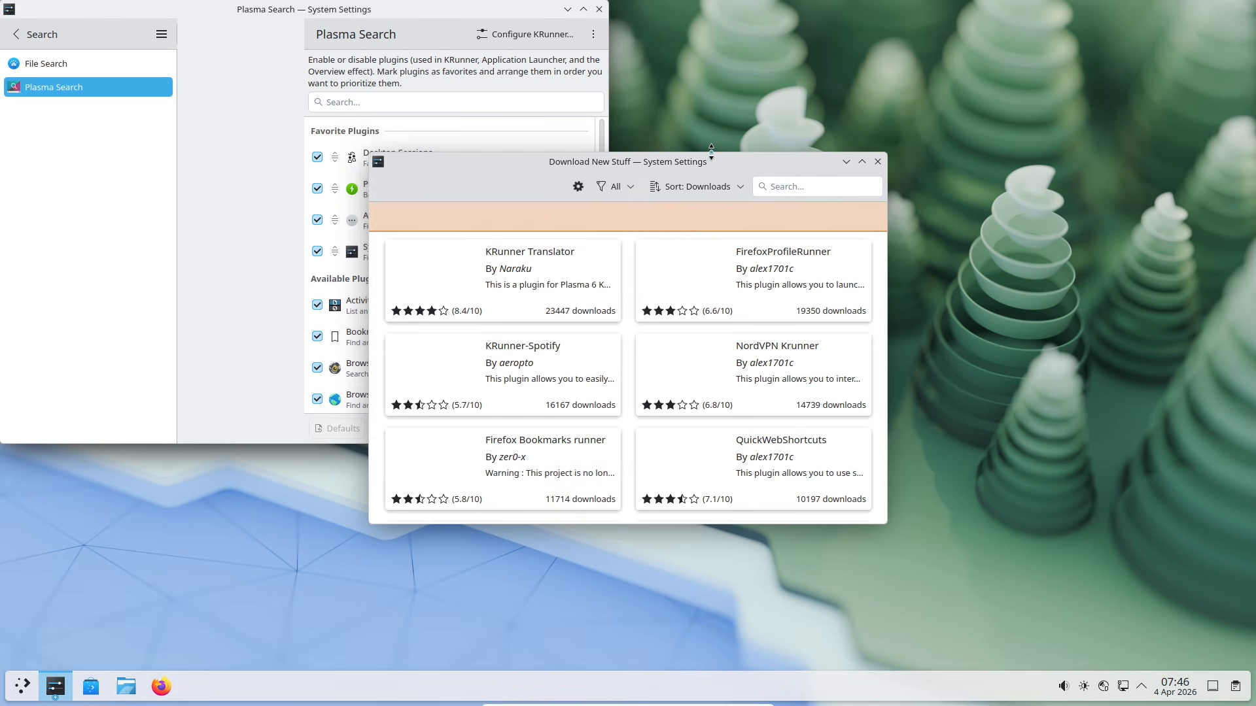
pyautogui.click(26, 687)
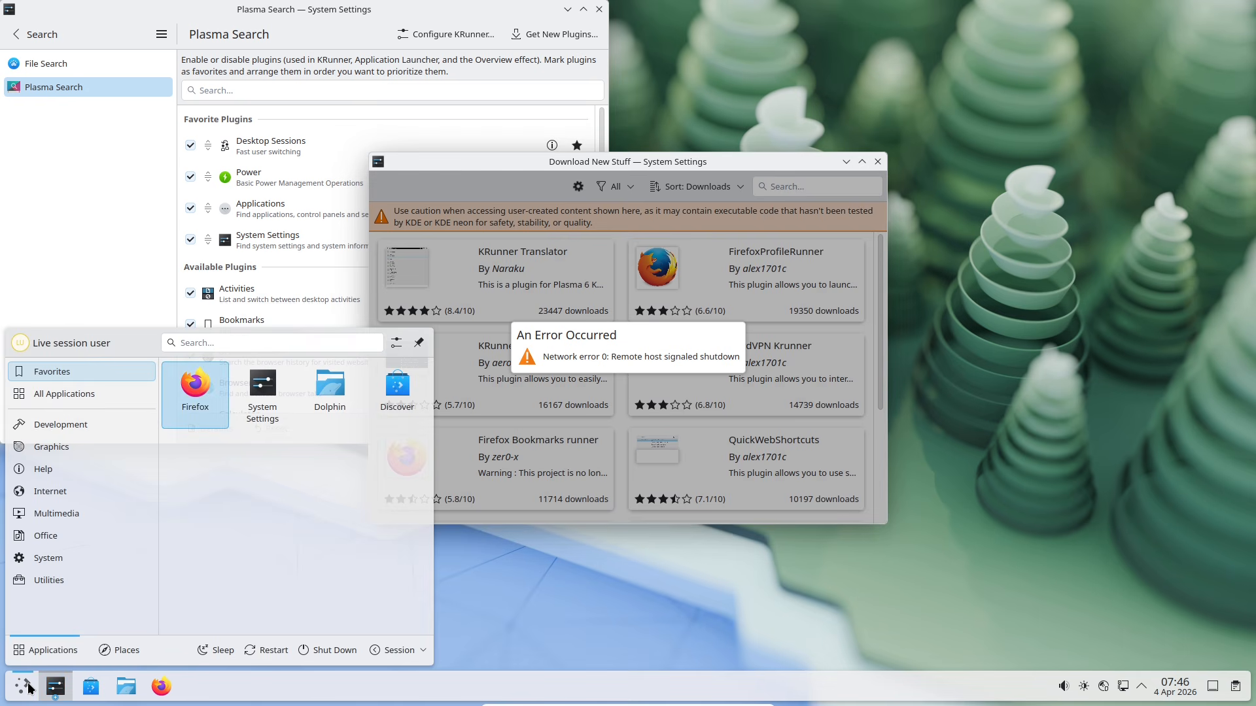
pyautogui.write('text')
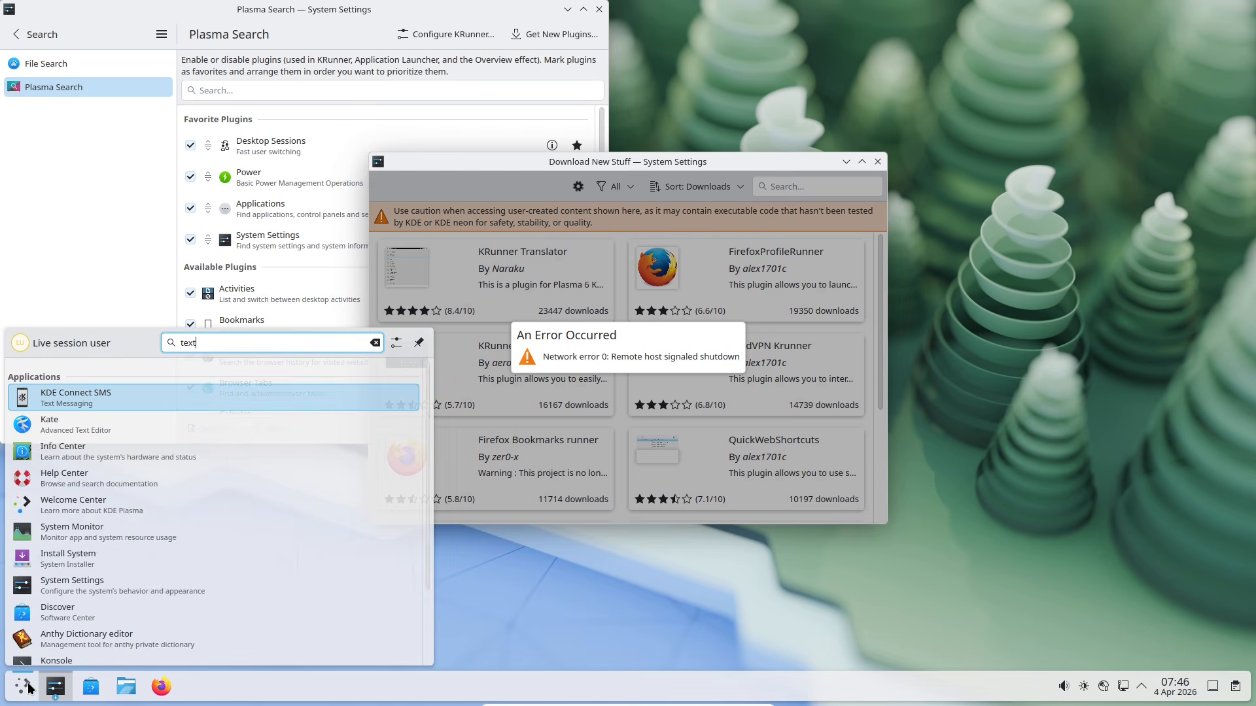
pyautogui.click(134, 427)
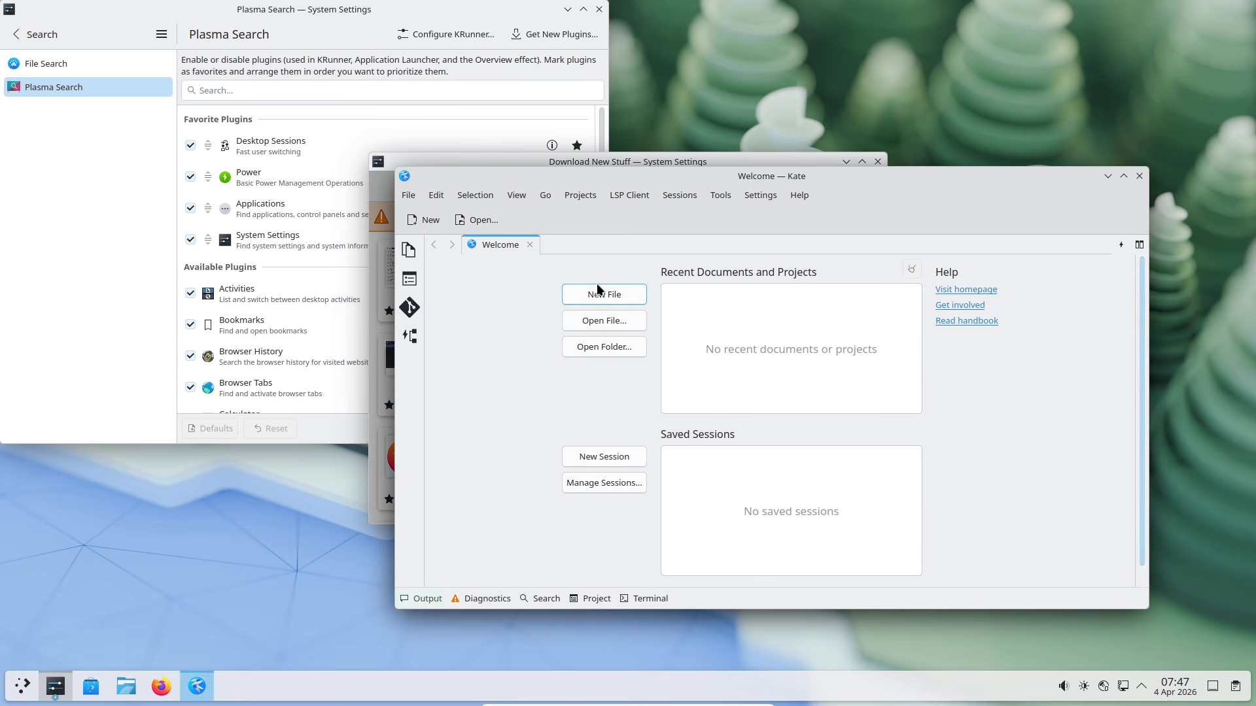
# Step: Write 'alt + plus for krunner' in a new Kate document, then close Kate
pyautogui.click(596, 293)
pyautogui.write('a')
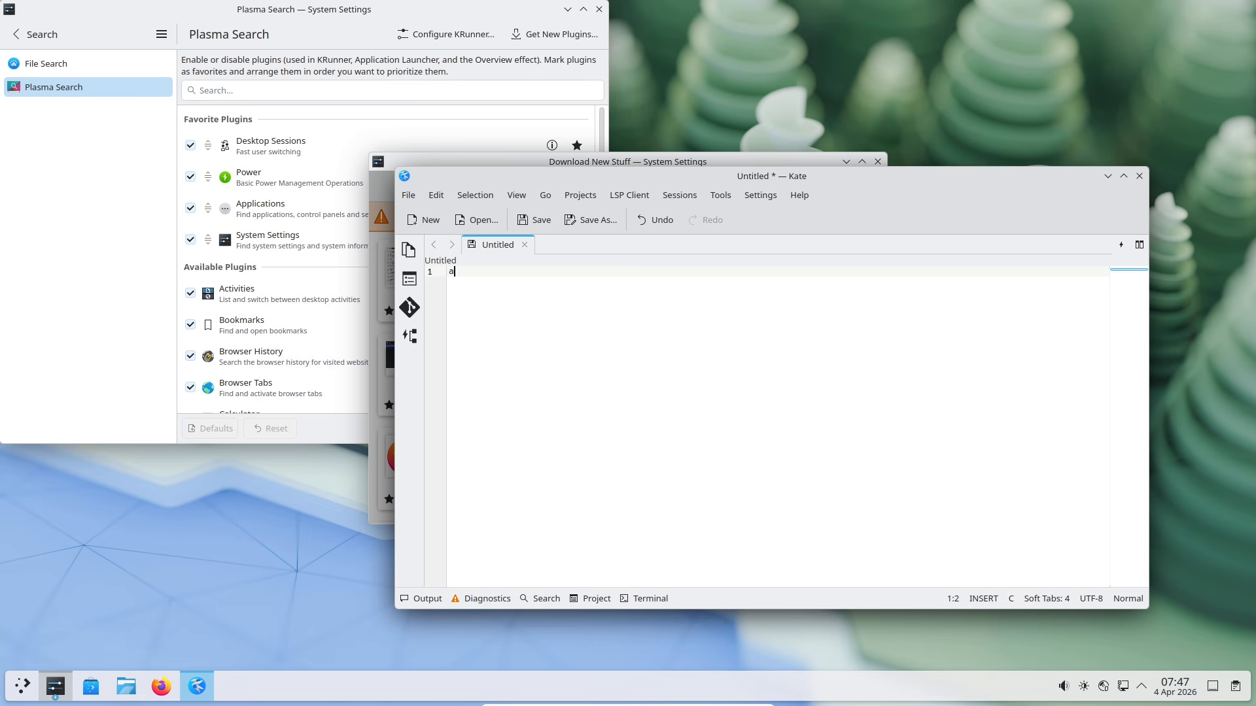
pyautogui.write('lt + plus')
pyautogui.hotkey('shift', 'Home')
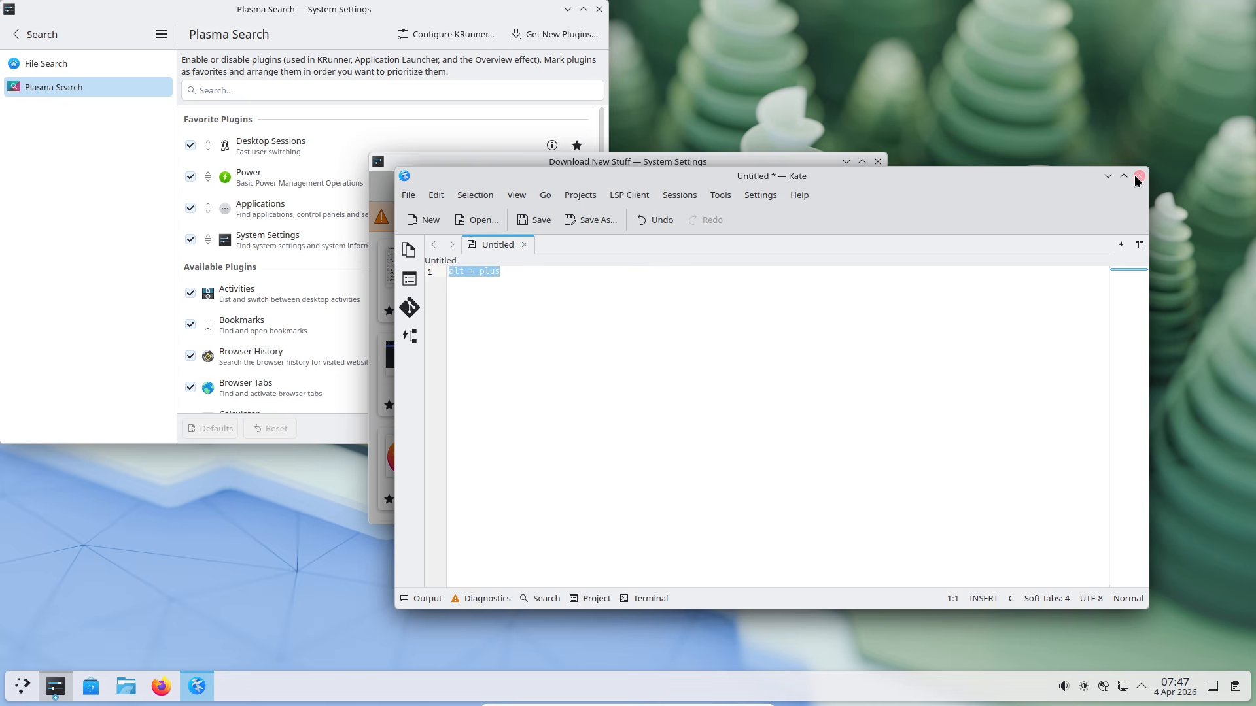
pyautogui.click(575, 285)
pyautogui.write('for')
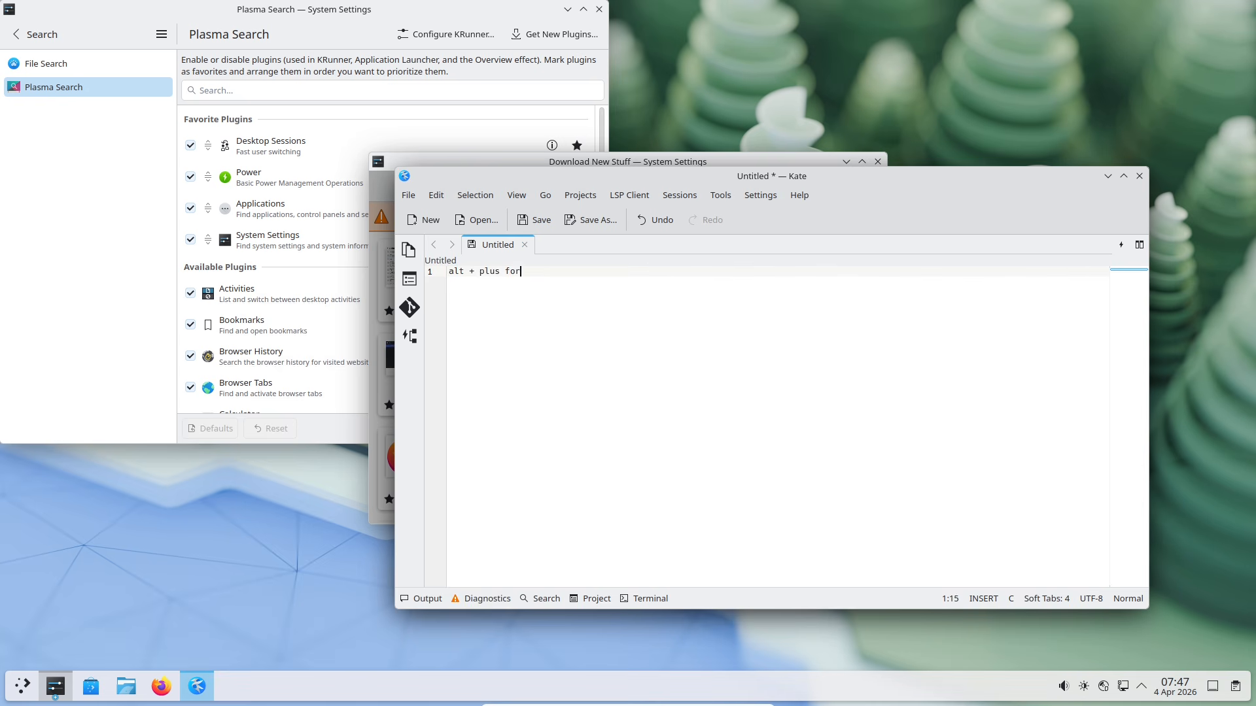
pyautogui.write(' krunner')
pyautogui.click(1139, 176)
# Step: Discard Kate's unsaved note, then close Kate and System Settings with its download window
pyautogui.click(805, 420)
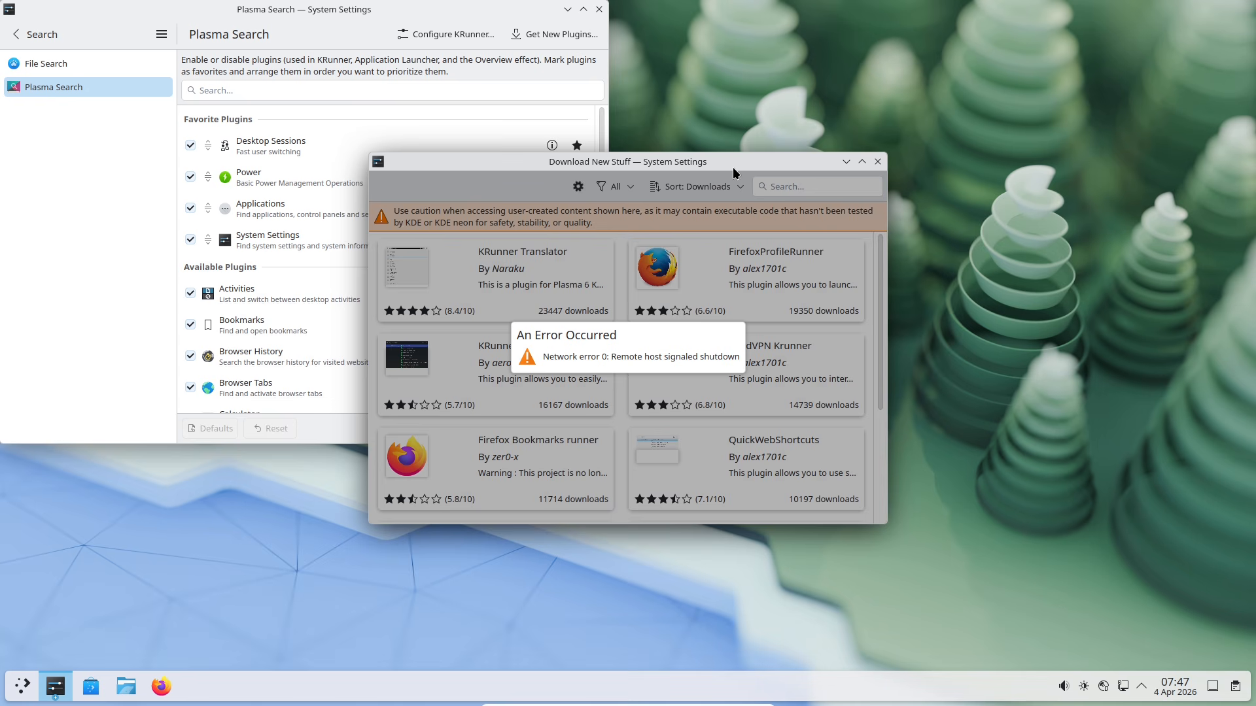
pyautogui.moveTo(732, 167); pyautogui.dragTo(944, 192)
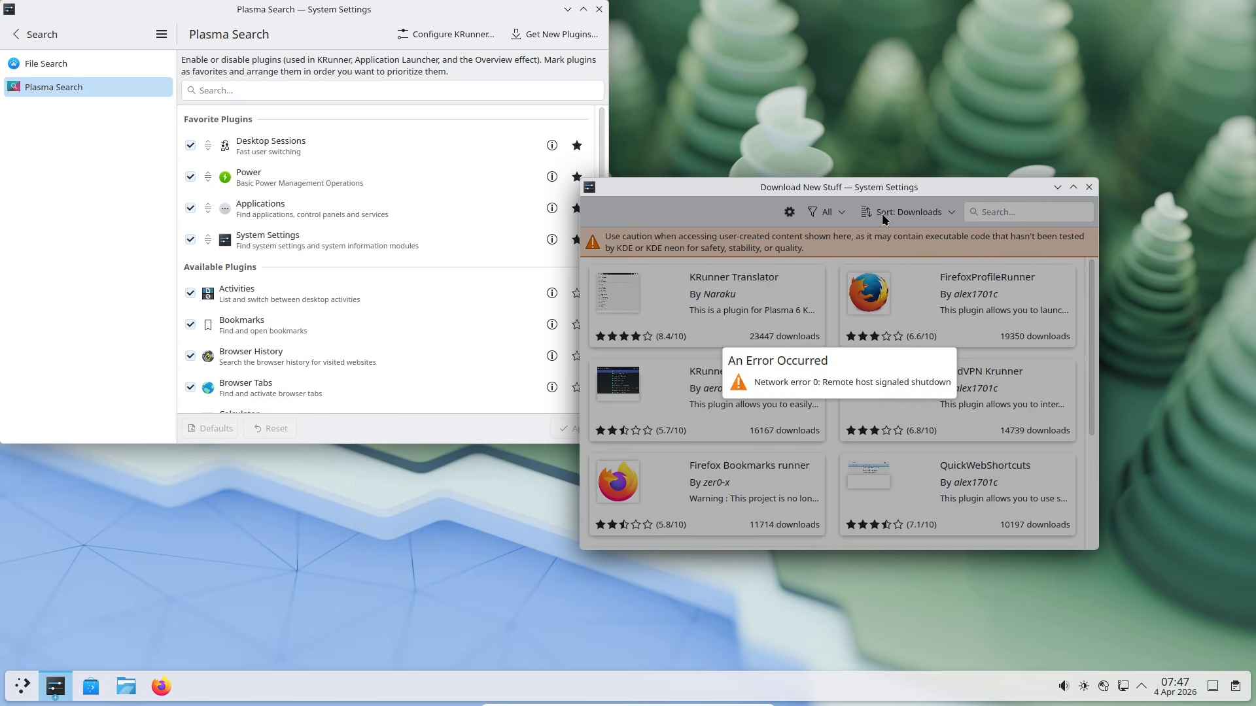
pyautogui.click(599, 10)
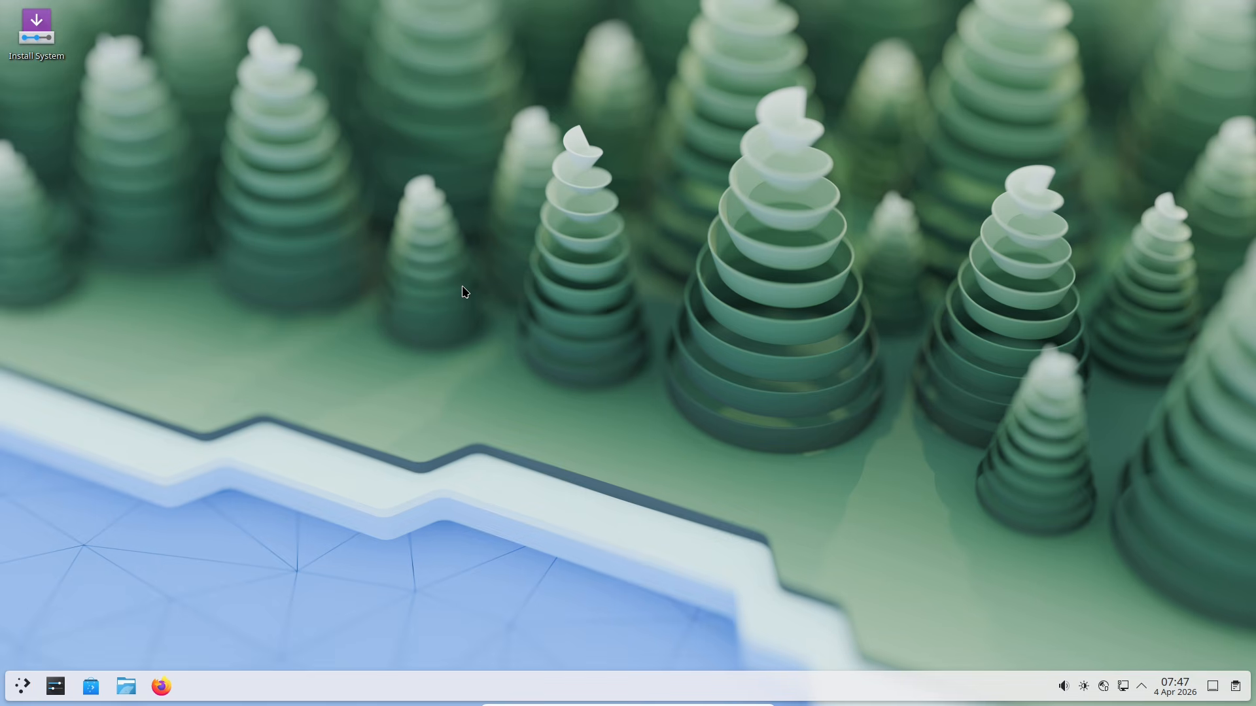
# Step: Bring up the centred KRunner bar with Alt+Space and pin it open
pyautogui.hotkey('alt', 'space')
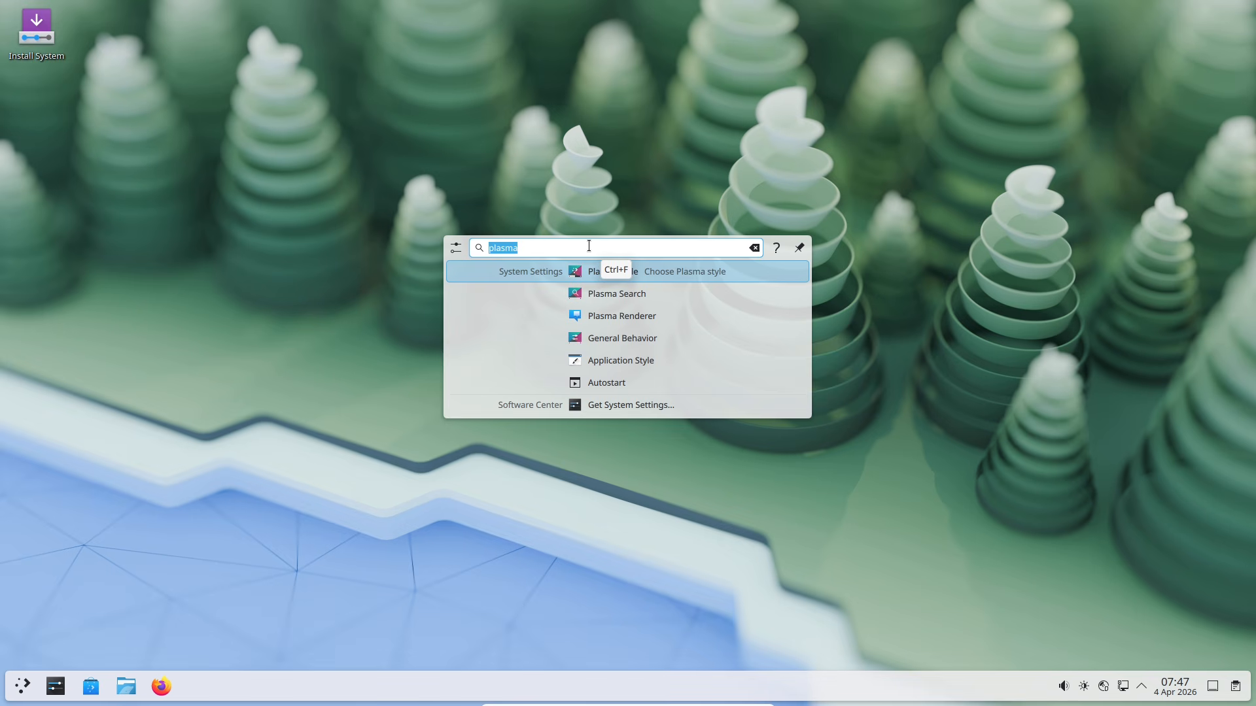
pyautogui.press('Escape')
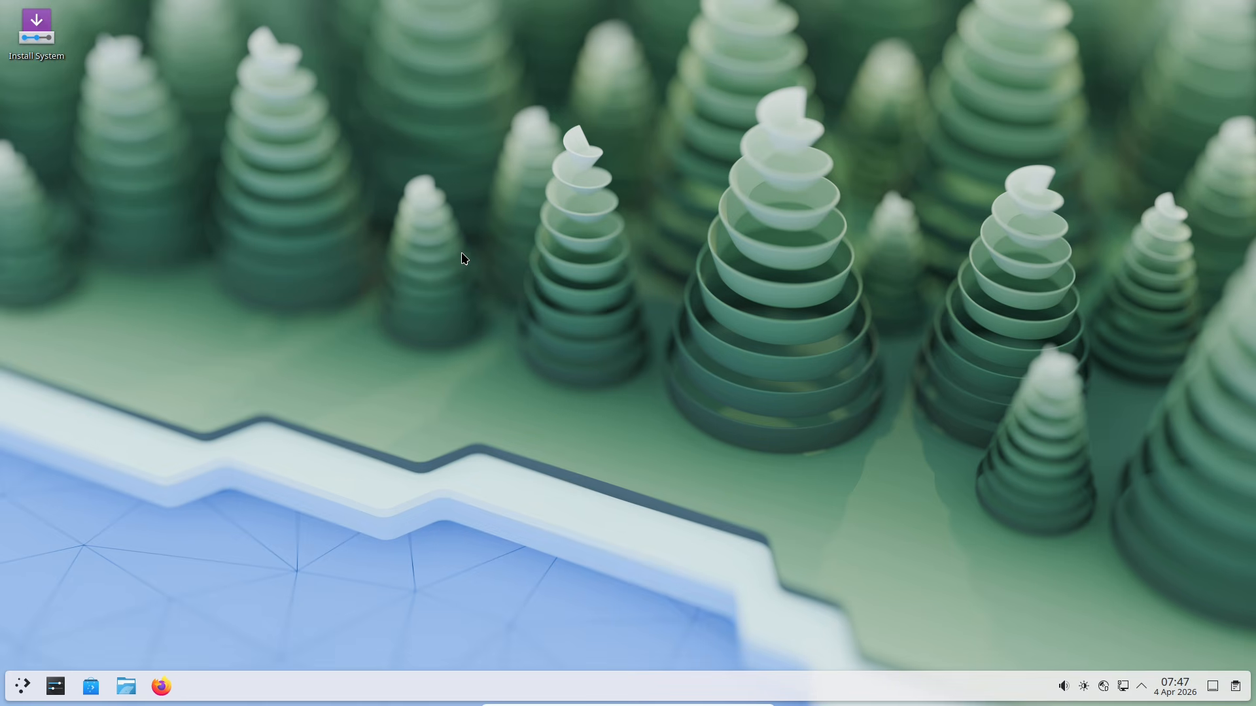
pyautogui.click(715, 473)
pyautogui.hotkey('alt', 'space')
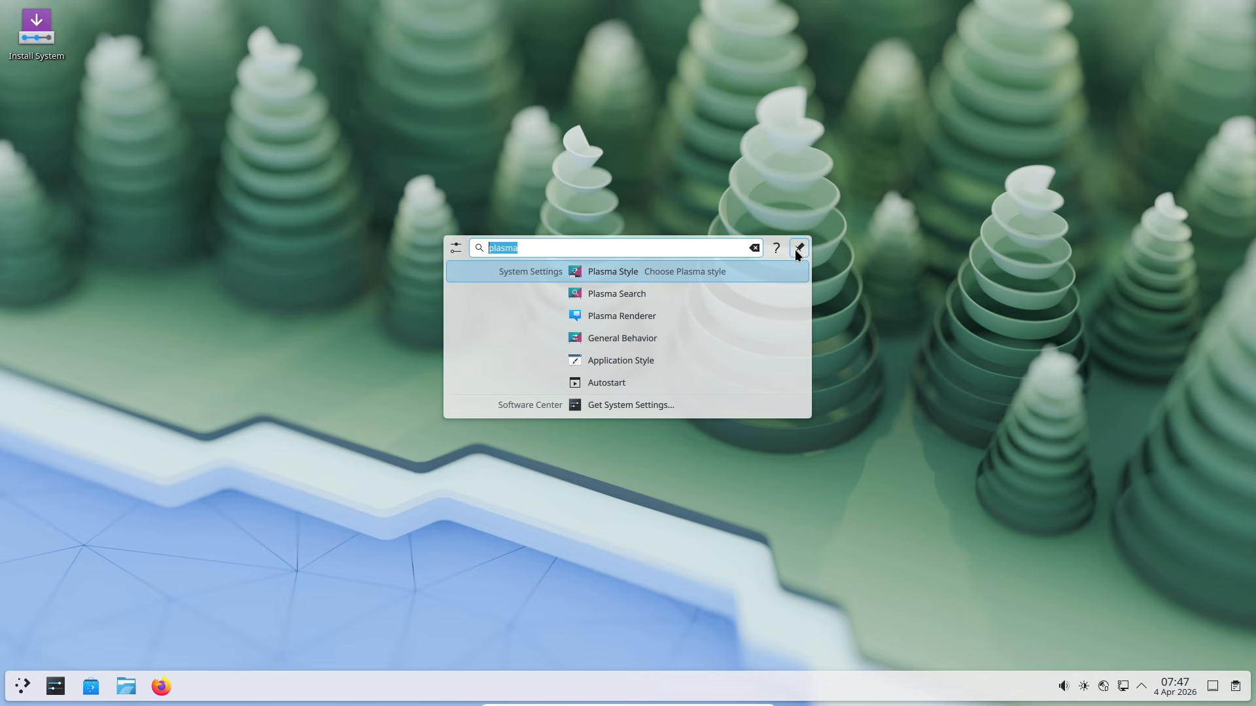
pyautogui.click(799, 254)
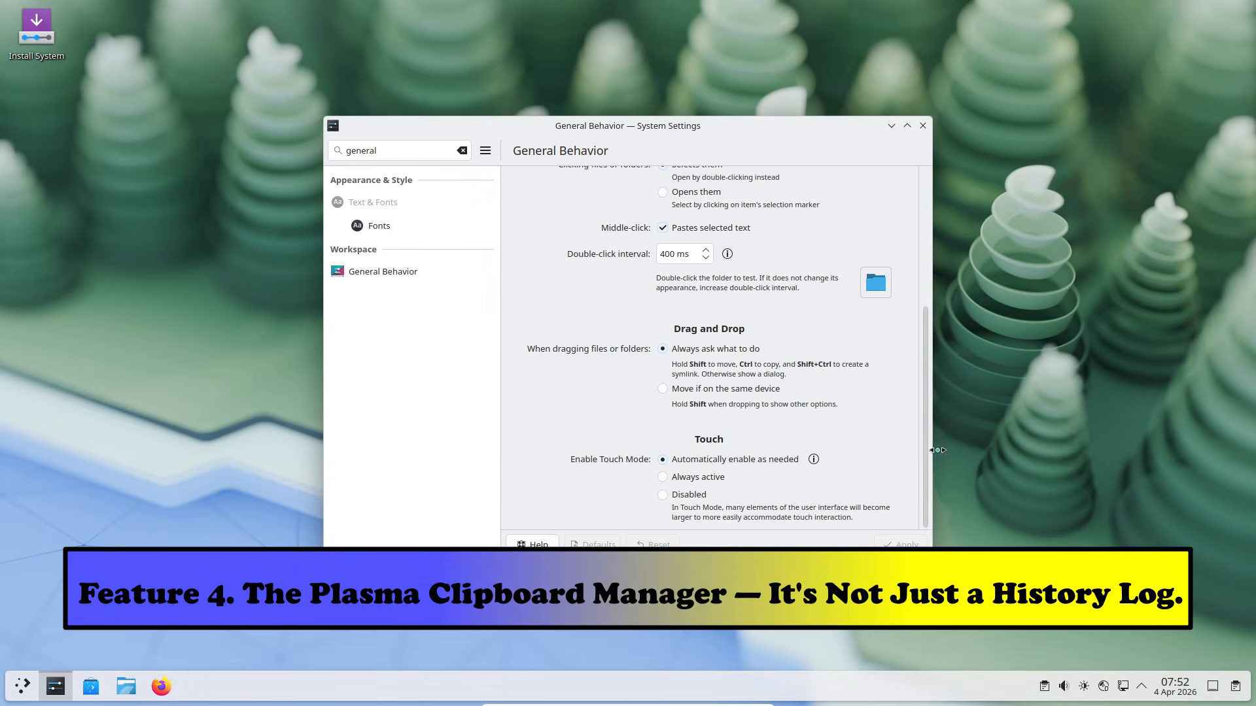
# Step: Append 'and also like share comment' to the clipboard history entry and save it
pyautogui.click(1235, 689)
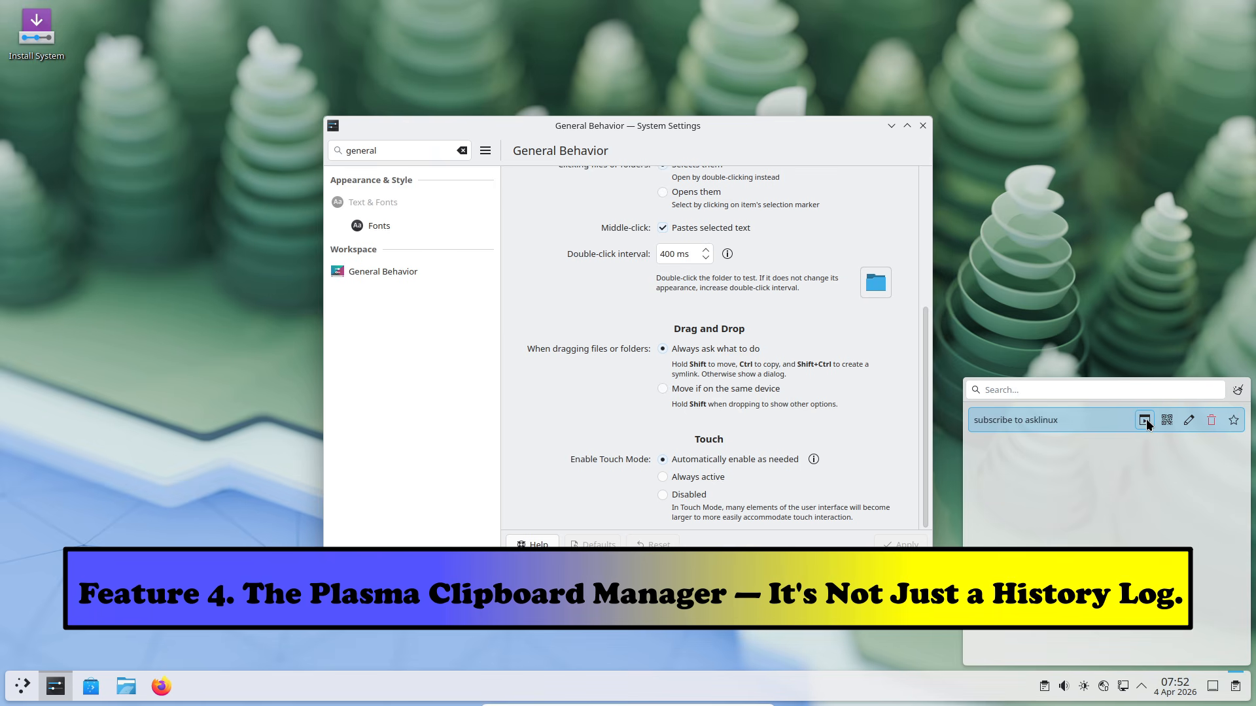
pyautogui.click(1188, 421)
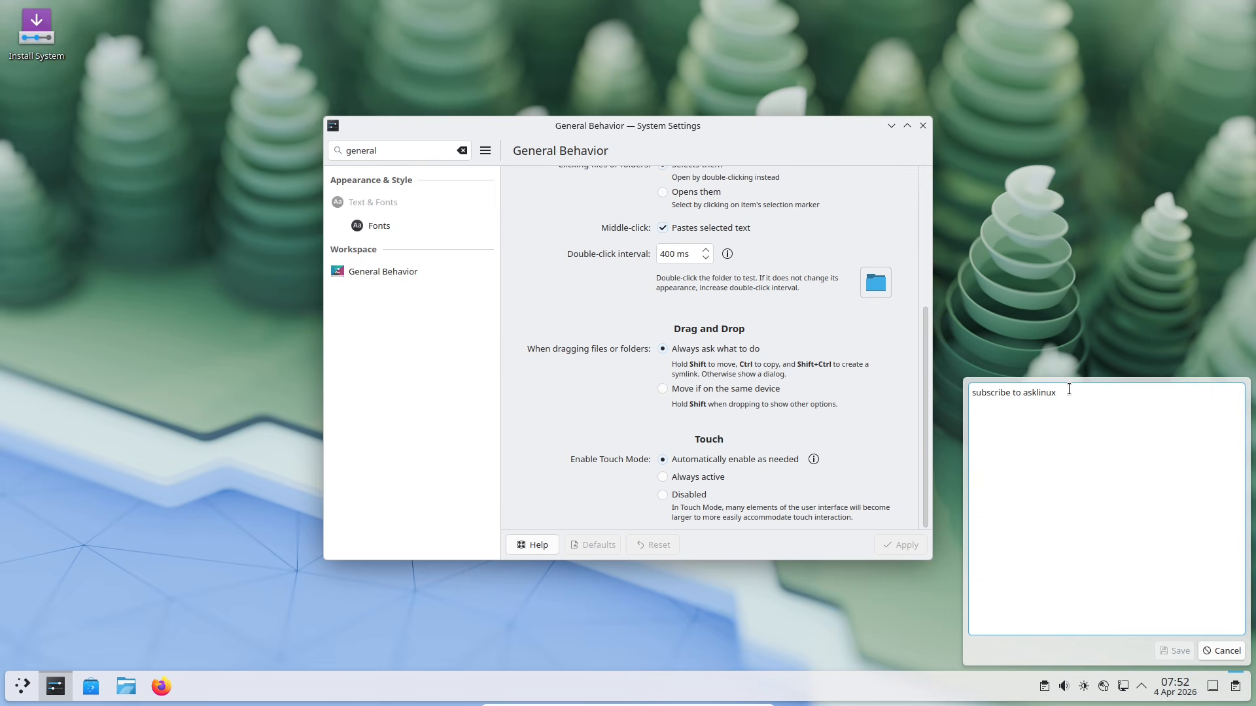
pyautogui.write('and also like share c')
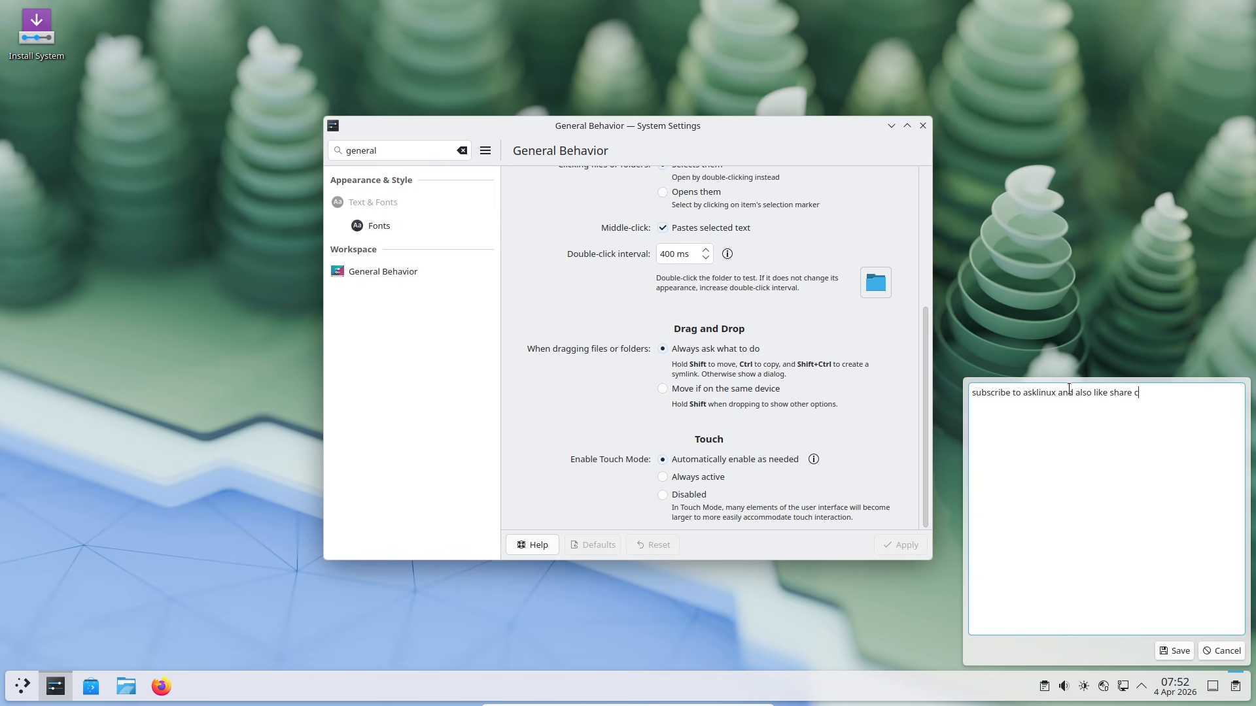
pyautogui.write('omment')
pyautogui.click(1178, 651)
# Step: Show the clipboard entry's QR code, then switch it to Data Matrix and Aztec
pyautogui.click(1167, 421)
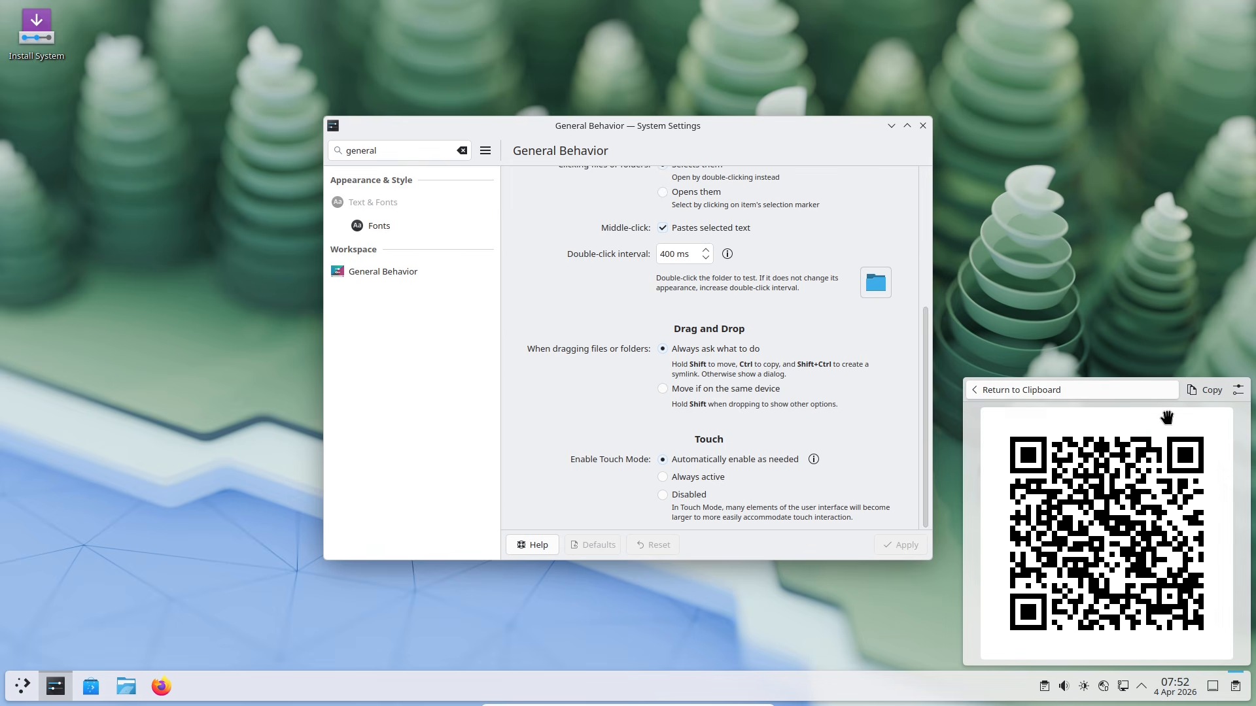
pyautogui.click(994, 390)
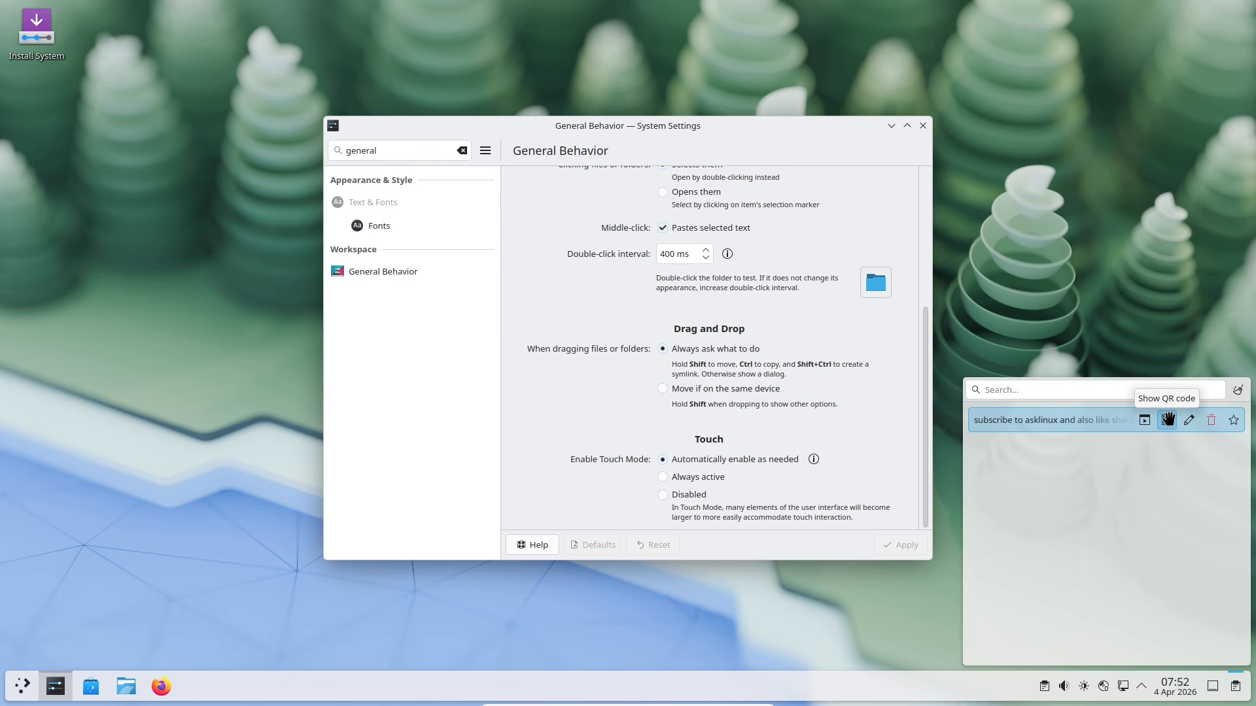
pyautogui.click(1170, 421)
pyautogui.click(1237, 391)
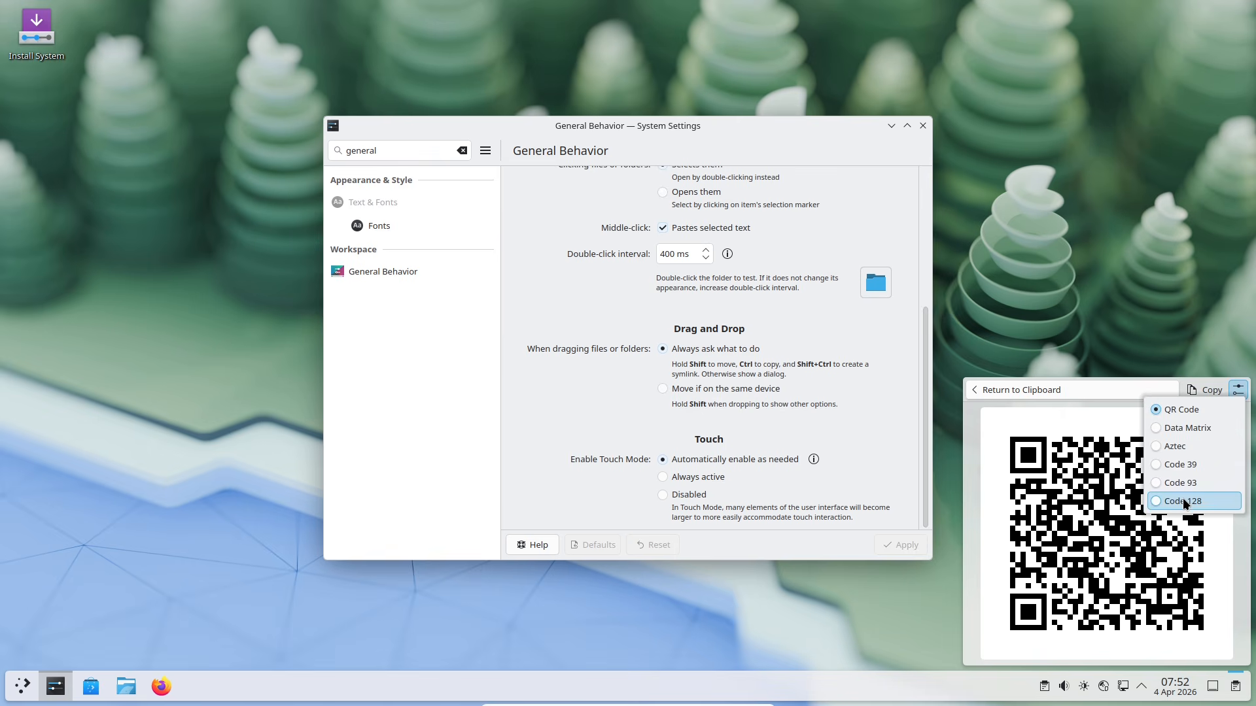
pyautogui.click(1184, 425)
pyautogui.click(1237, 391)
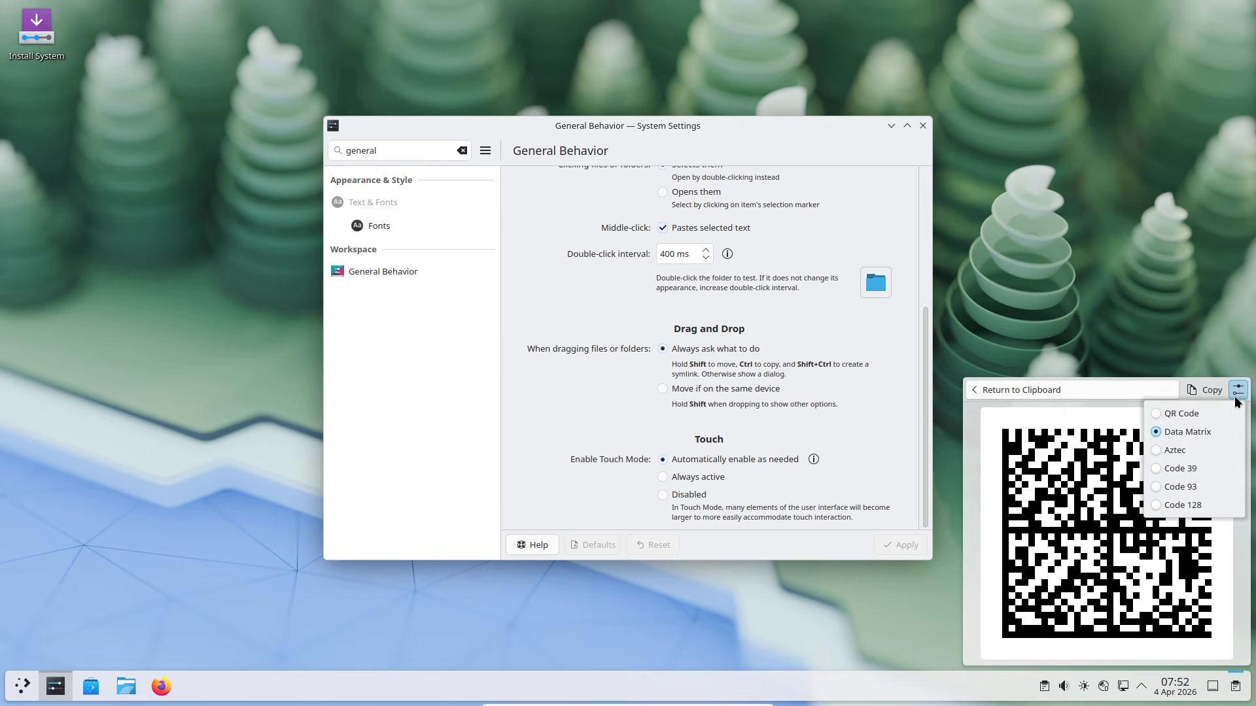
pyautogui.click(1177, 409)
# Step: Cycle the barcode through Code 39, 93 and 128, return to QR Code, then maximise System Settings
pyautogui.click(1237, 395)
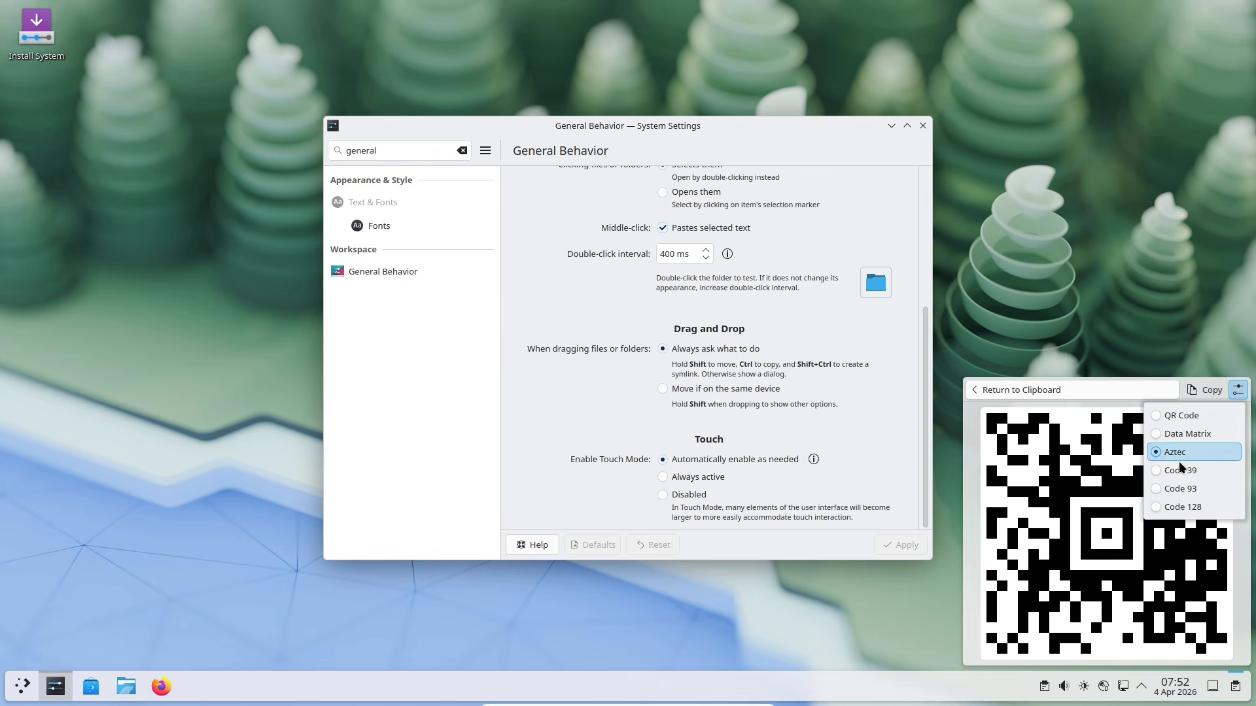
pyautogui.click(1155, 467)
pyautogui.click(1237, 391)
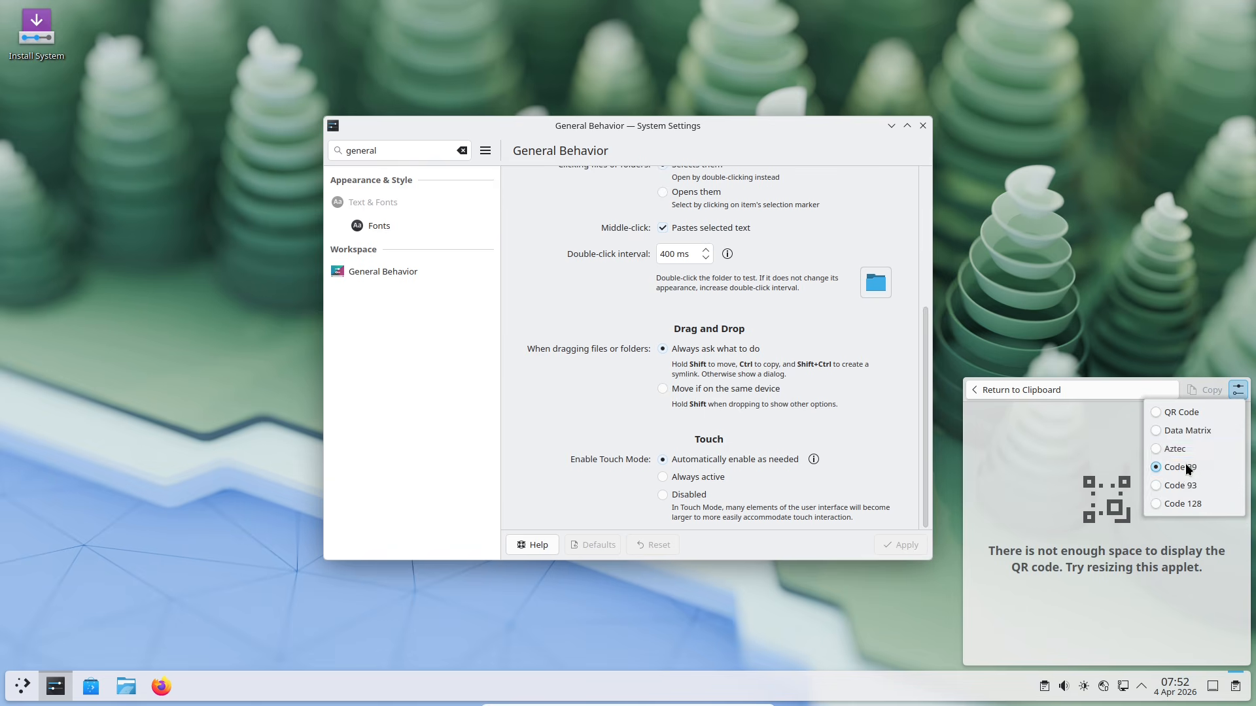
pyautogui.click(1155, 486)
pyautogui.click(1237, 390)
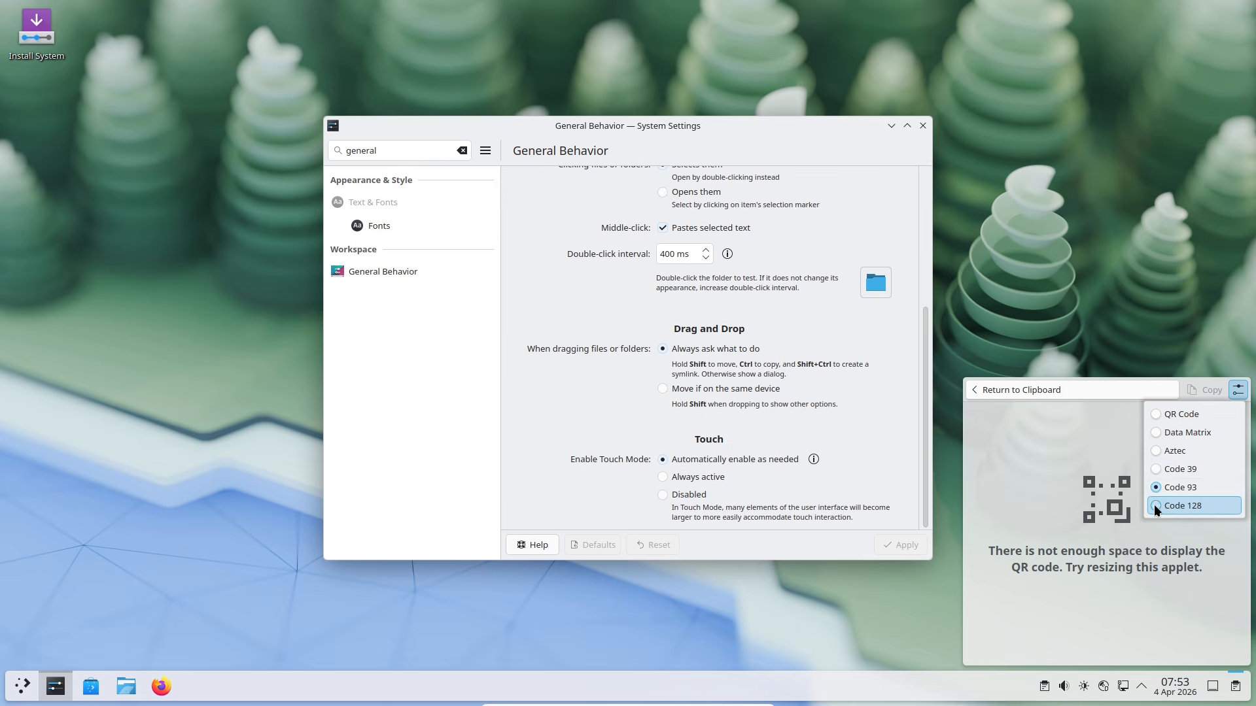
pyautogui.click(1155, 506)
pyautogui.click(1238, 390)
pyautogui.click(1156, 410)
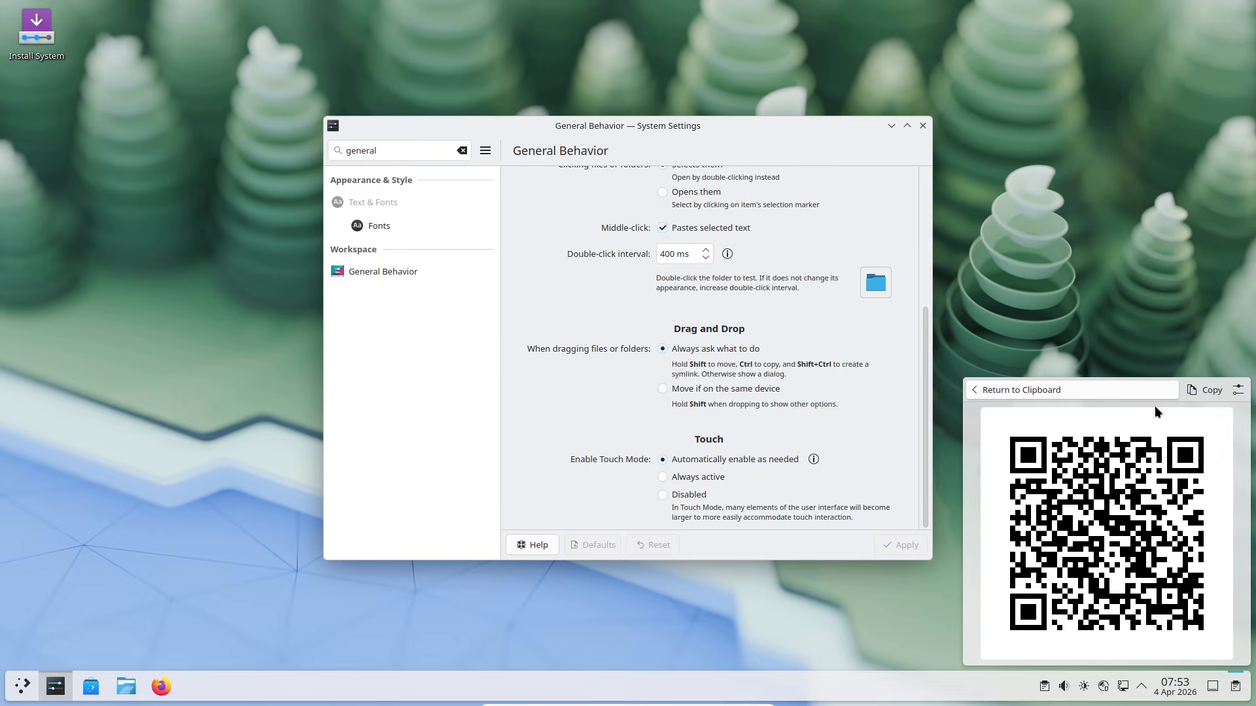
pyautogui.click(907, 126)
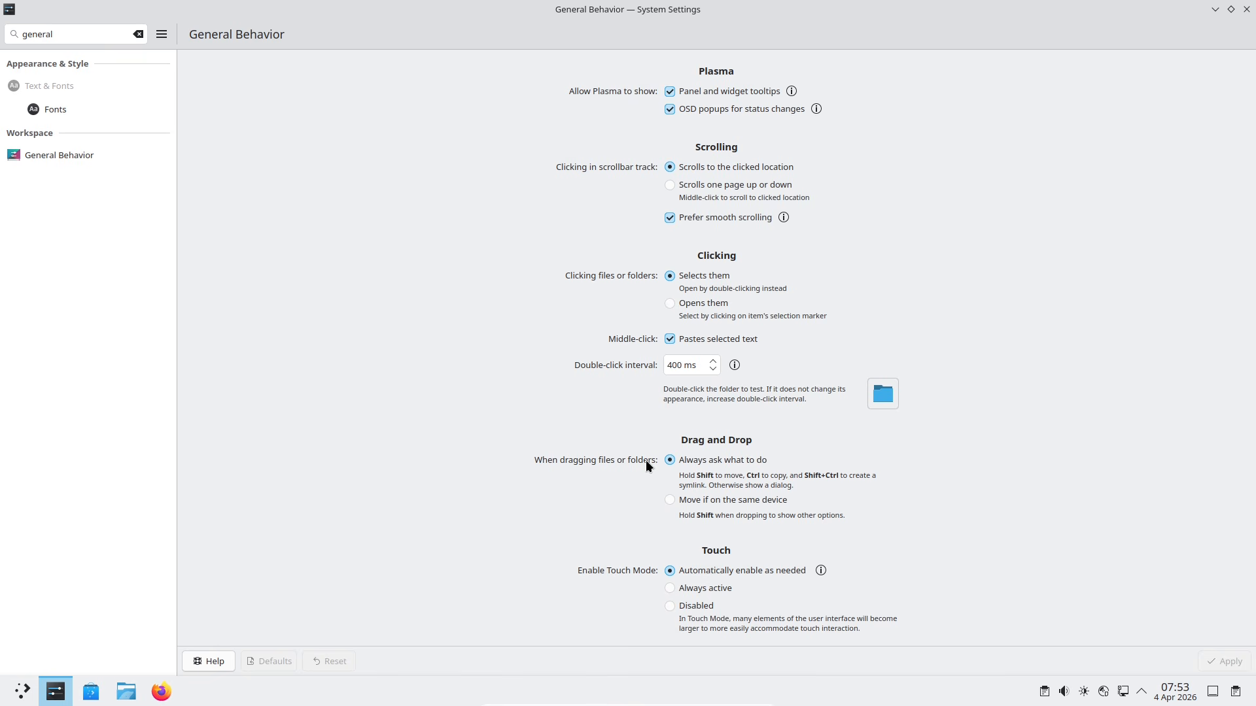
# Step: Search settings for 'clip', then 'gen', open General Behavior, and clear the search
pyautogui.hotkey('ctrl', 'f')
pyautogui.write('cli')
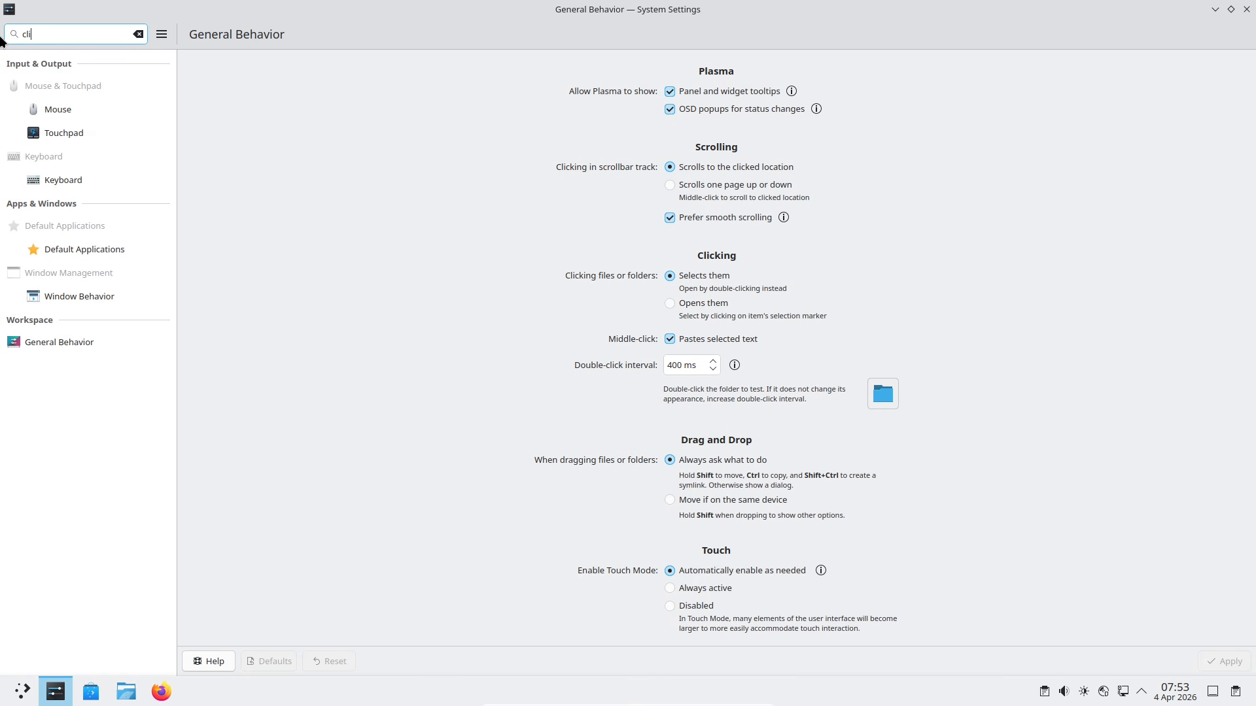
pyautogui.write('p')
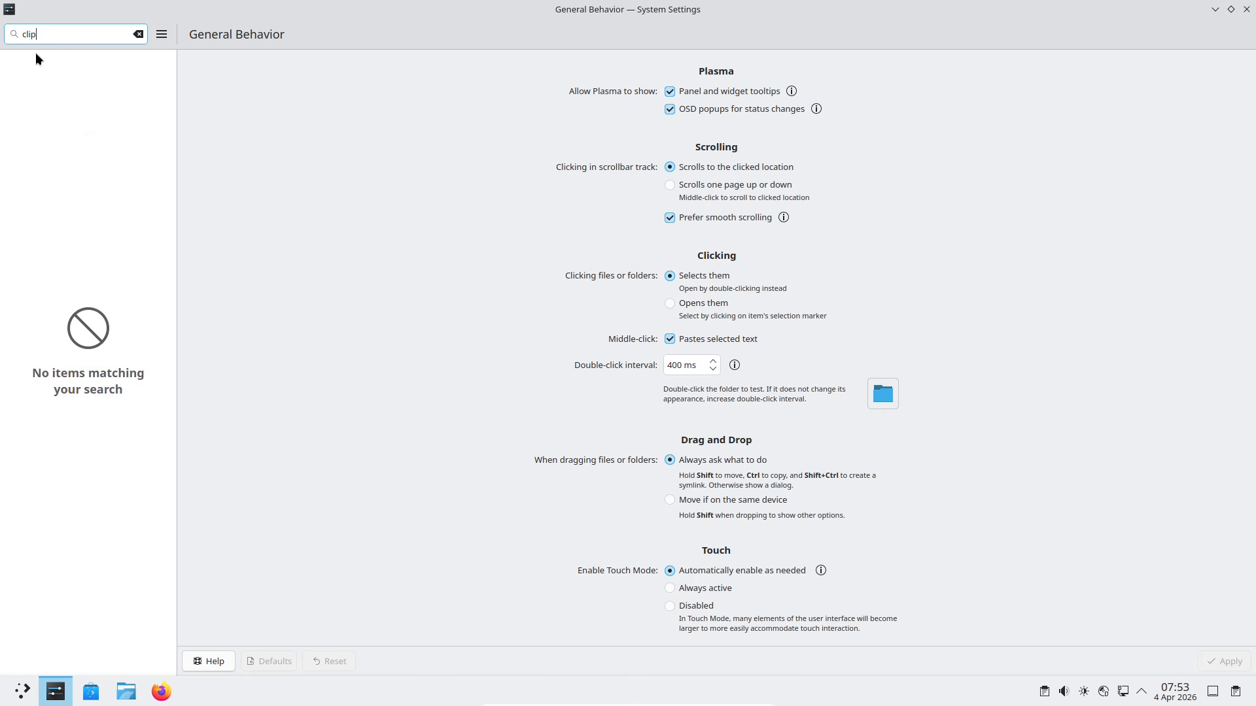
pyautogui.hotkey('ctrl', 'f')
pyautogui.press('BackSpace')
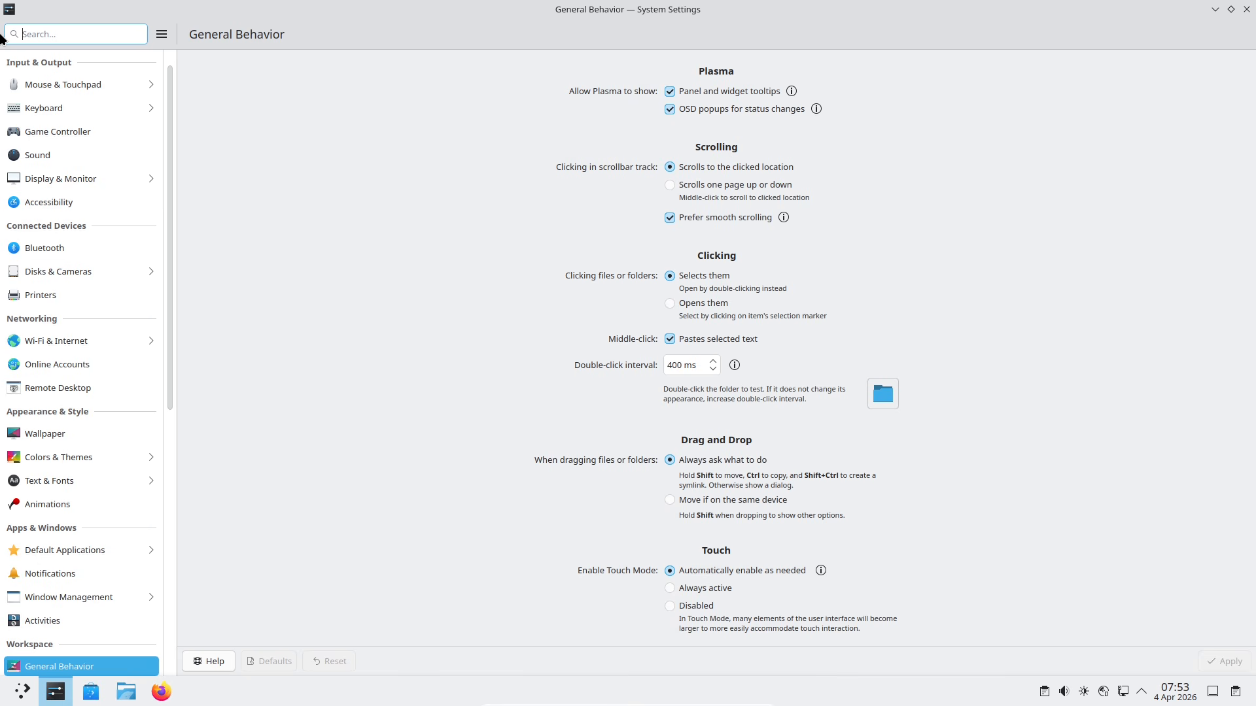
pyautogui.write('general')
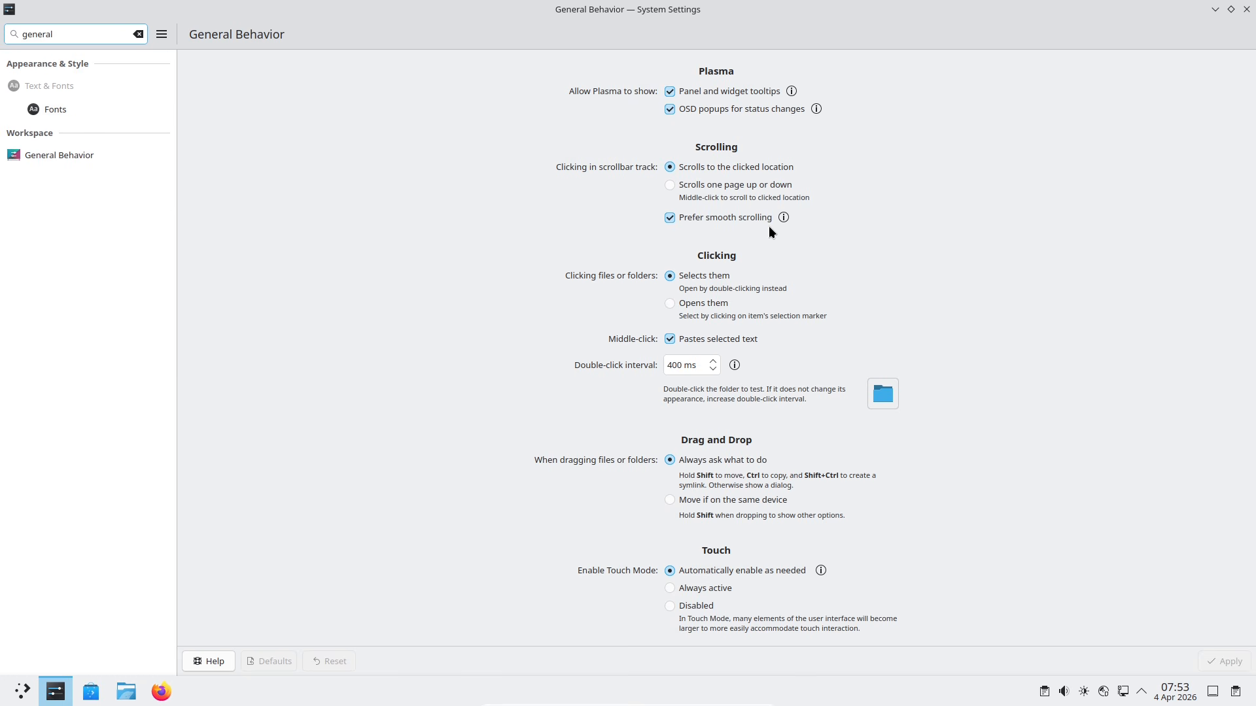
pyautogui.click(1206, 331)
pyautogui.click(138, 34)
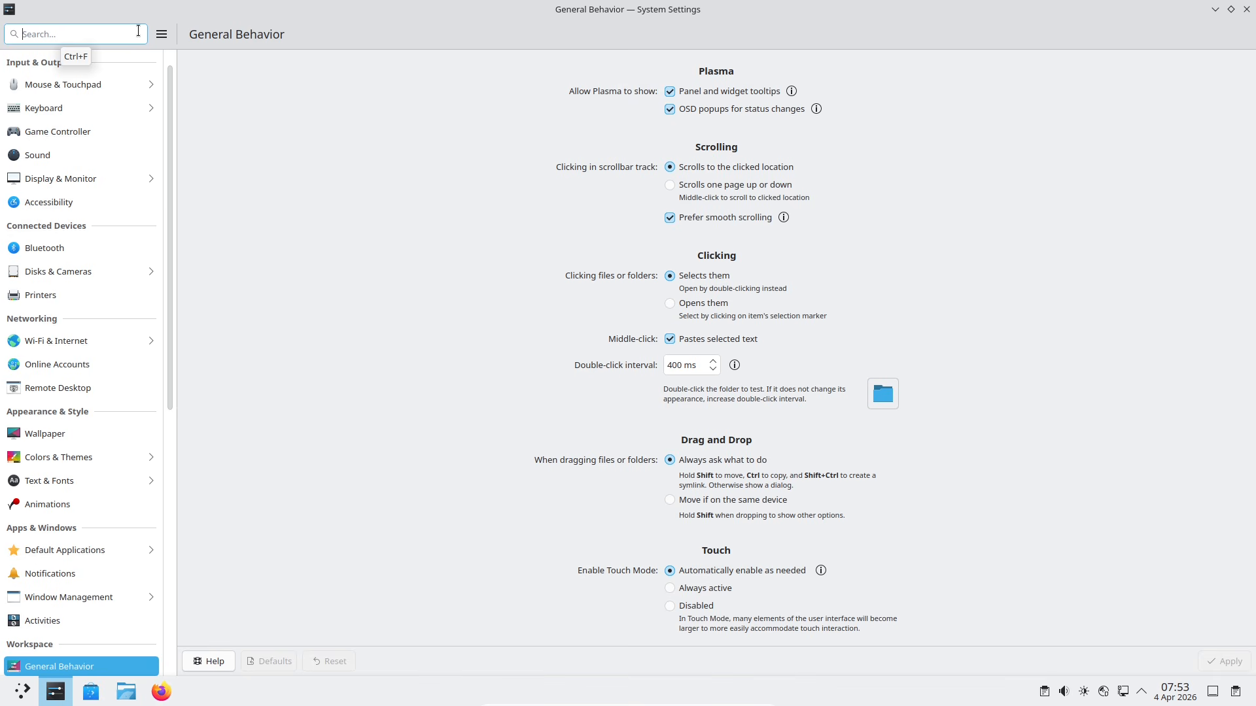
pyautogui.moveTo(162, 245); pyautogui.dragTo(154, 178)
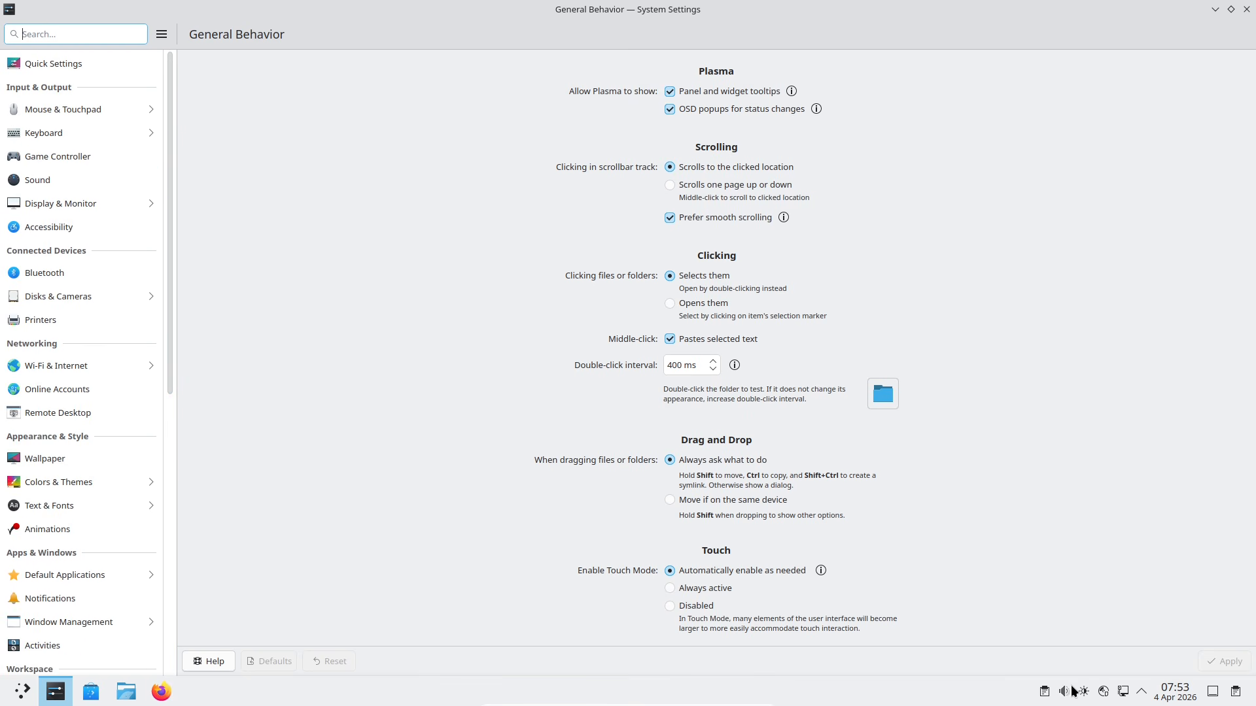
# Step: Pin the clipboard history open, star the entry, and try Starred Only and its QR code
pyautogui.click(1044, 694)
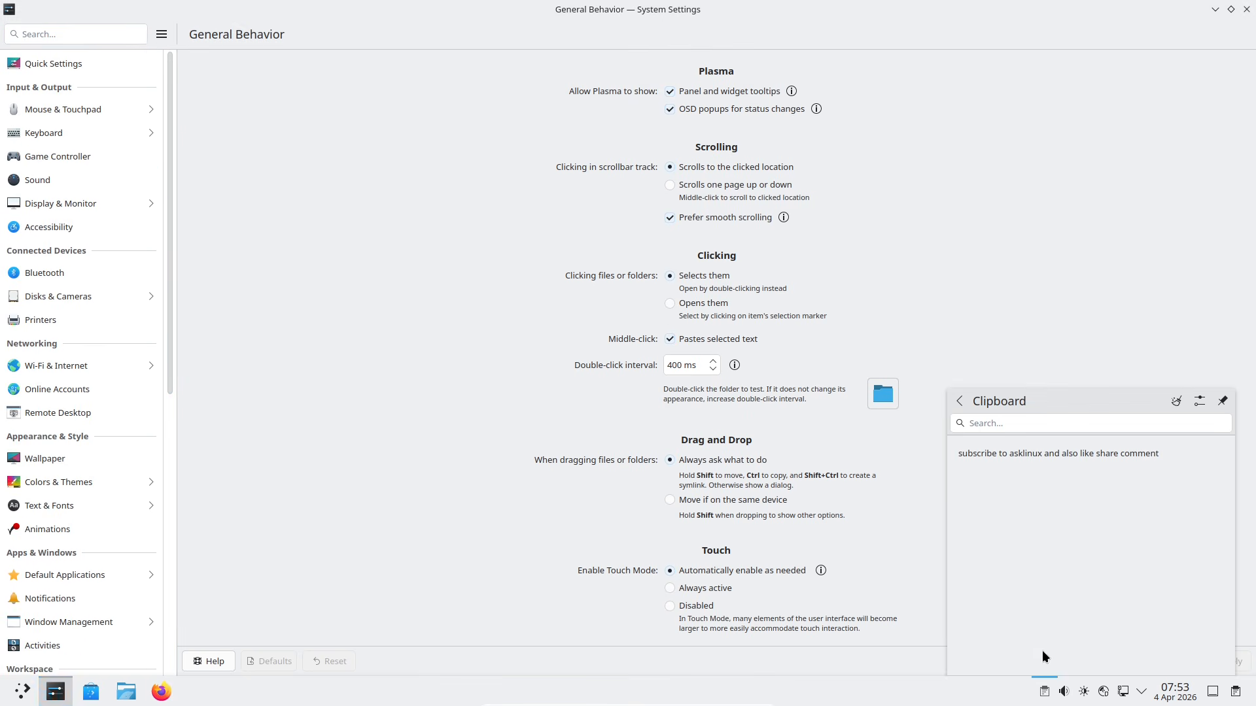
pyautogui.click(1221, 401)
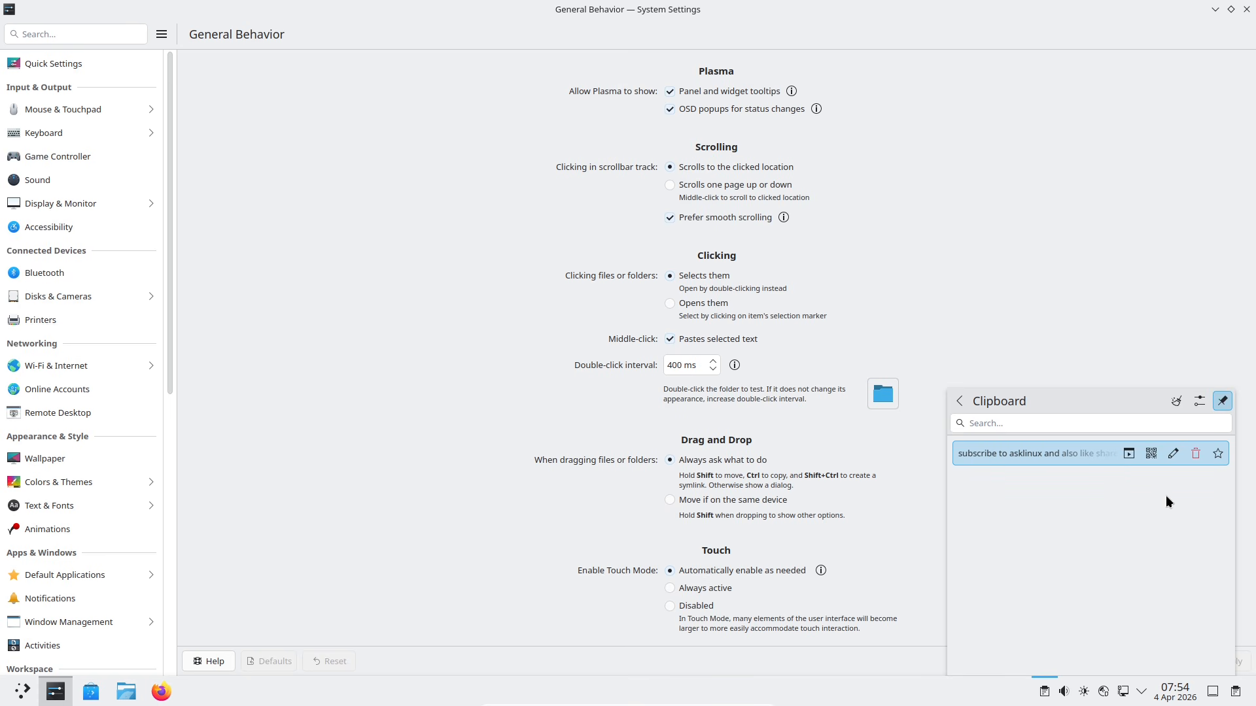
pyautogui.click(1216, 454)
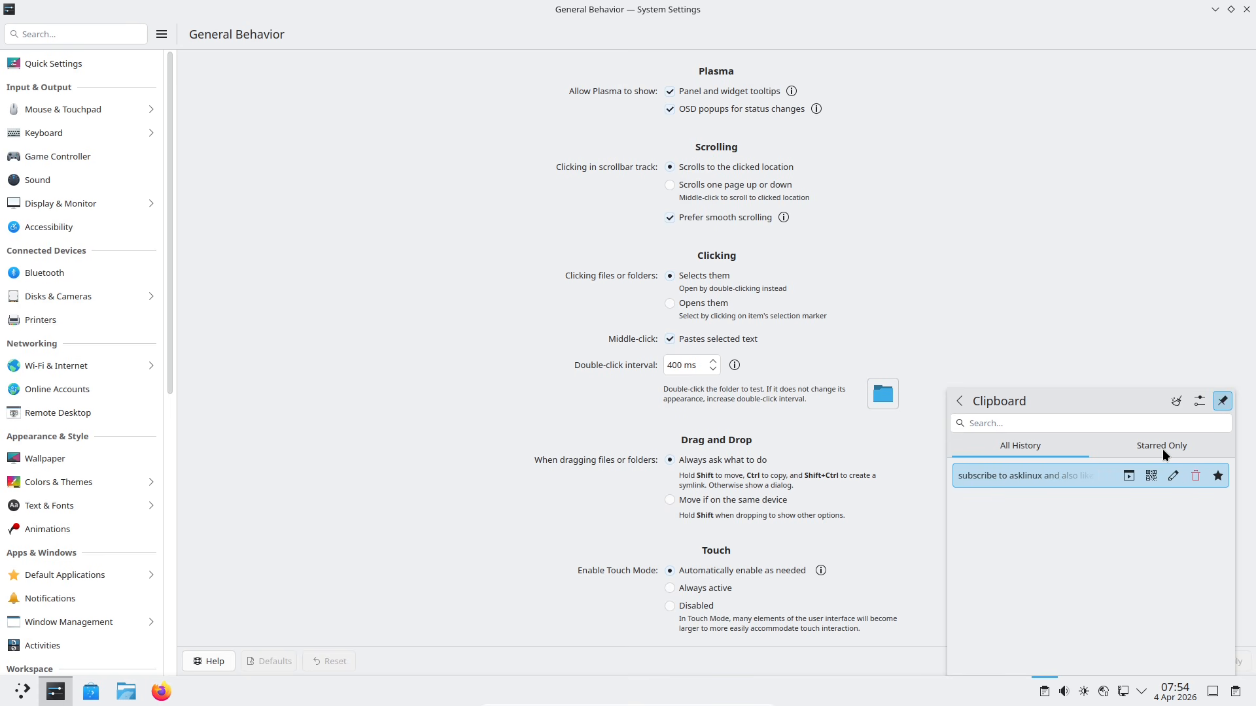
pyautogui.click(1163, 449)
pyautogui.click(1043, 451)
pyautogui.click(1152, 477)
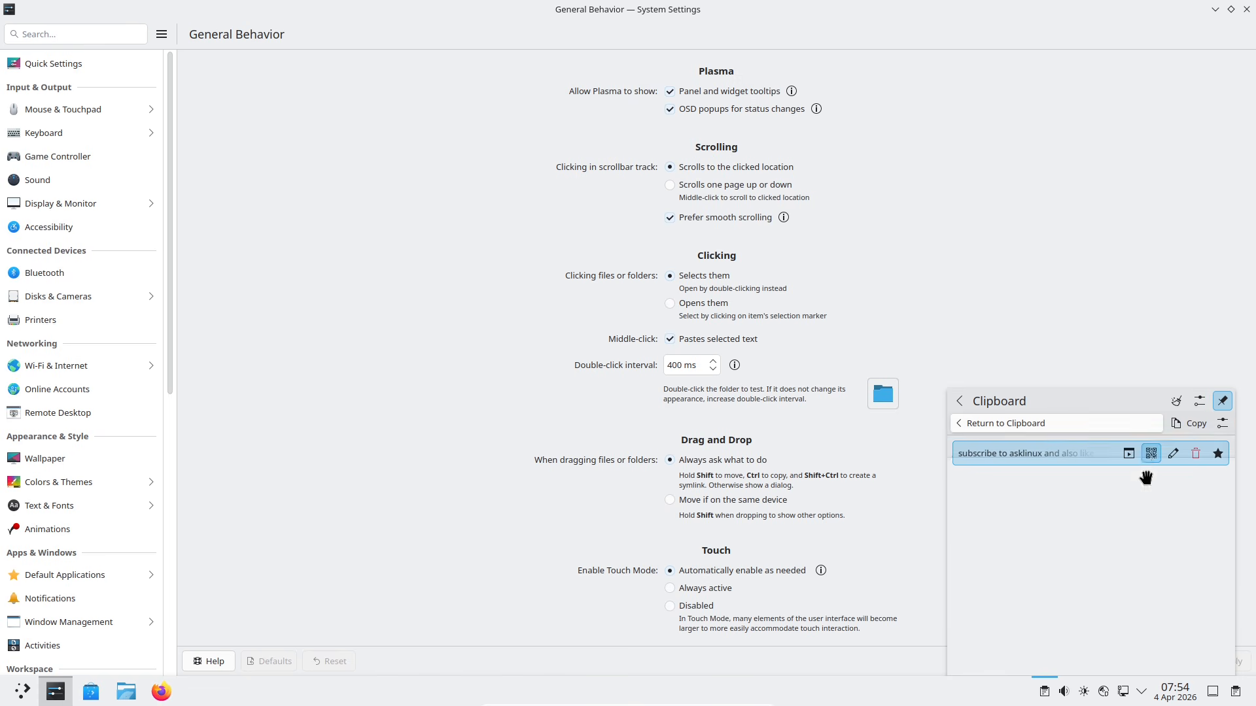
pyautogui.click(957, 423)
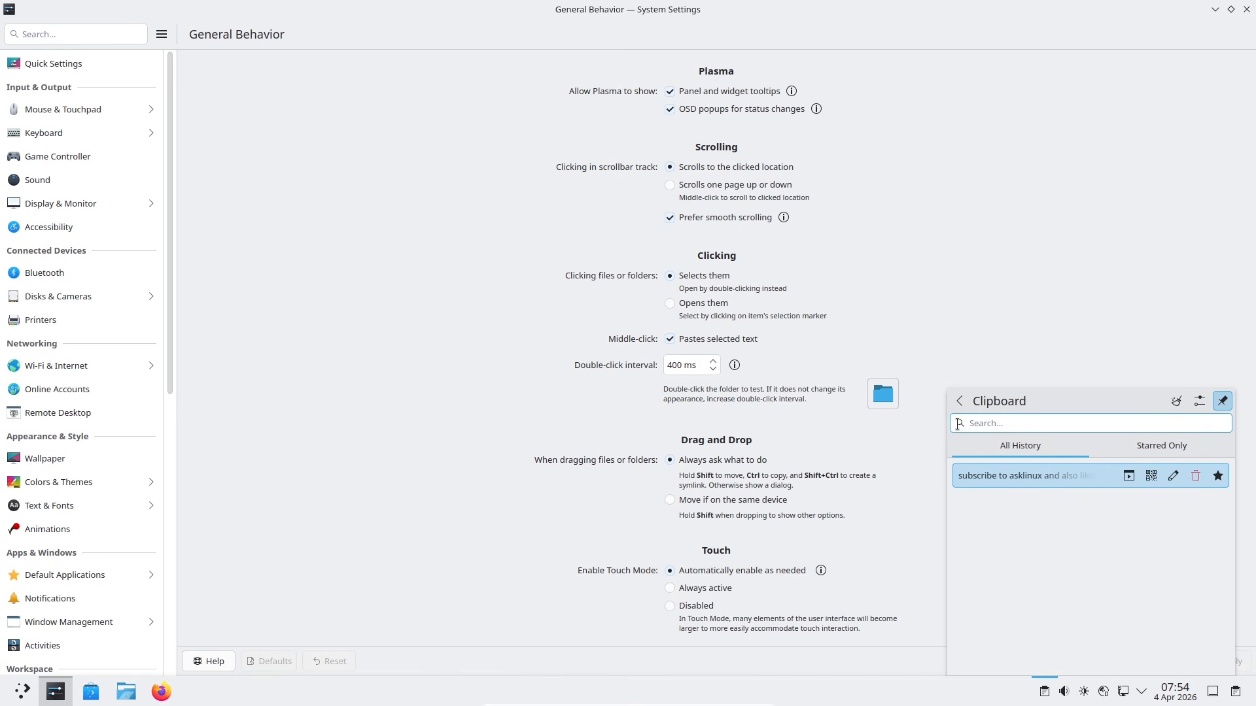
# Step: Try the entry's edit view, return to the tray overview, and close System Settings
pyautogui.click(1164, 482)
pyautogui.press('Escape')
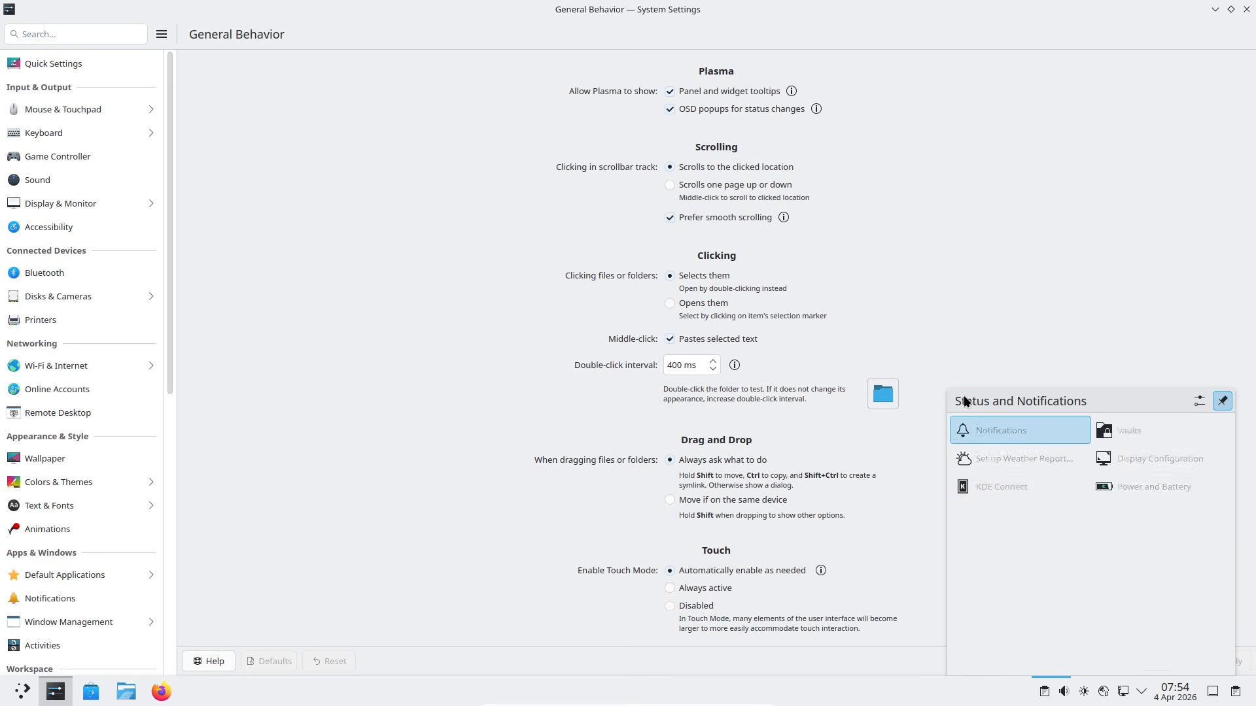
pyautogui.click(1039, 696)
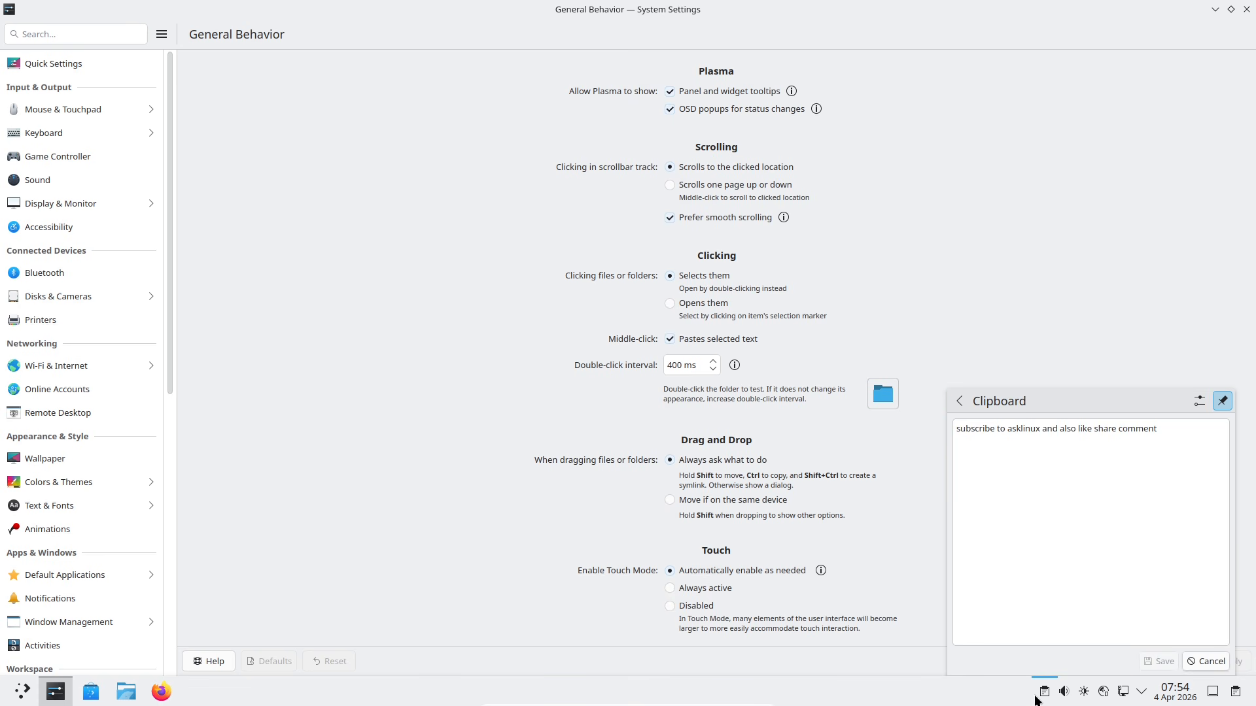
pyautogui.click(1042, 692)
pyautogui.click(1043, 692)
pyautogui.click(961, 401)
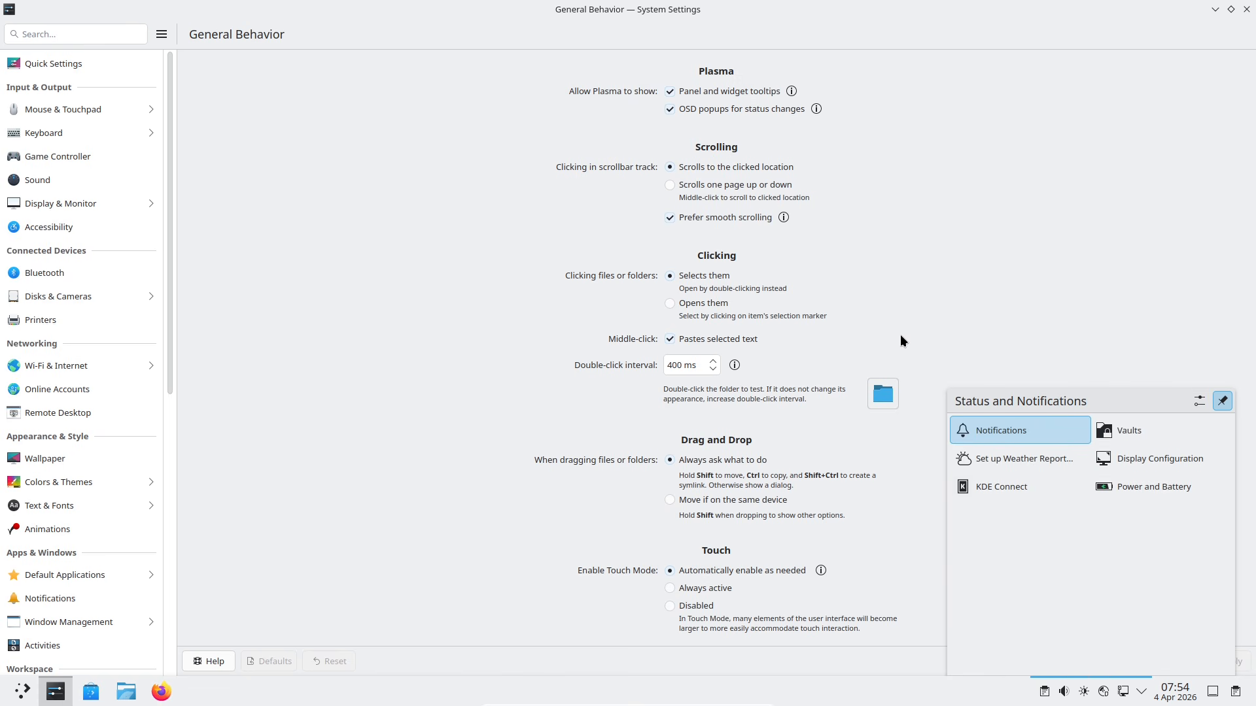
pyautogui.click(916, 313)
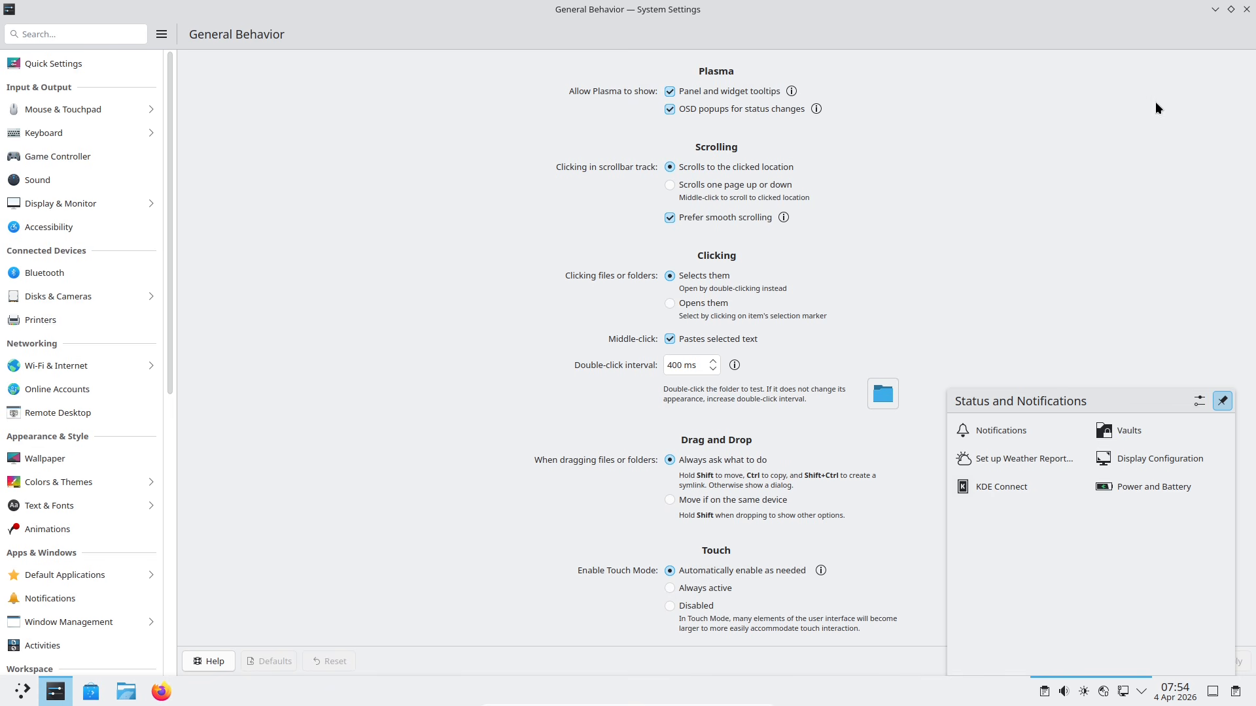
pyautogui.click(1246, 9)
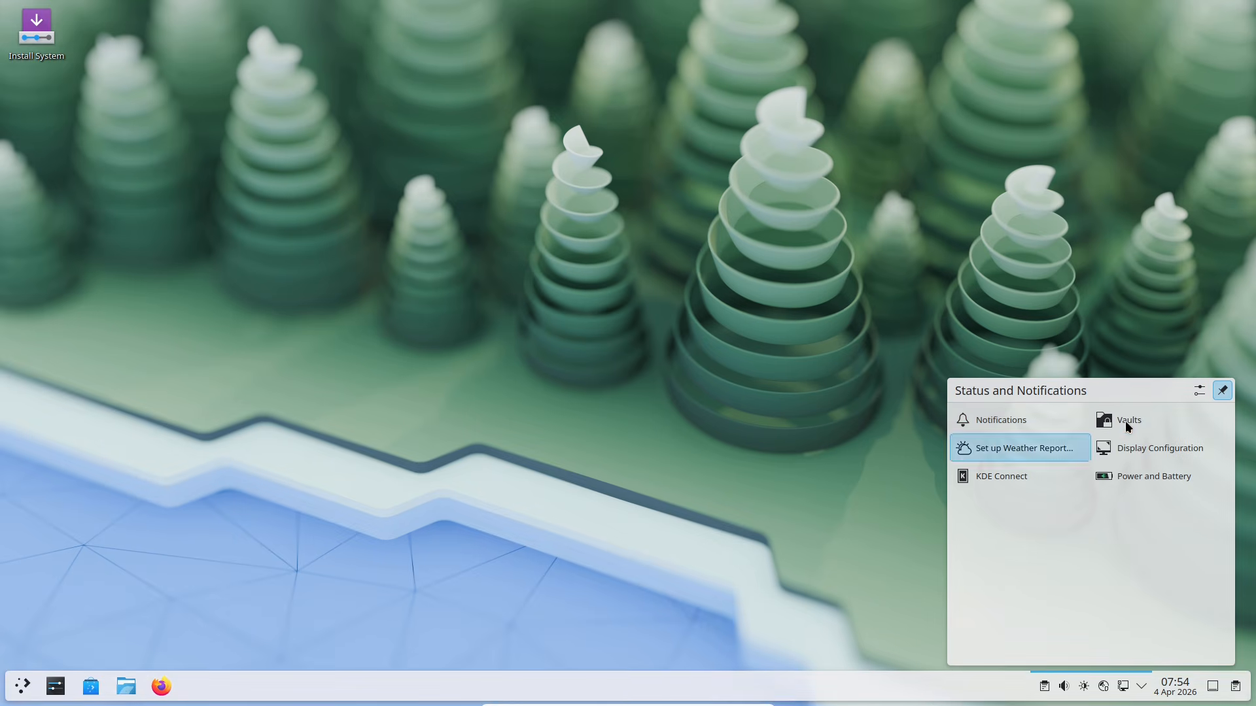
# Step: Unpin and close the Status and Notifications panel, then open KRunner and type 'clip'
pyautogui.click(1221, 390)
pyautogui.click(685, 309)
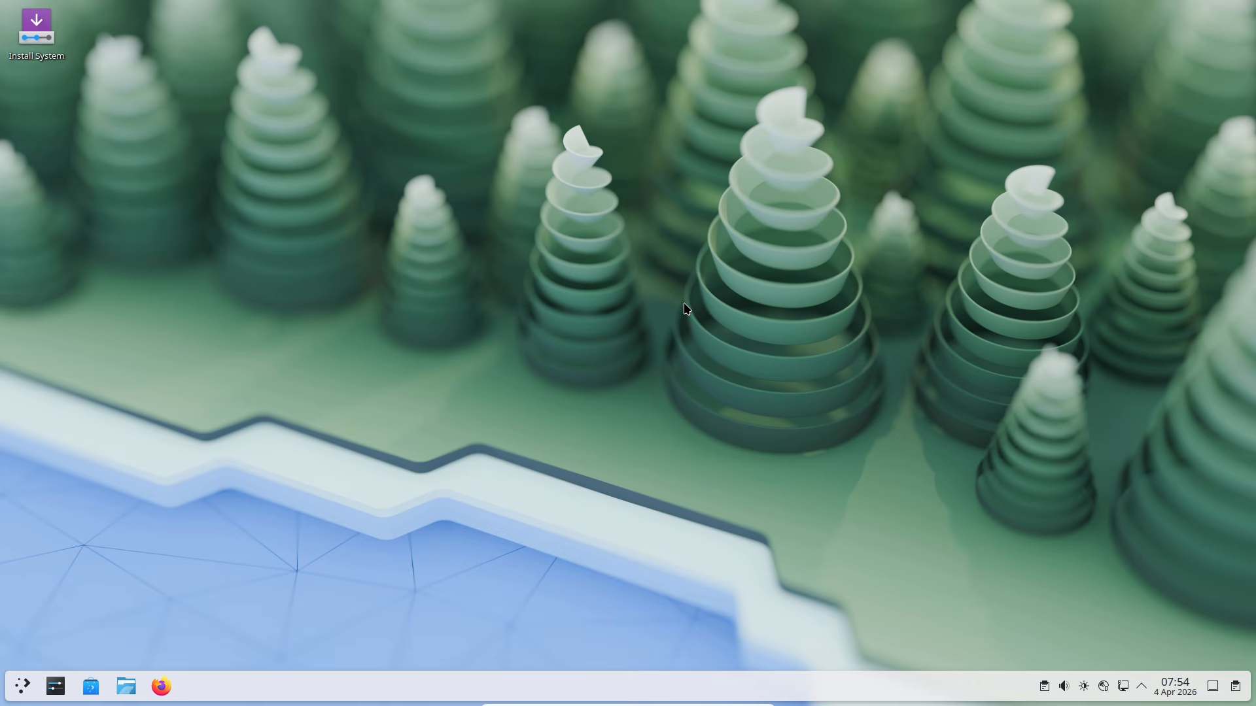
pyautogui.hotkey('alt', 'space')
pyautogui.write('clip')
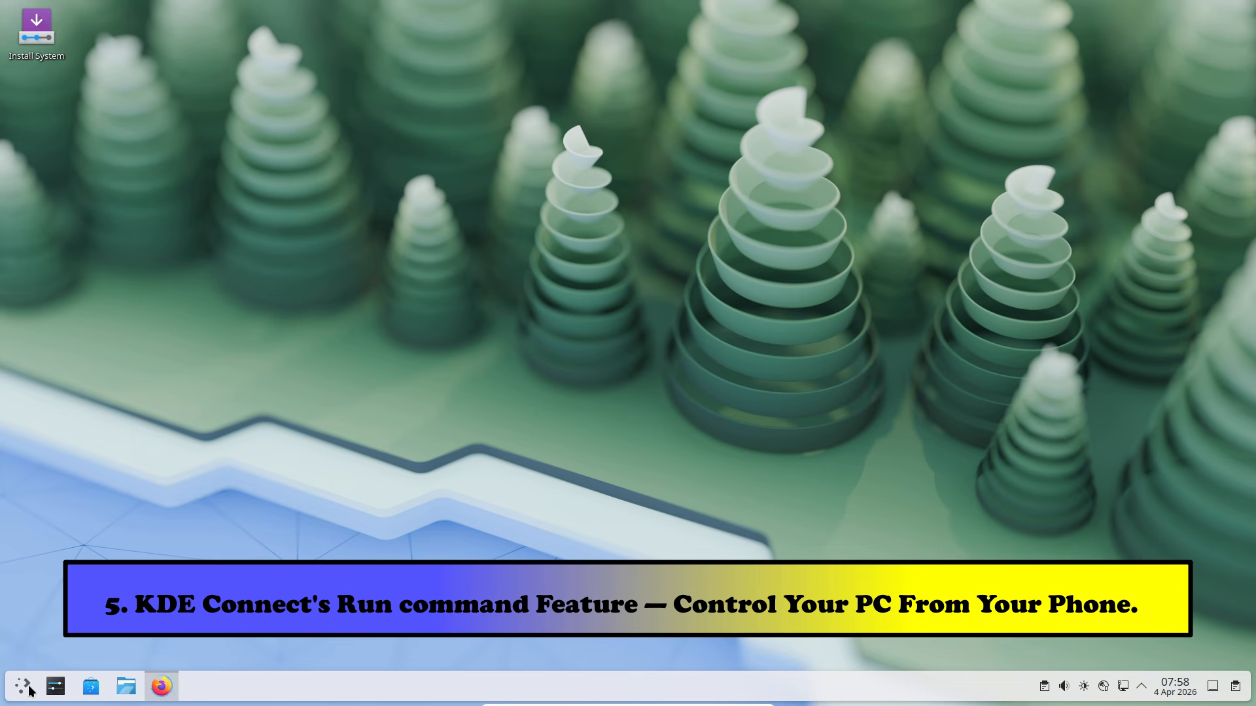
# Step: Launch Firefox from the Kickoff launcher's favourites
pyautogui.click(23, 686)
pyautogui.moveTo(224, 370); pyautogui.dragTo(714, 299)
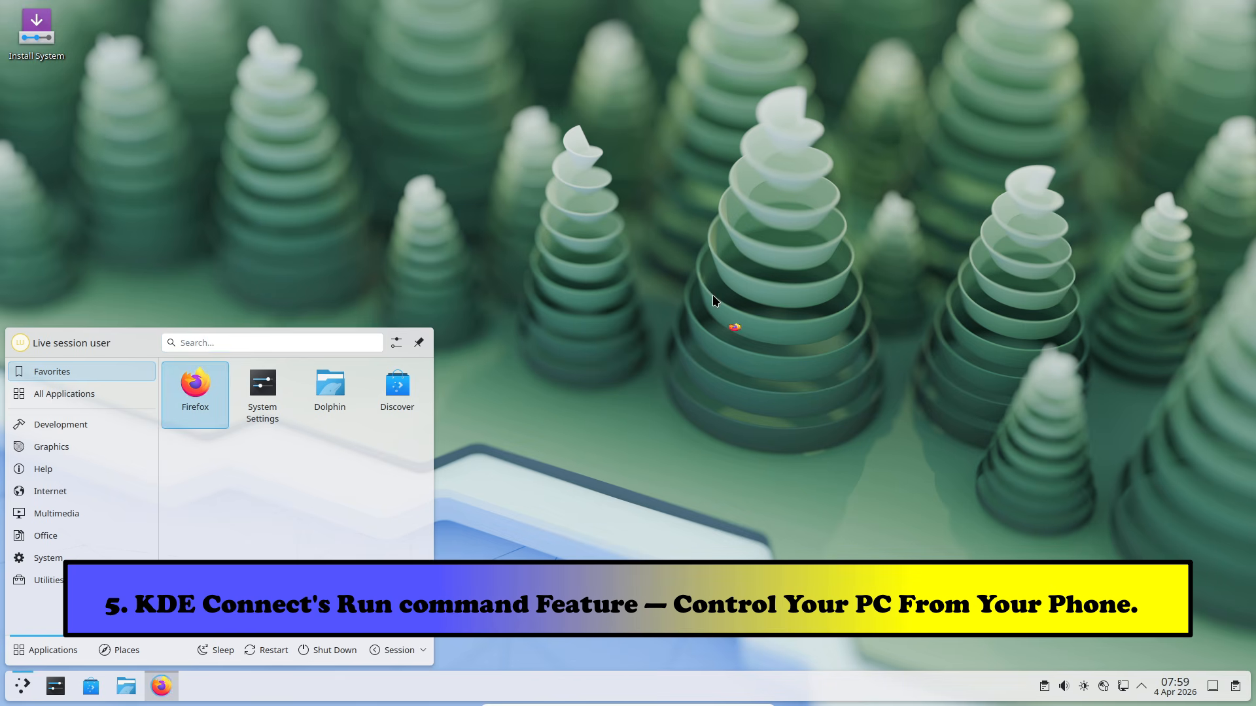
pyautogui.click(713, 295)
# Step: Search KRunner for 'kde', launch KDE Connect, and close Firefox's Privacy Notice tab
pyautogui.hotkey('alt', 'space')
pyautogui.write('k')
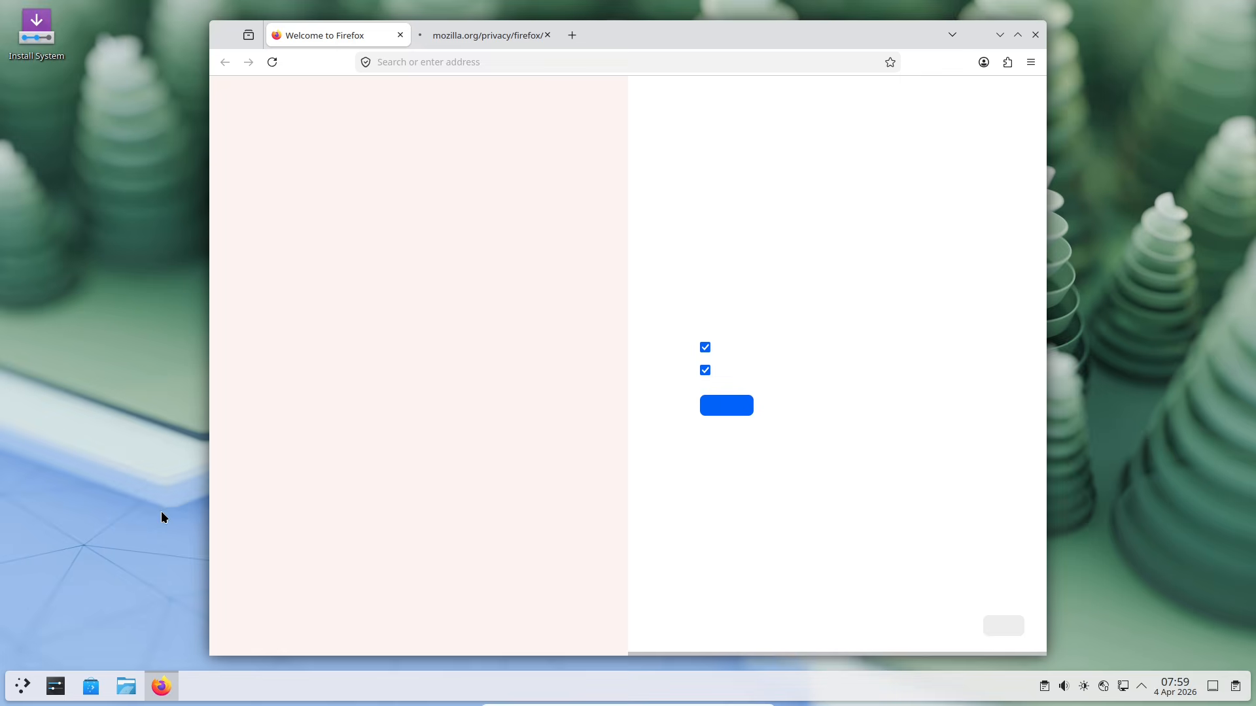
pyautogui.hotkey('alt', 'space')
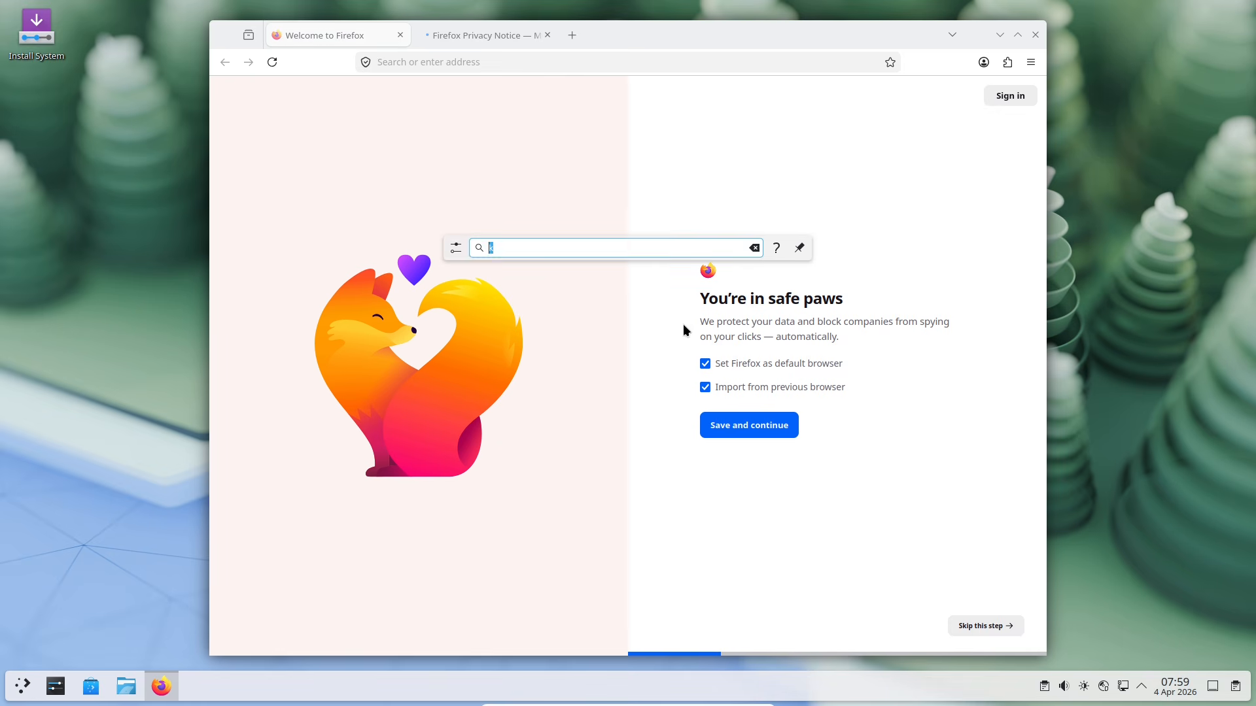
pyautogui.write('de')
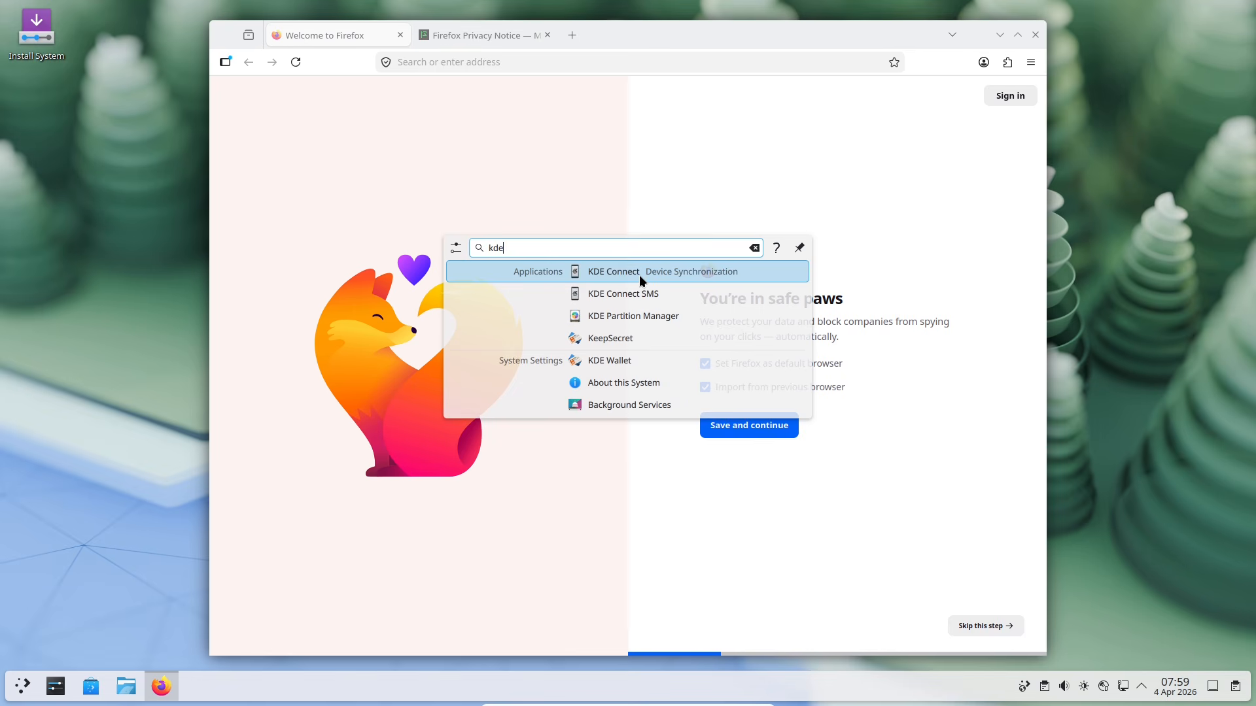
pyautogui.click(639, 276)
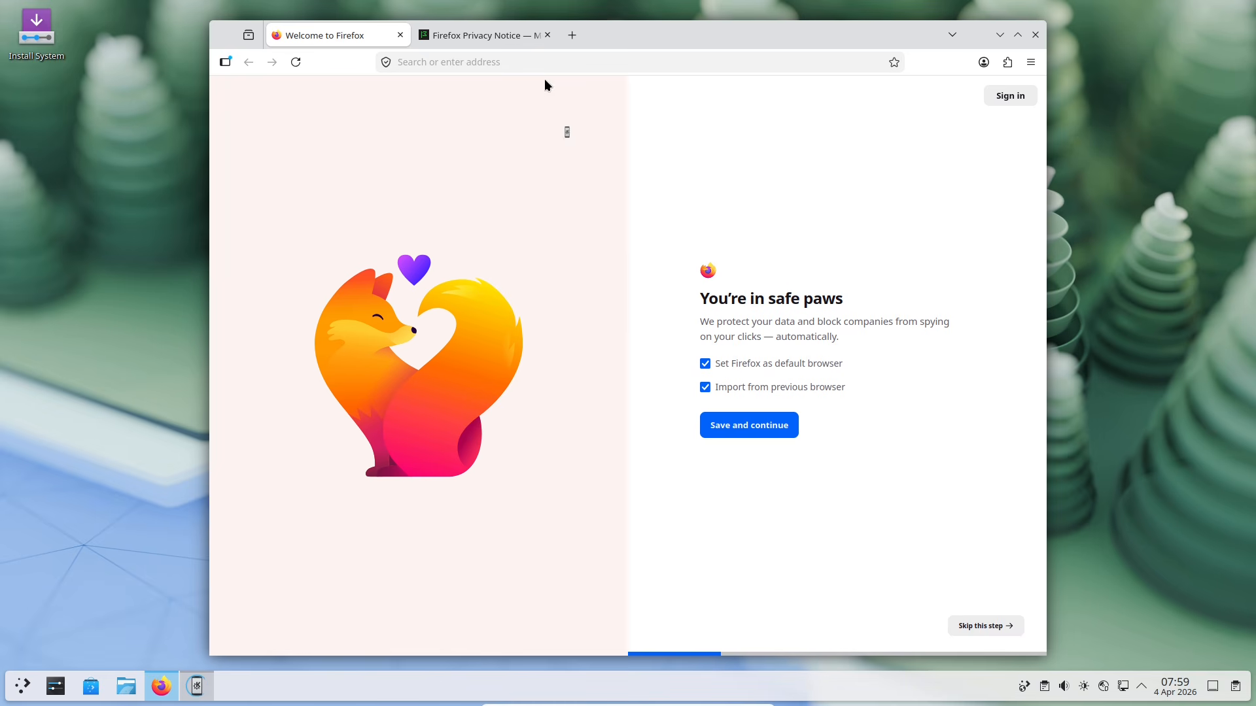
pyautogui.click(548, 35)
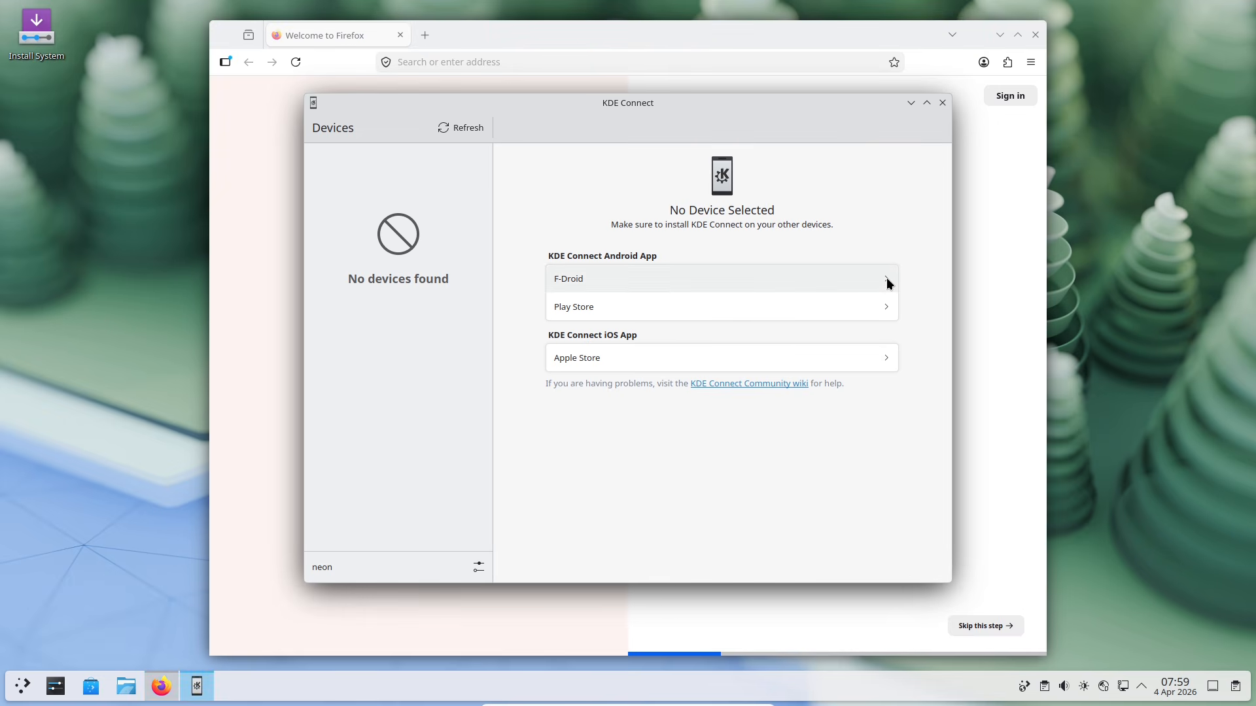
# Step: Open KDE Connect's F-Droid, Play Store and App Store pages from its links
pyautogui.click(886, 277)
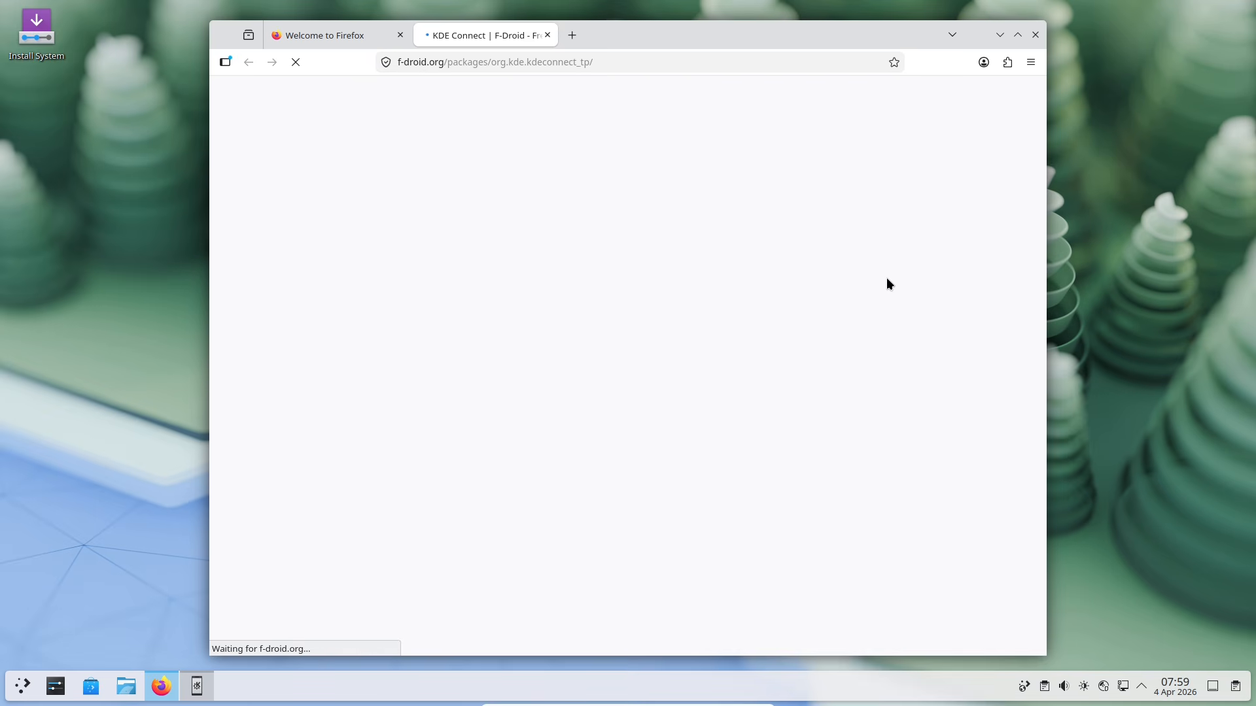
pyautogui.click(191, 677)
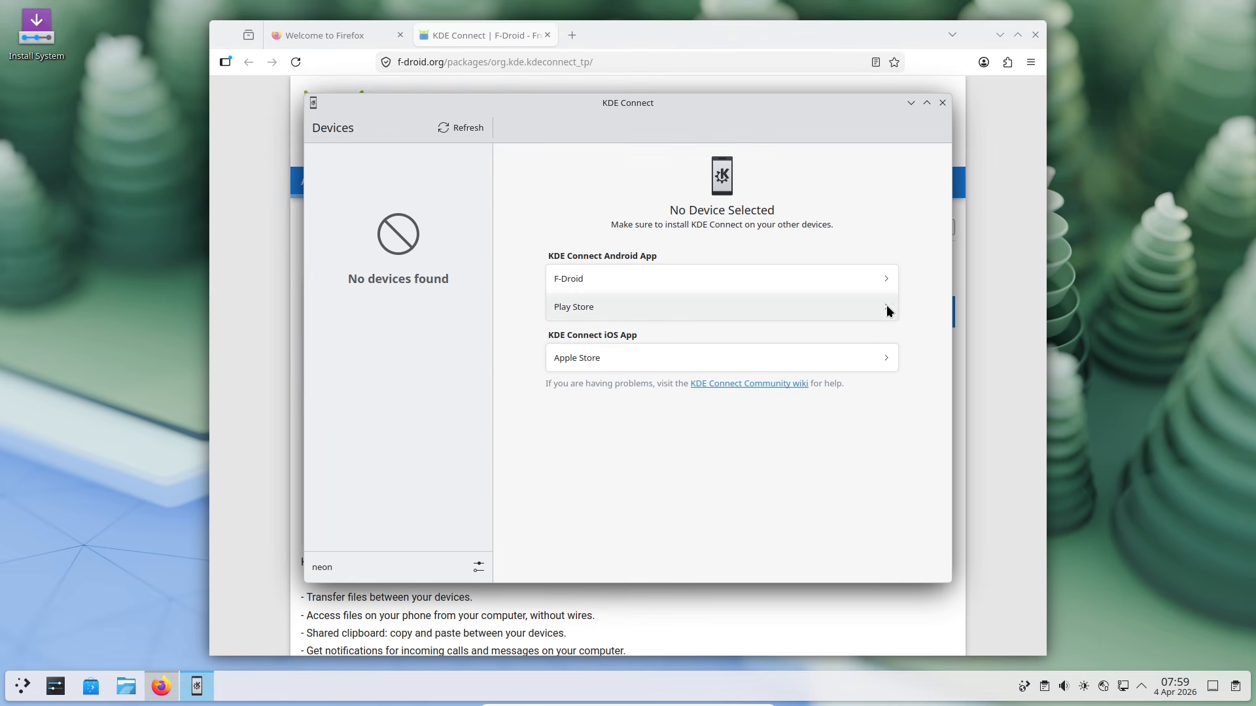
pyautogui.click(888, 308)
pyautogui.click(208, 688)
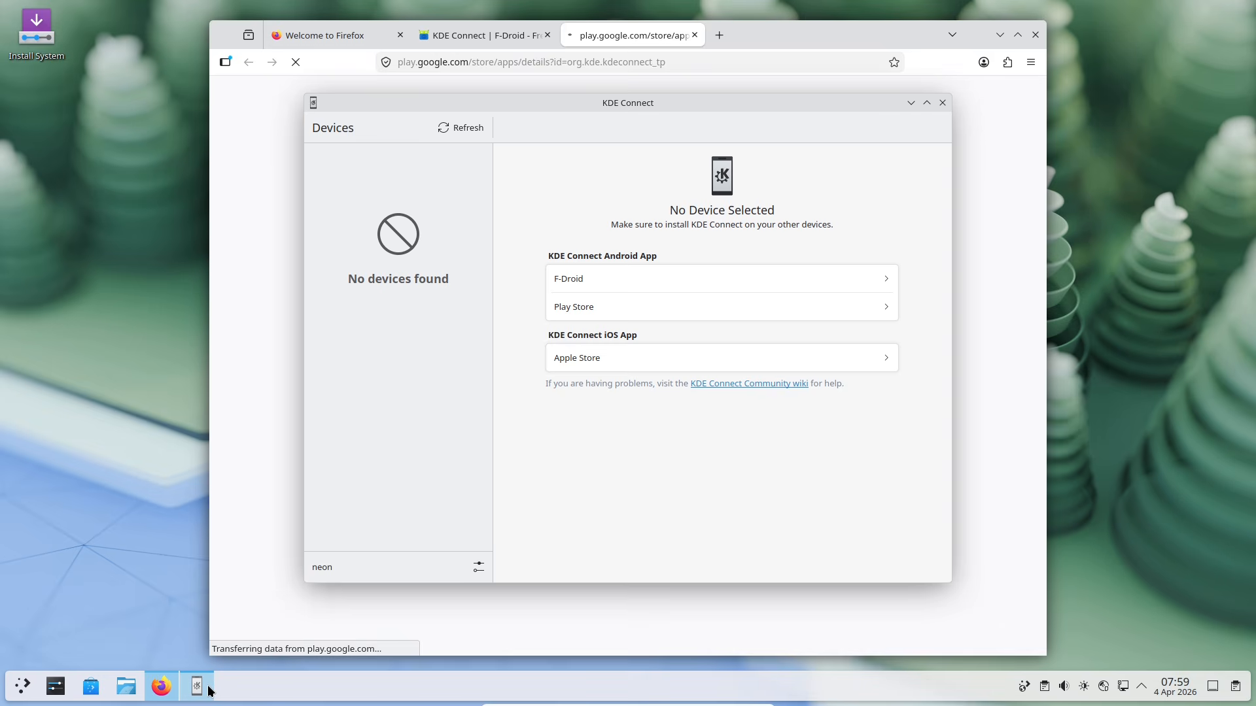
pyautogui.click(883, 362)
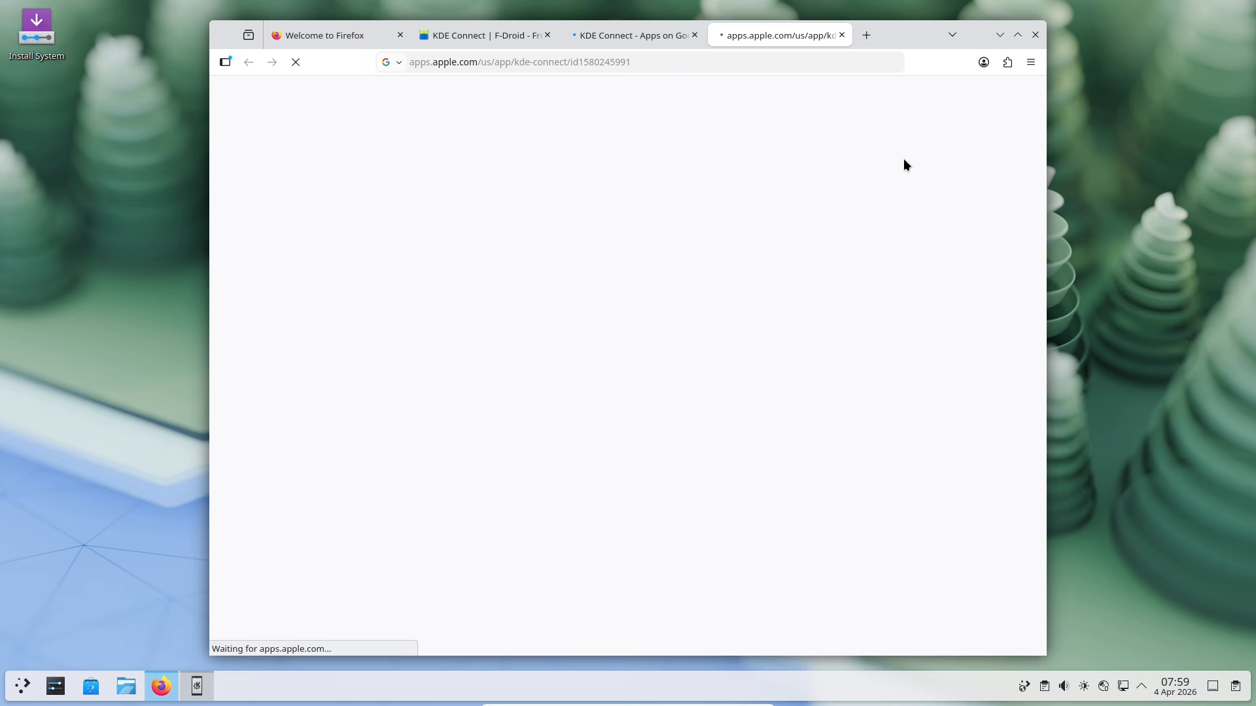
# Step: Close Firefox's Welcome tab, maximise the window, and switch between store tabs, ending on Google Play
pyautogui.click(401, 35)
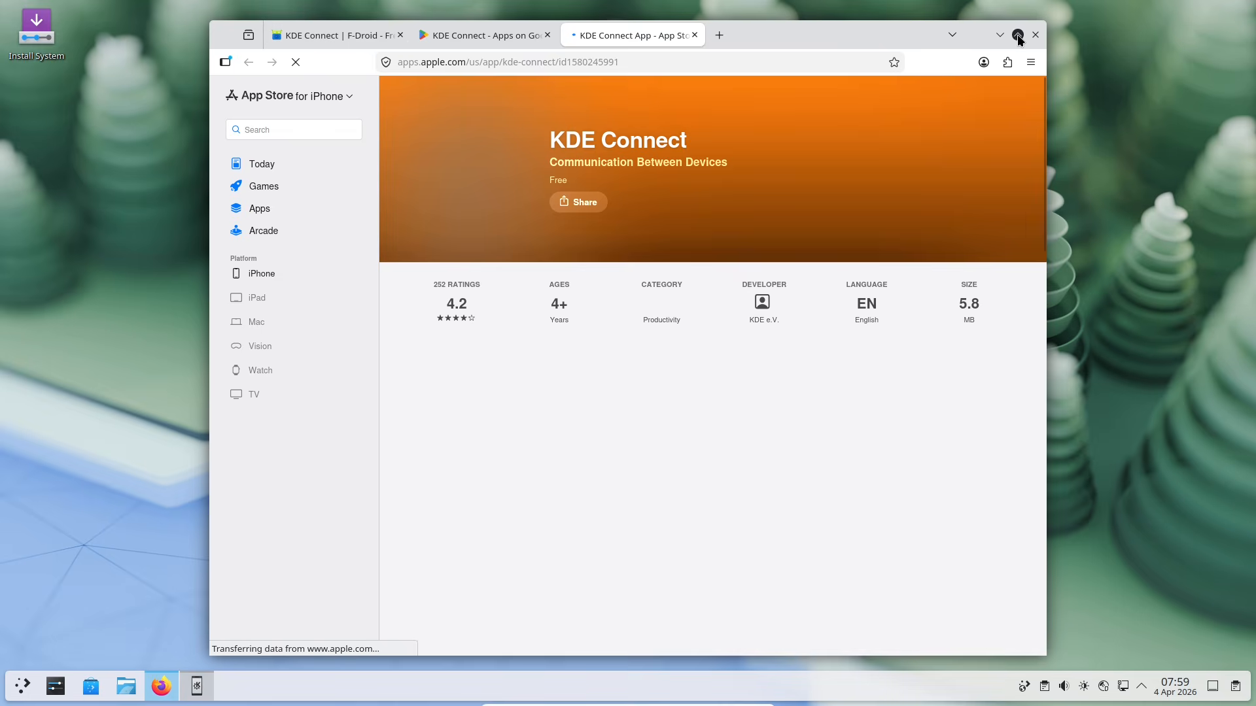
pyautogui.click(1017, 36)
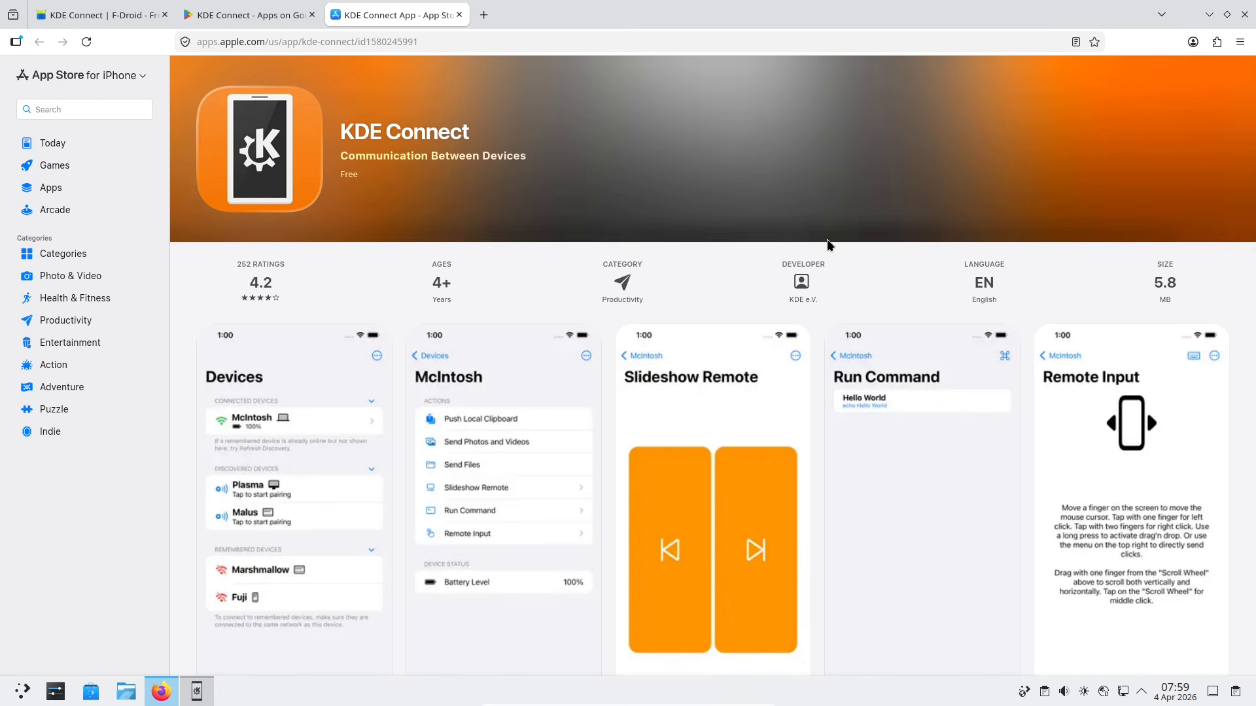
pyautogui.click(255, 13)
pyautogui.click(364, 16)
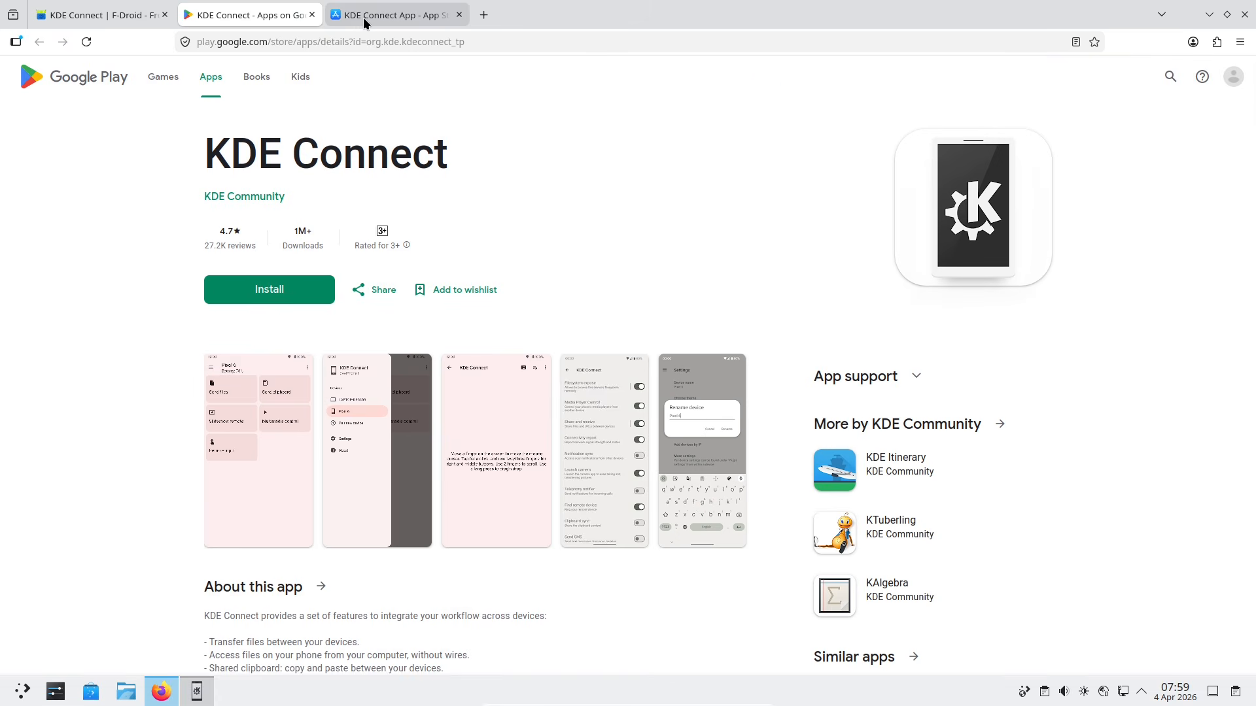
pyautogui.click(264, 18)
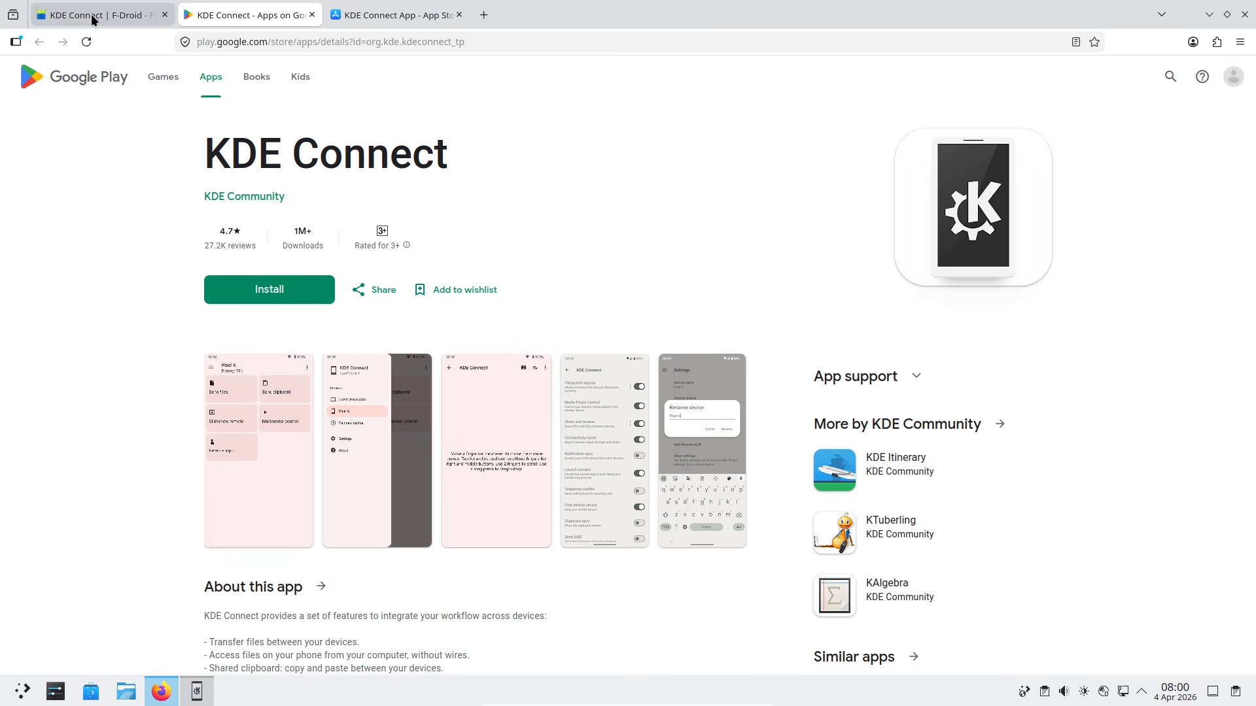
pyautogui.click(92, 16)
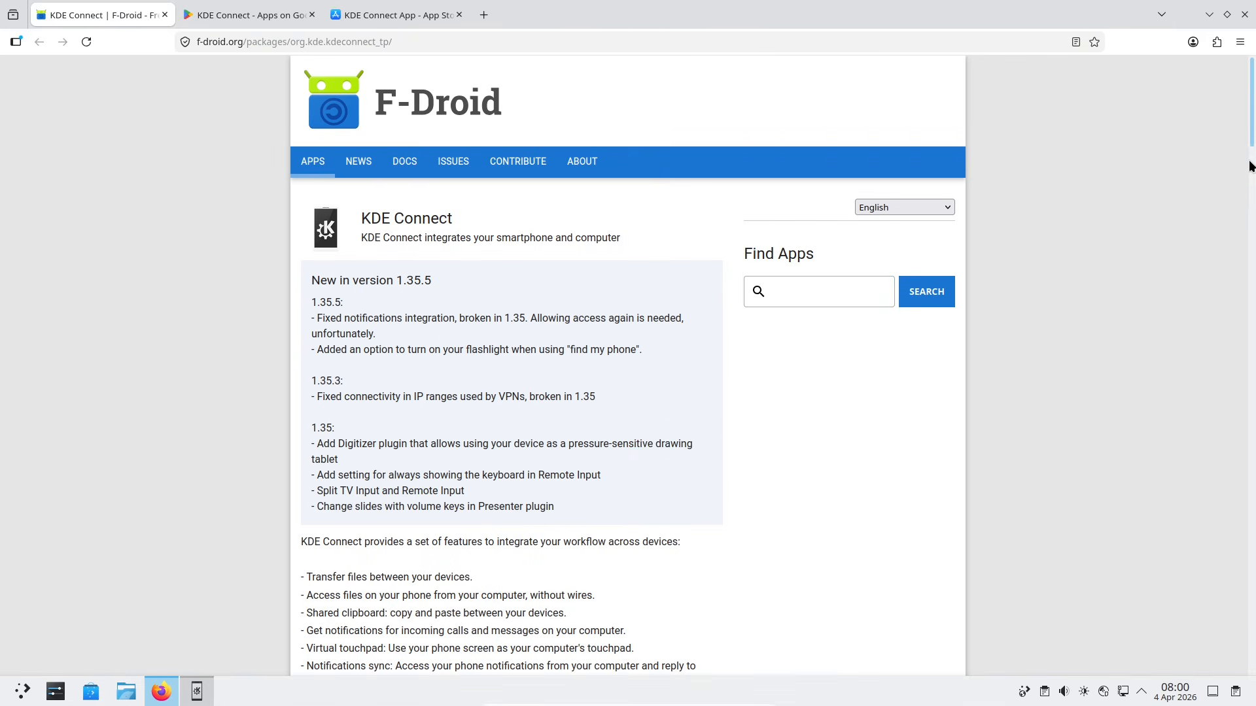
pyautogui.moveTo(1248, 140); pyautogui.dragTo(1236, 89)
pyautogui.click(228, 13)
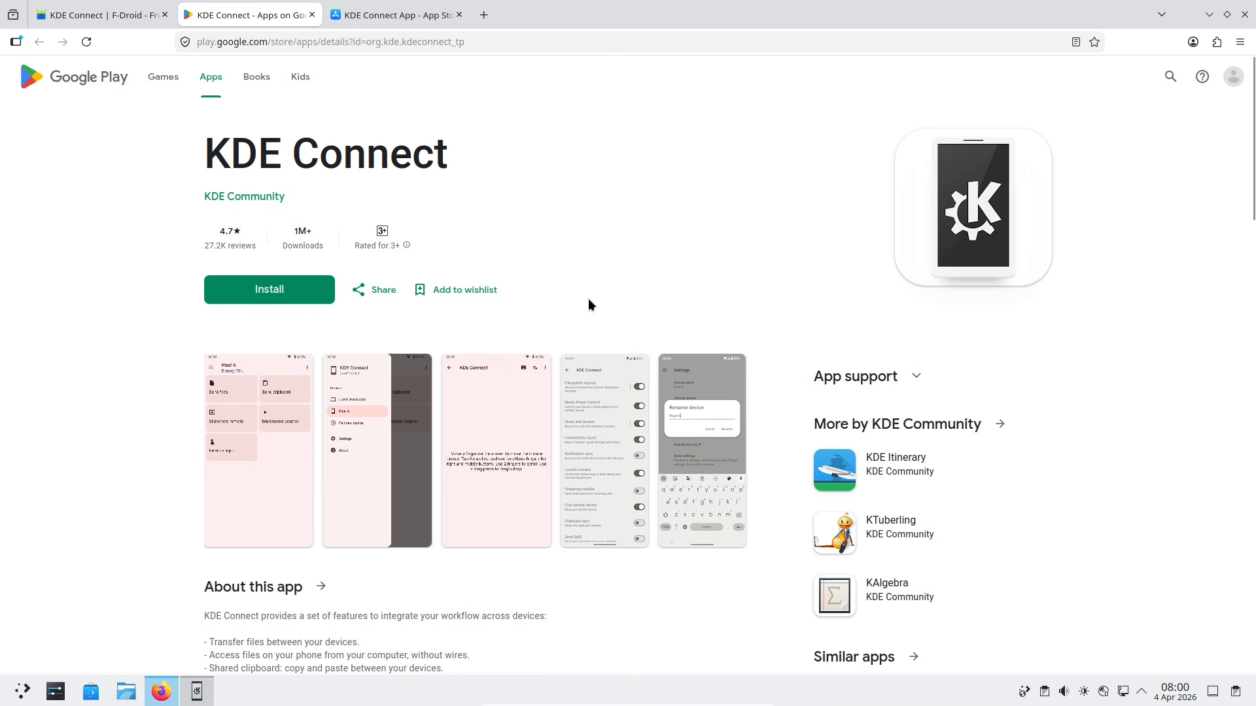
# Step: Page through the Google Play screenshots to the rename-device image, then close the viewer
pyautogui.click(260, 439)
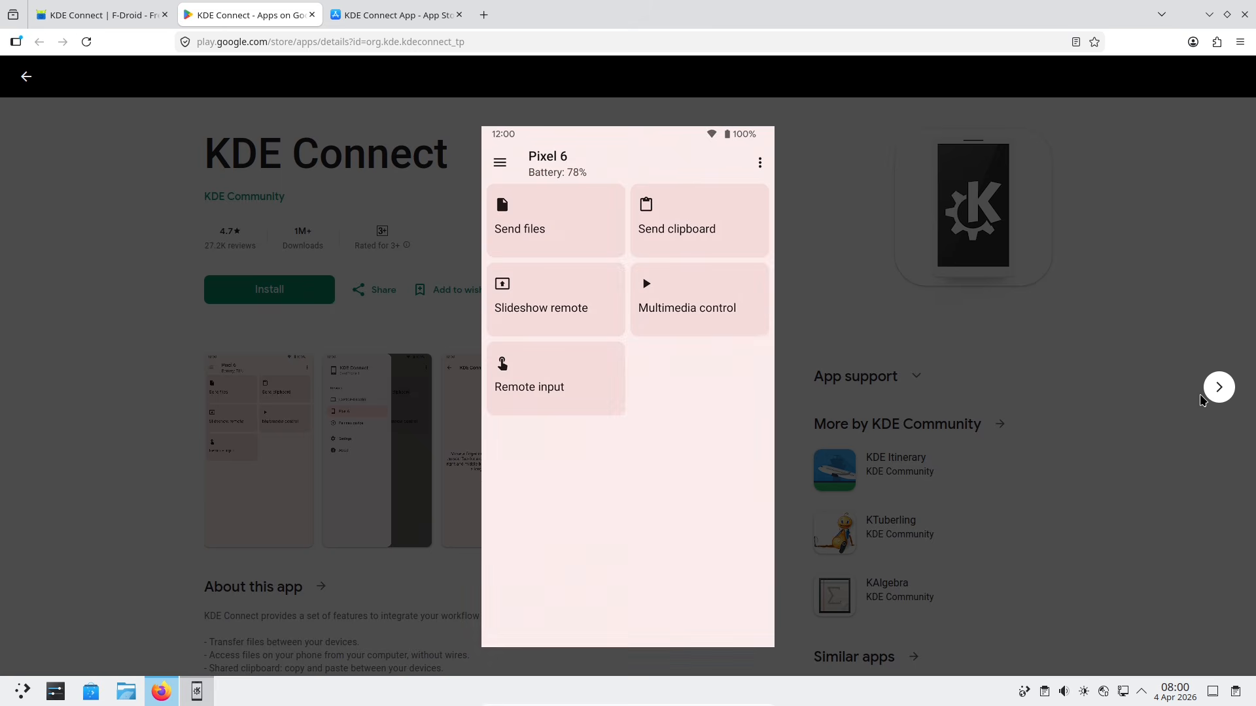
pyautogui.click(1218, 388)
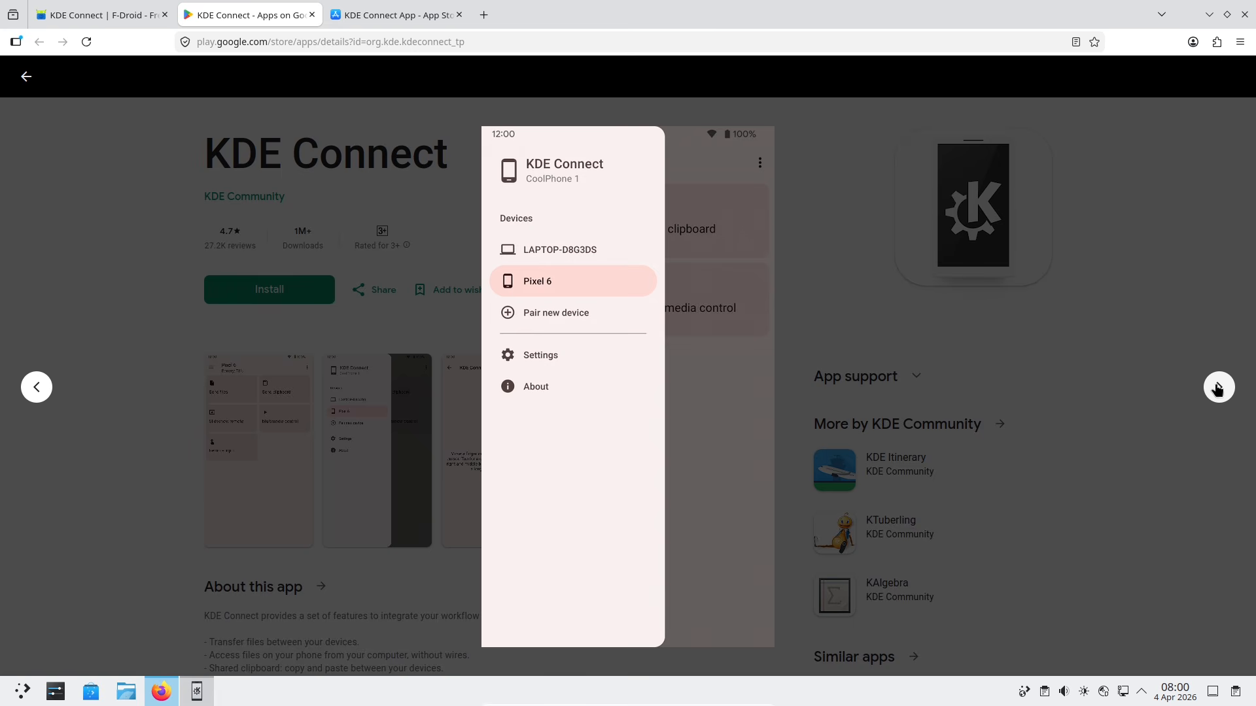
pyautogui.click(1218, 388)
pyautogui.click(1218, 388)
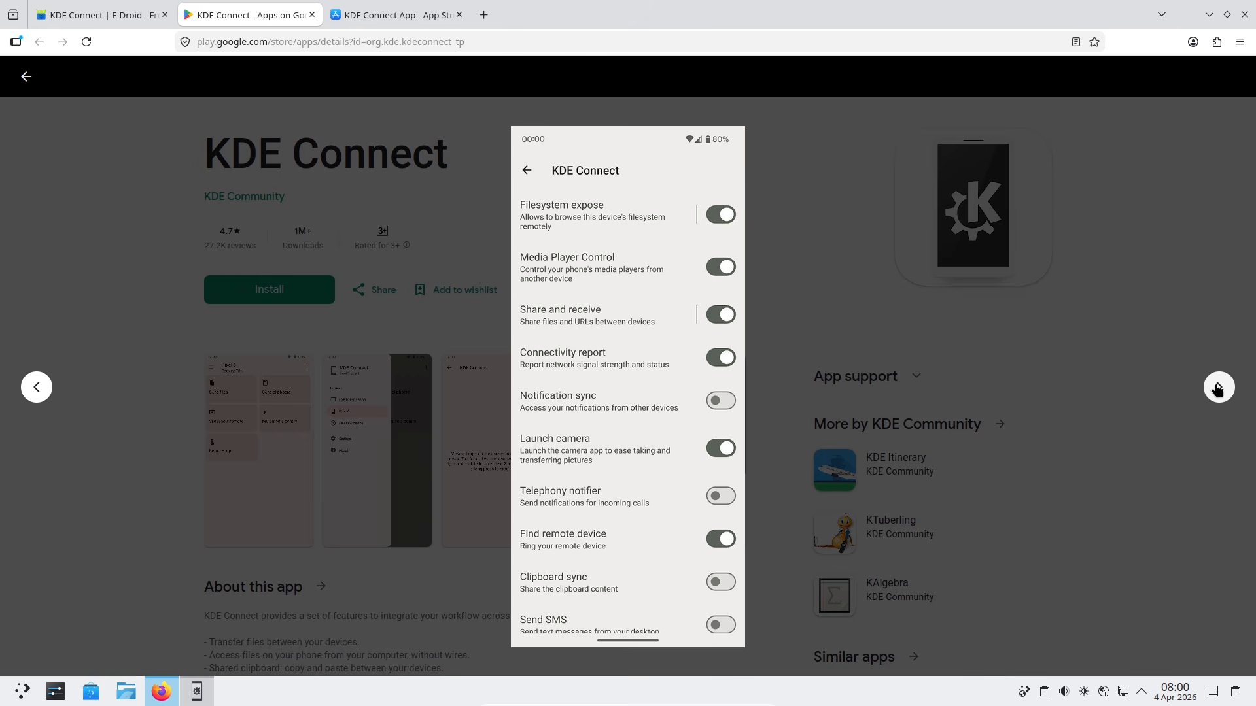
pyautogui.click(1210, 383)
pyautogui.click(1138, 311)
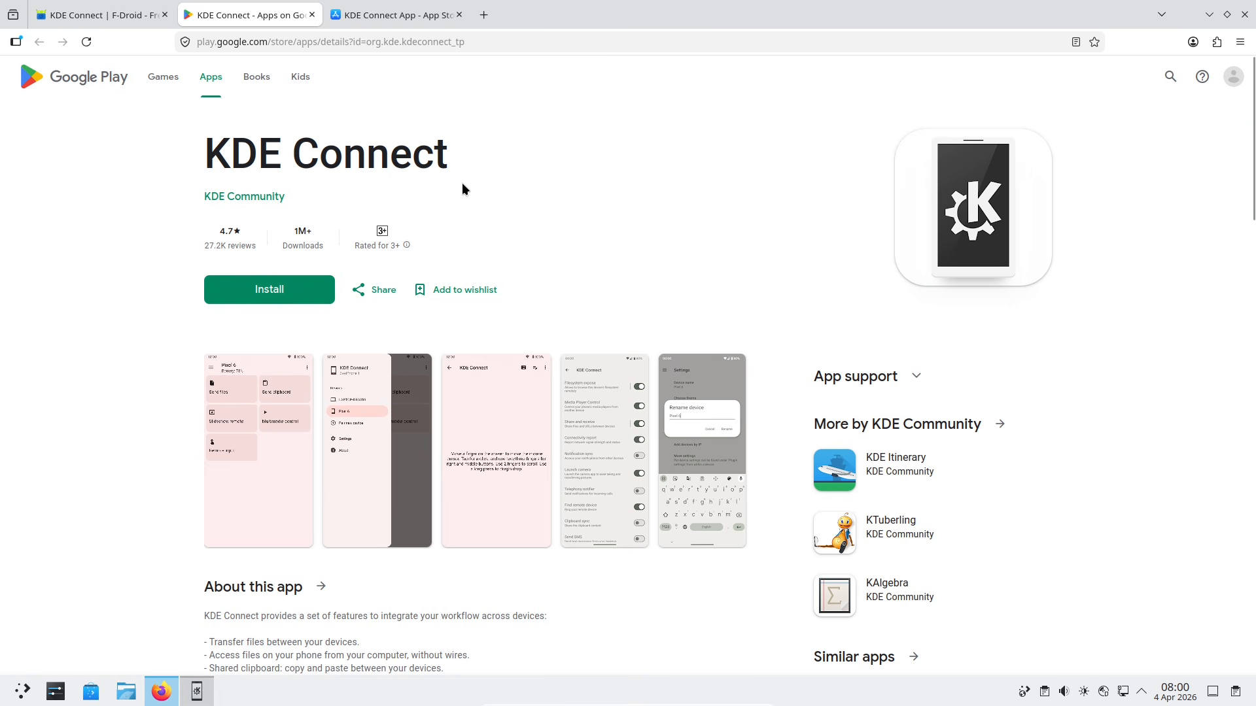
# Step: Browse the App Store and F-Droid pages, then close the Firefox window
pyautogui.click(371, 22)
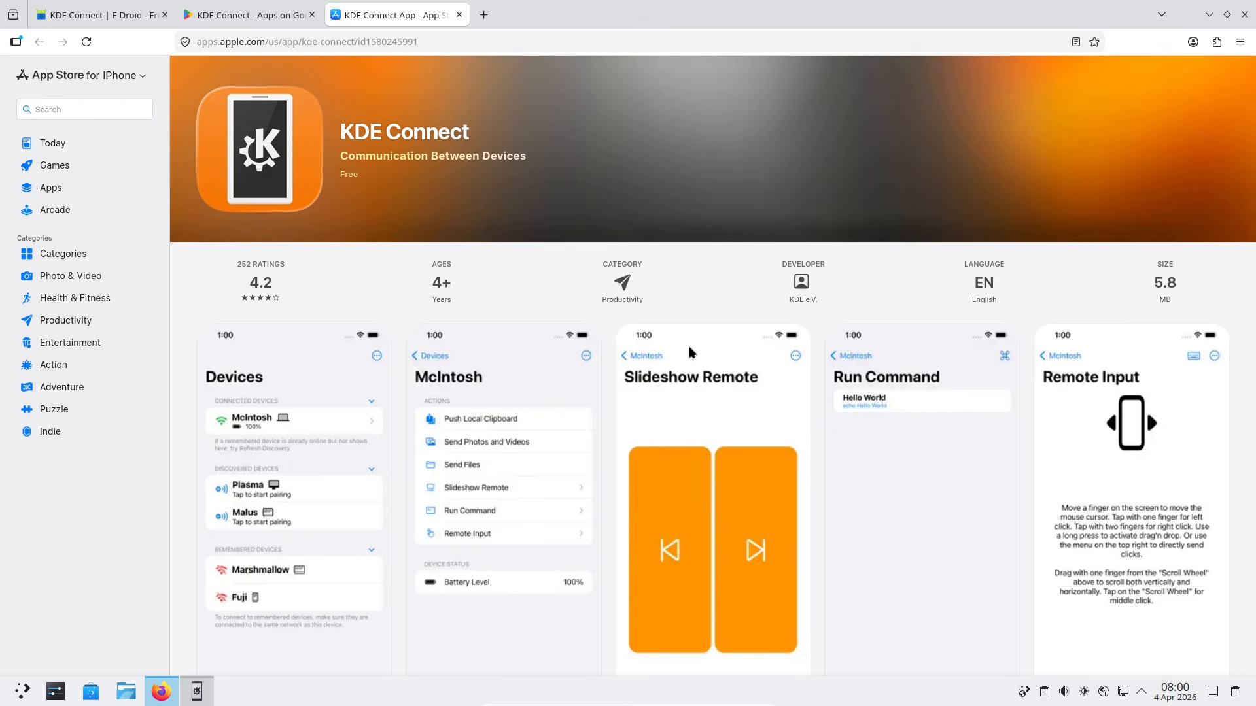
pyautogui.click(1243, 545)
pyautogui.scroll(-2, 905, 555)
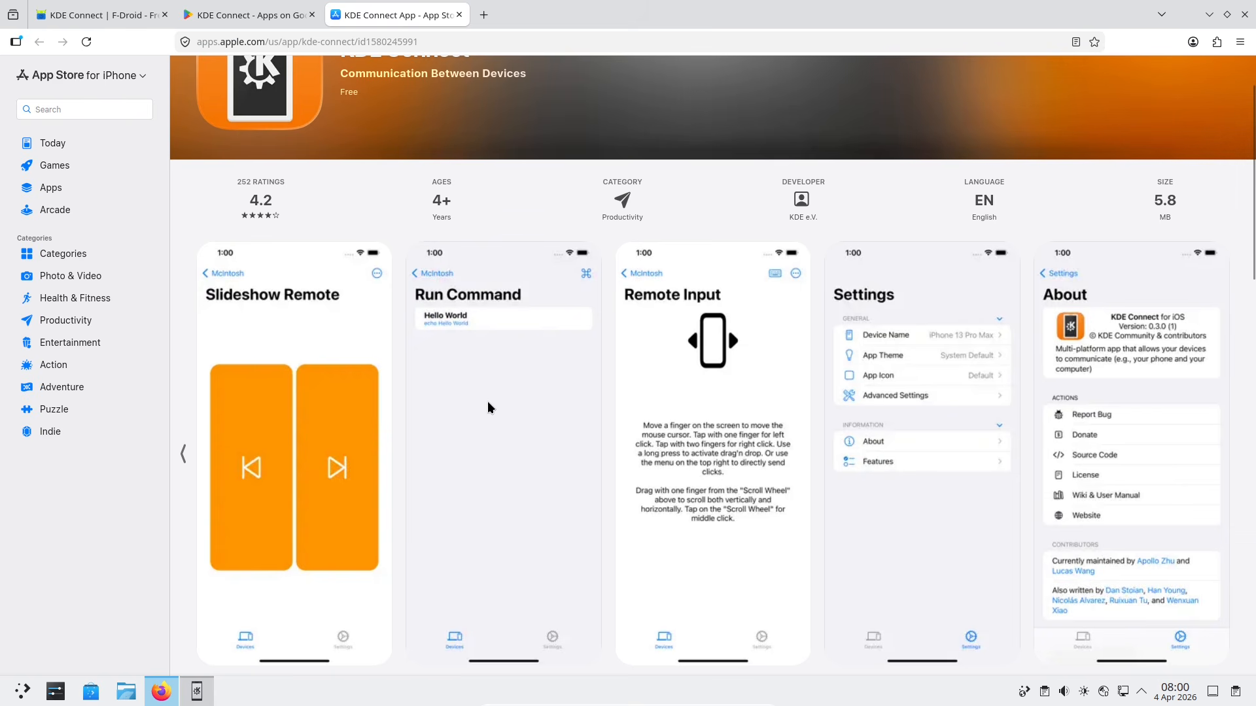
pyautogui.click(112, 22)
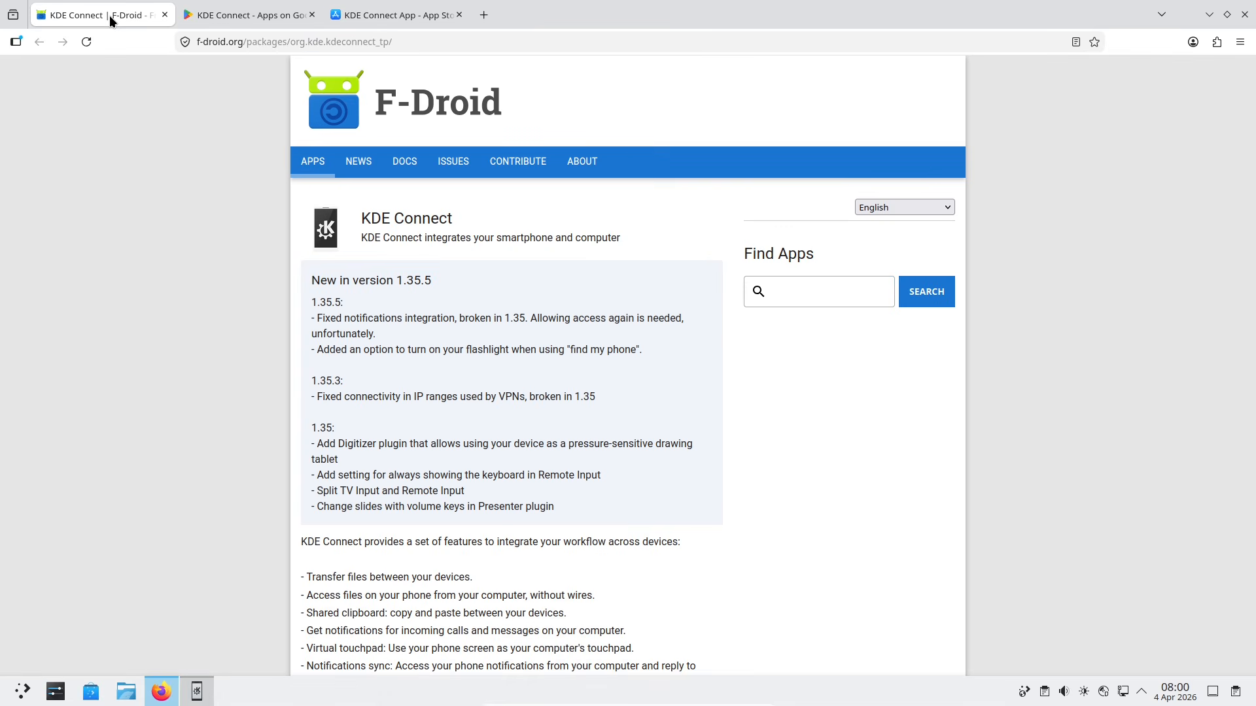
pyautogui.scroll(-2, 1253, 169)
pyautogui.scroll(-3, 1253, 169)
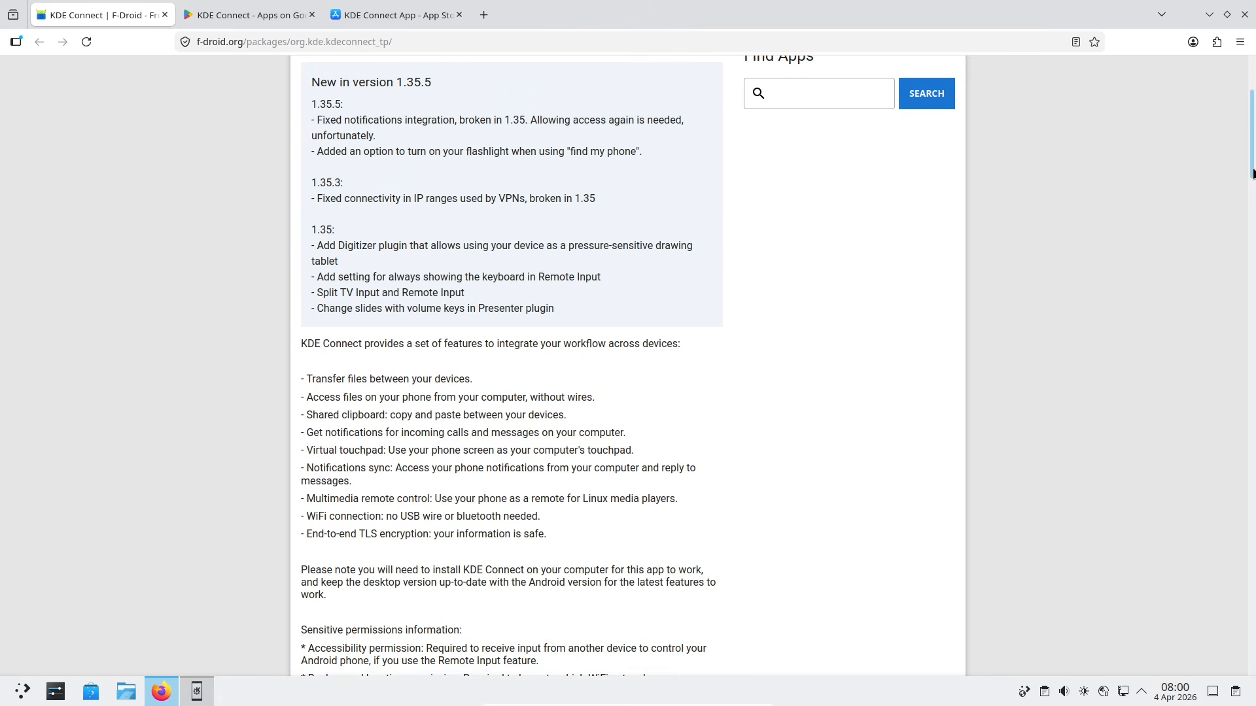
pyautogui.scroll(-6, 1251, 187)
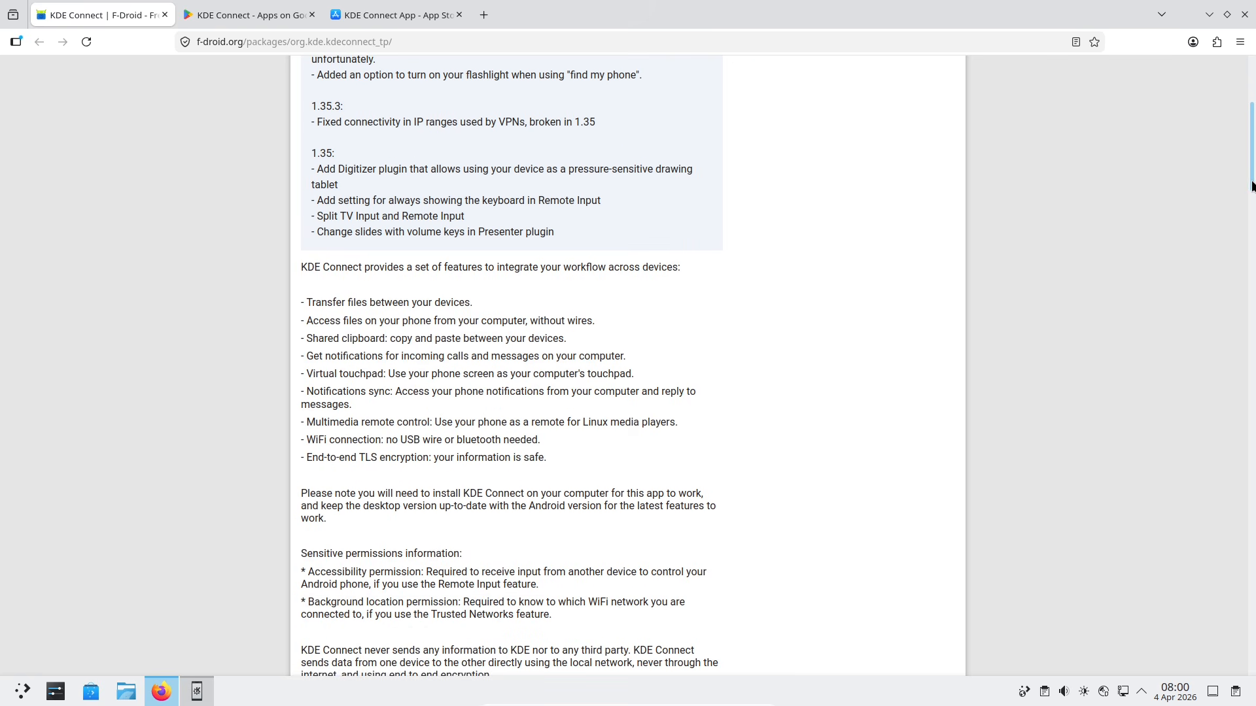
pyautogui.scroll(10, 1251, 214)
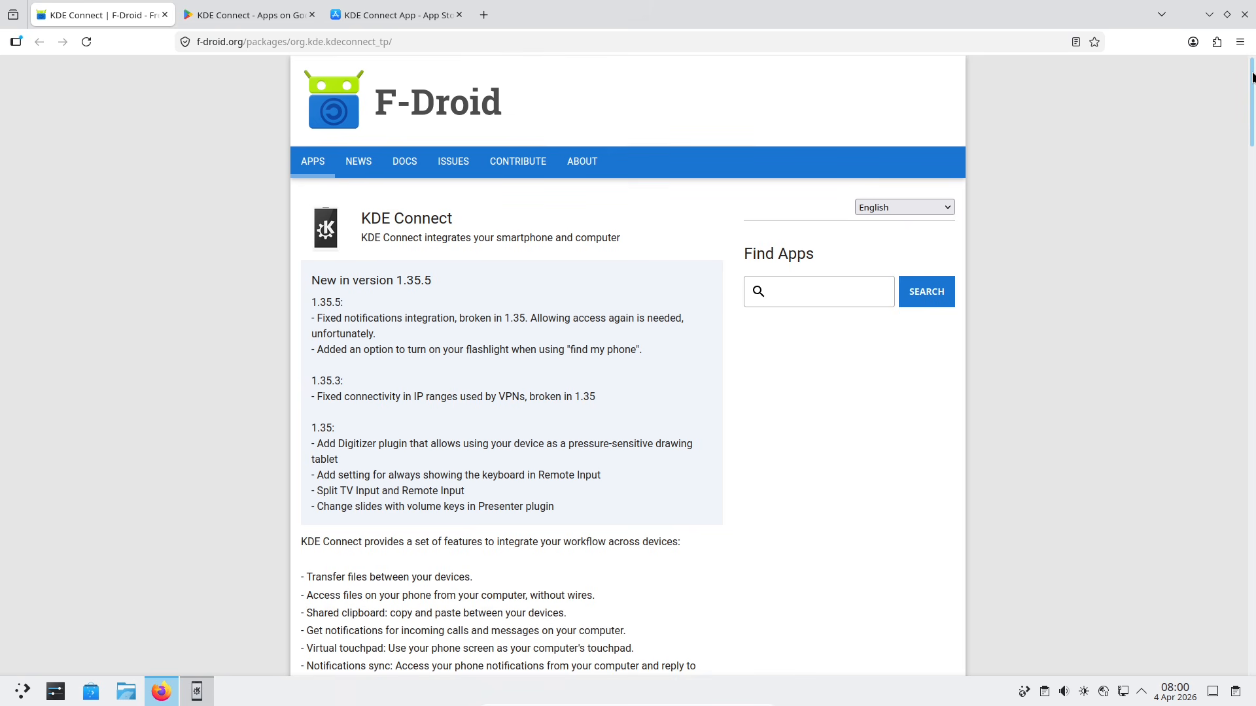
pyautogui.click(243, 19)
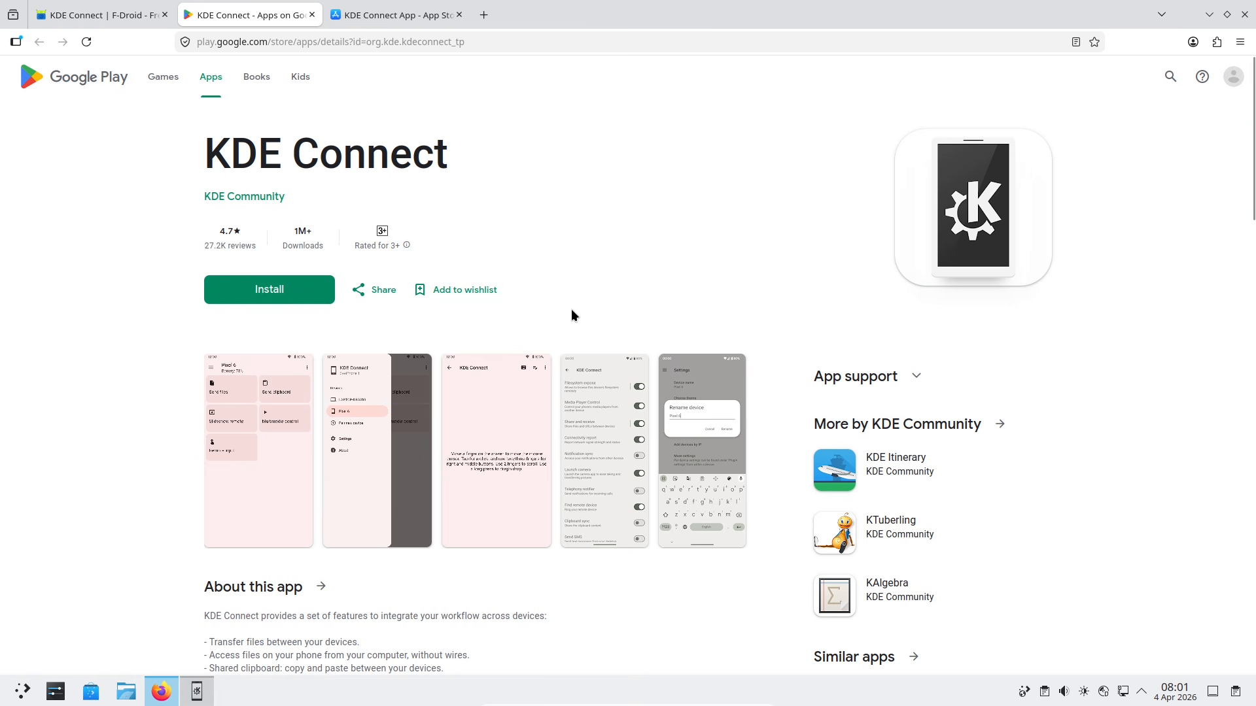
pyautogui.click(370, 16)
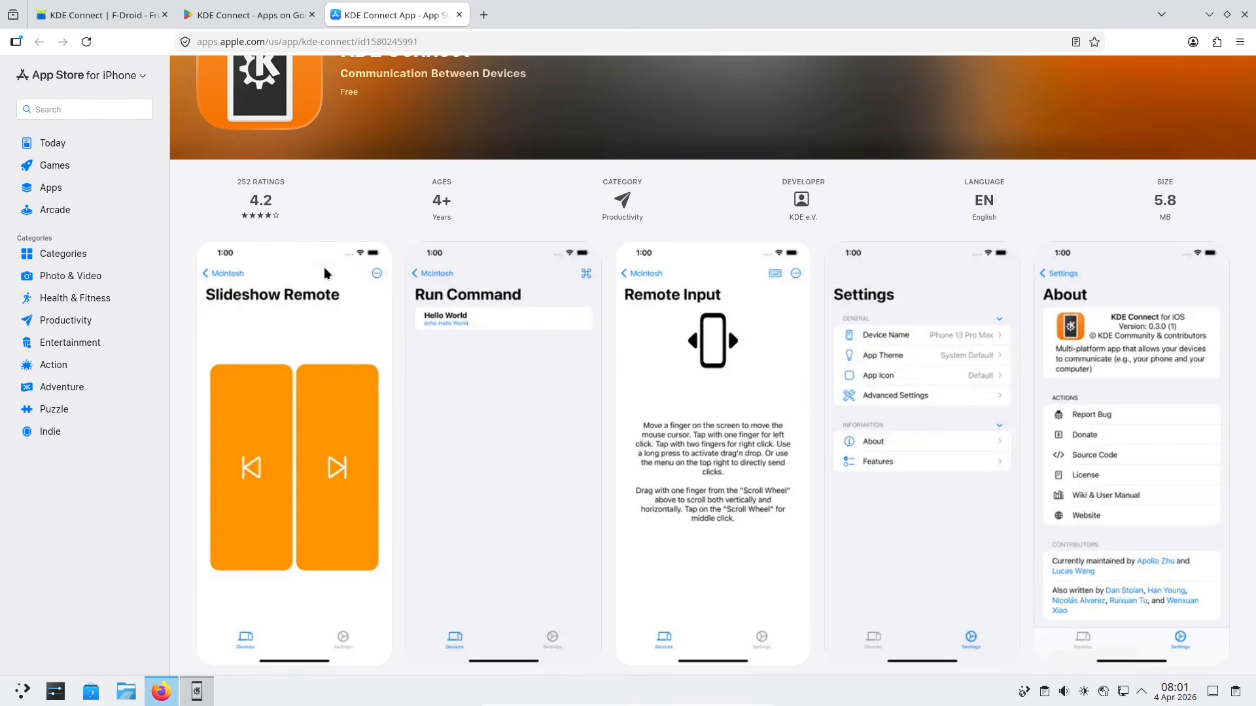
pyautogui.click(1244, 15)
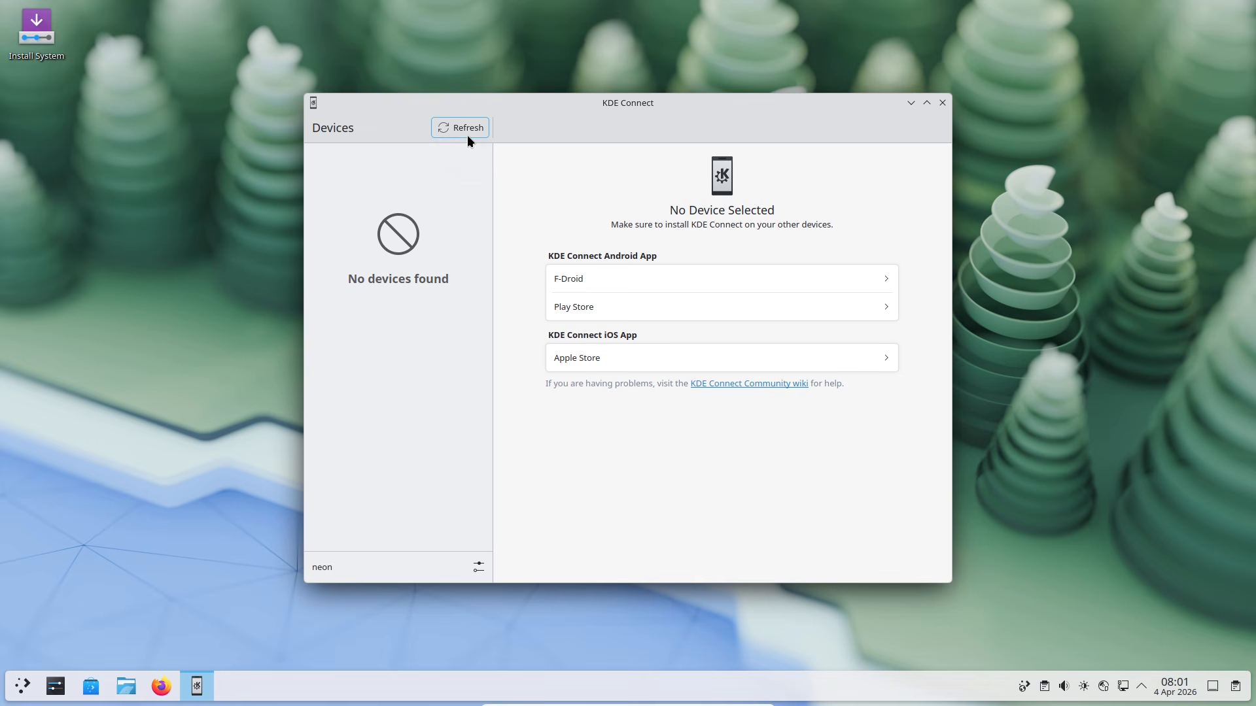
pyautogui.click(478, 558)
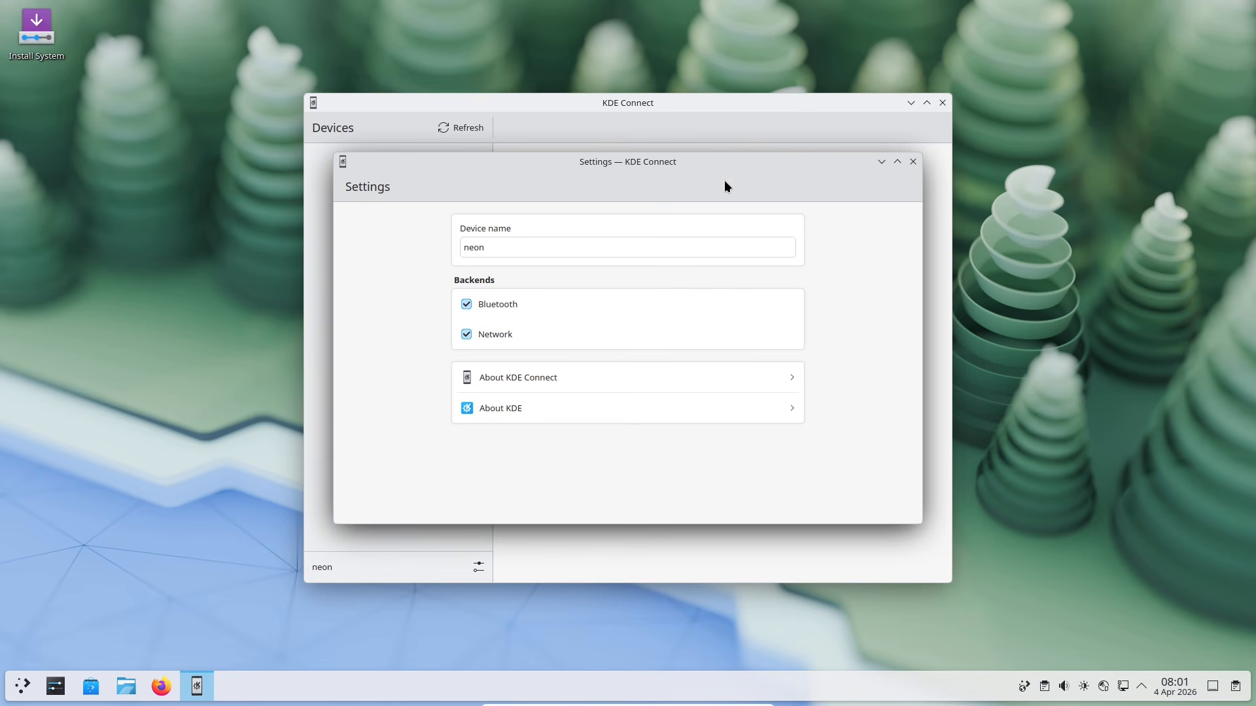
pyautogui.click(699, 243)
pyautogui.click(907, 167)
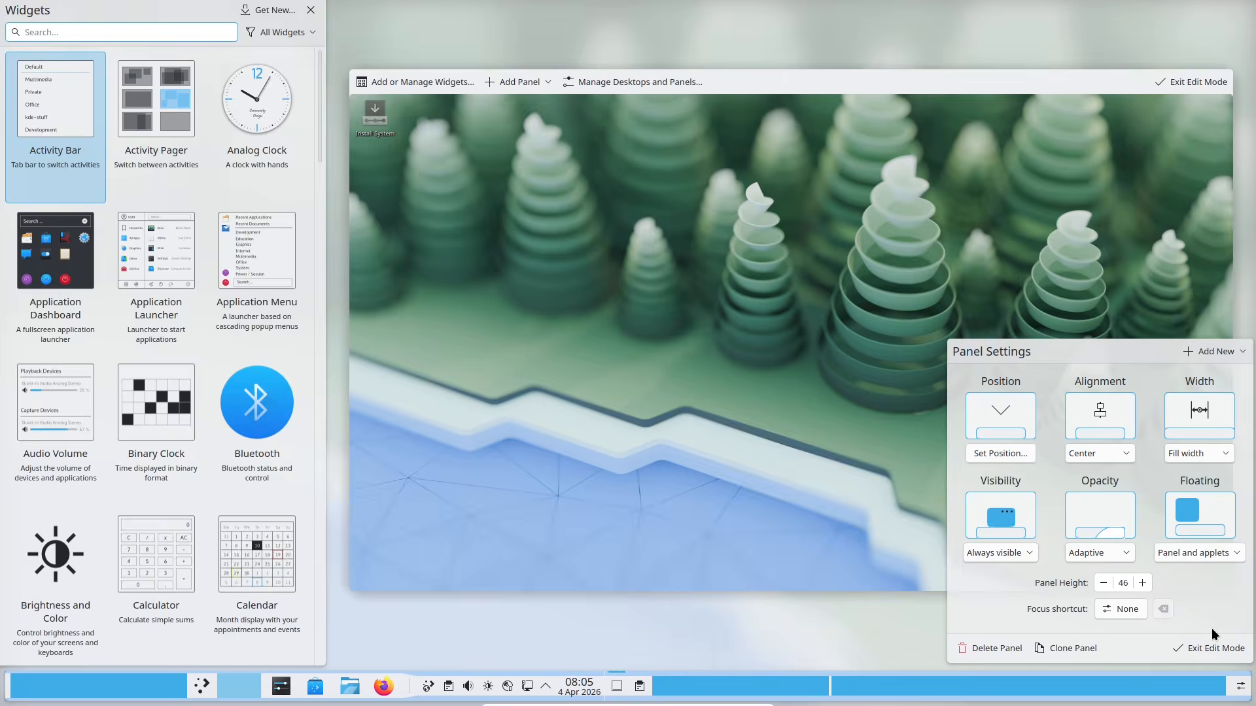
# Step: Add a spacer, move the system tray and launcher along the panel, and widen the launcher
pyautogui.click(1215, 352)
pyautogui.click(1202, 379)
pyautogui.moveTo(385, 685); pyautogui.dragTo(778, 695)
pyautogui.moveTo(169, 687); pyautogui.dragTo(242, 694)
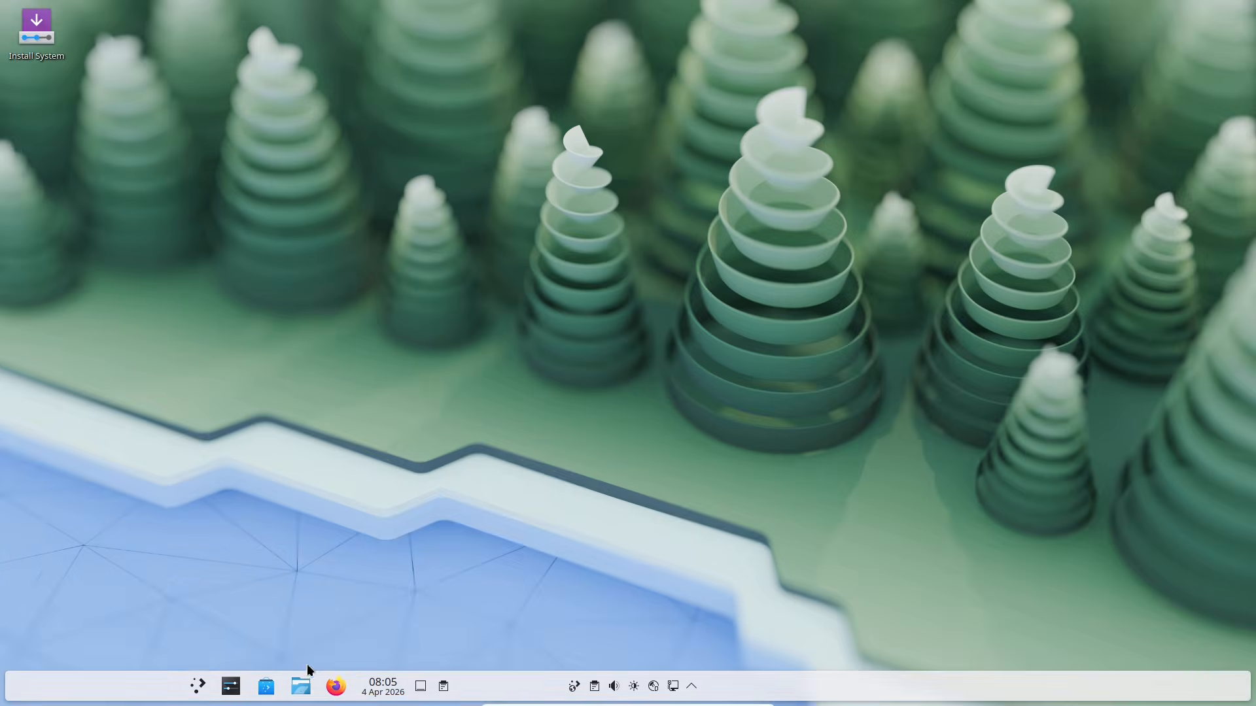
pyautogui.click(197, 686)
pyautogui.click(419, 343)
pyautogui.moveTo(436, 626); pyautogui.dragTo(1236, 555)
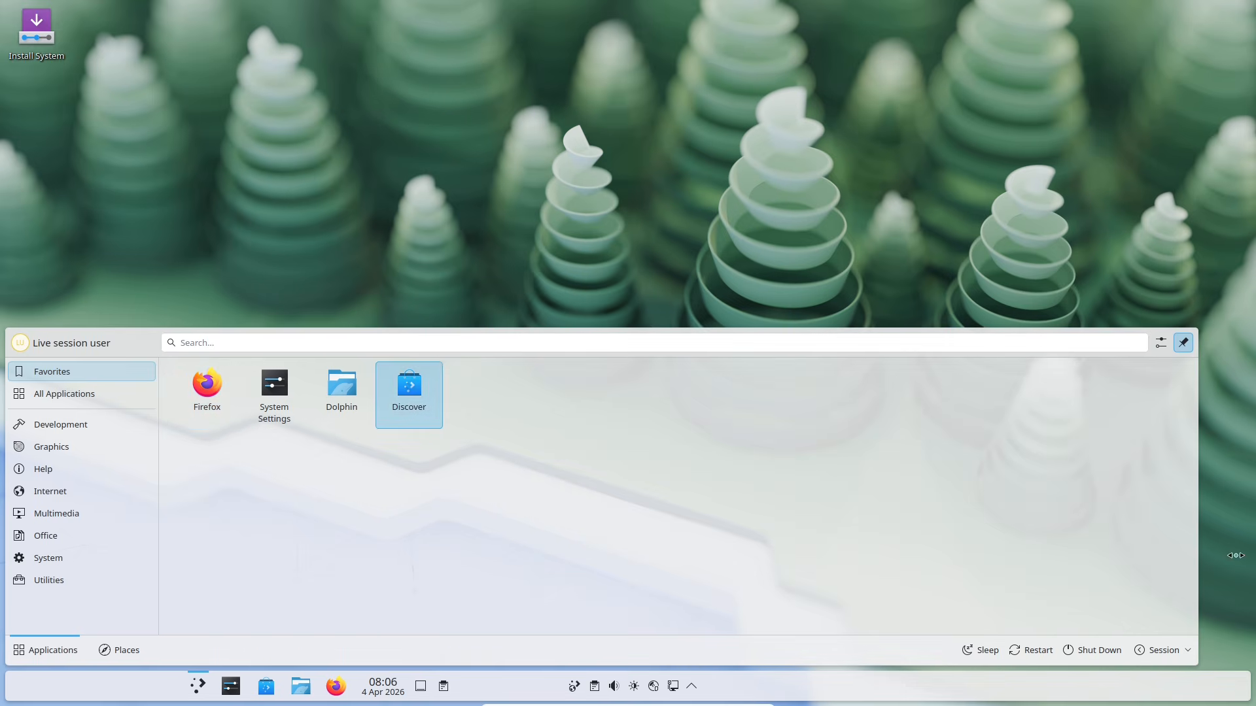
# Step: Increase the panel height in the panel configuration and leave edit mode
pyautogui.rightClick(1112, 680)
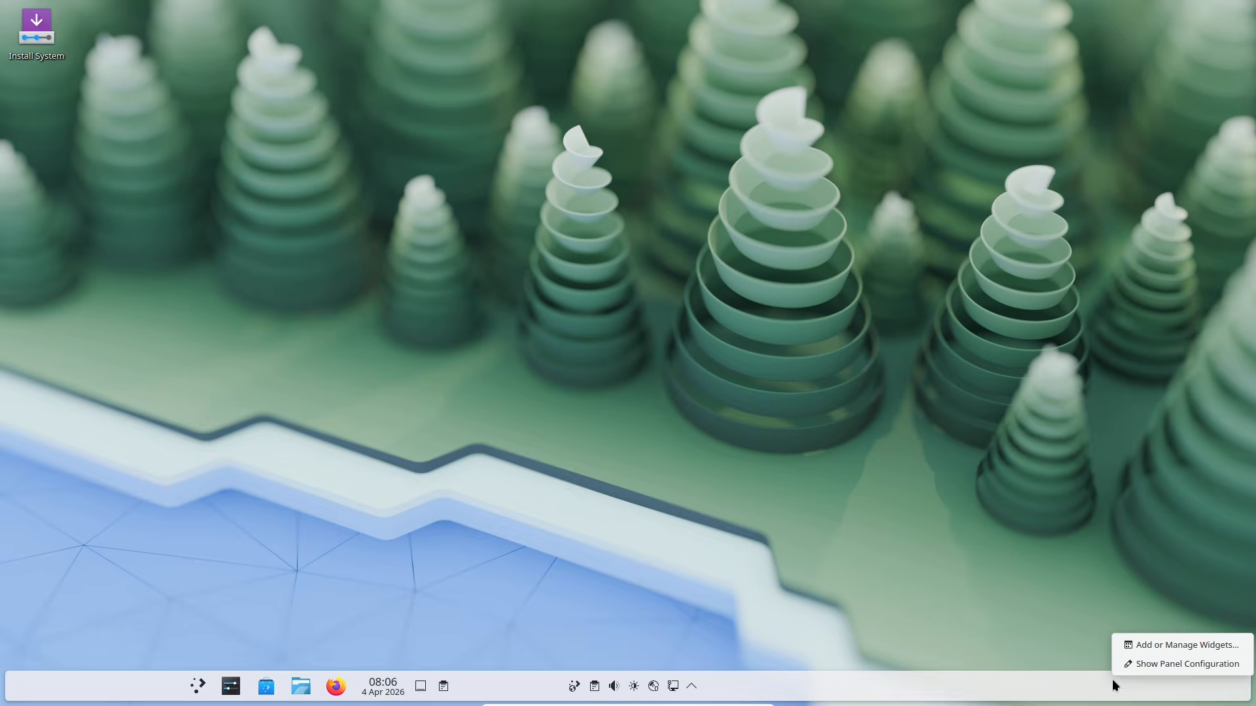
pyautogui.click(1127, 664)
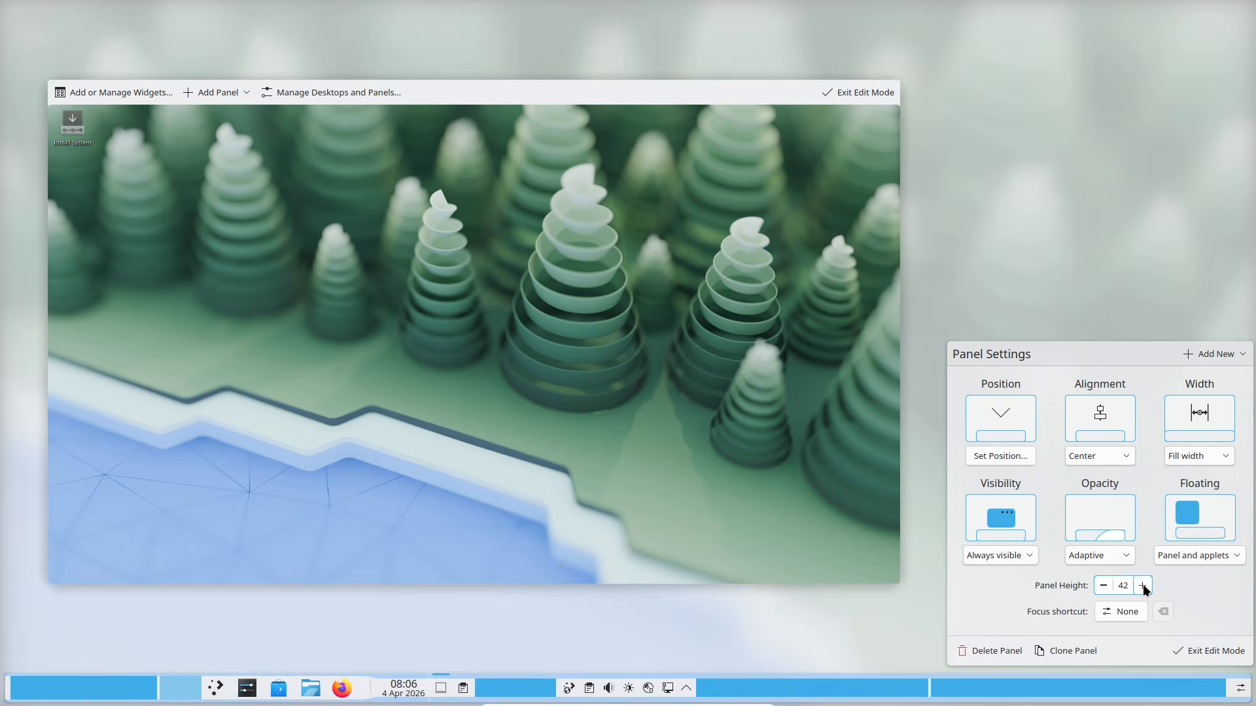
pyautogui.click(1143, 585)
pyautogui.click(1207, 635)
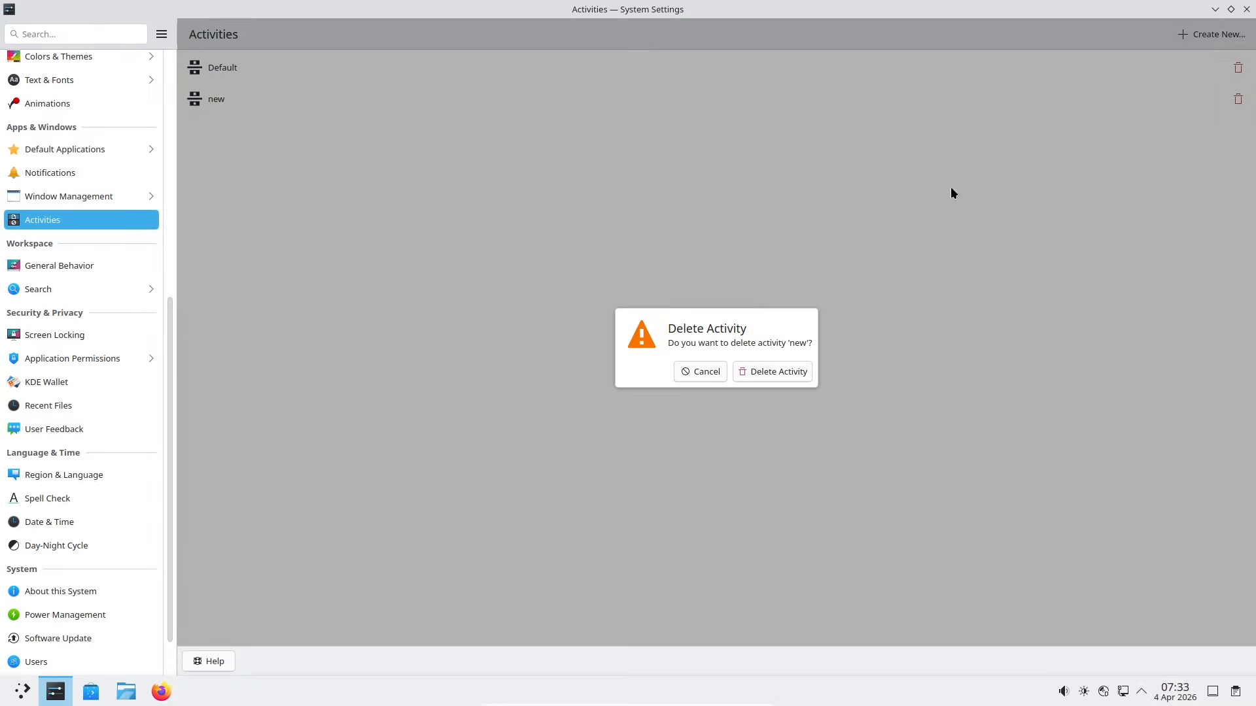
# Step: Delete the New activity and look over the Default activity's settings
pyautogui.press('Return')
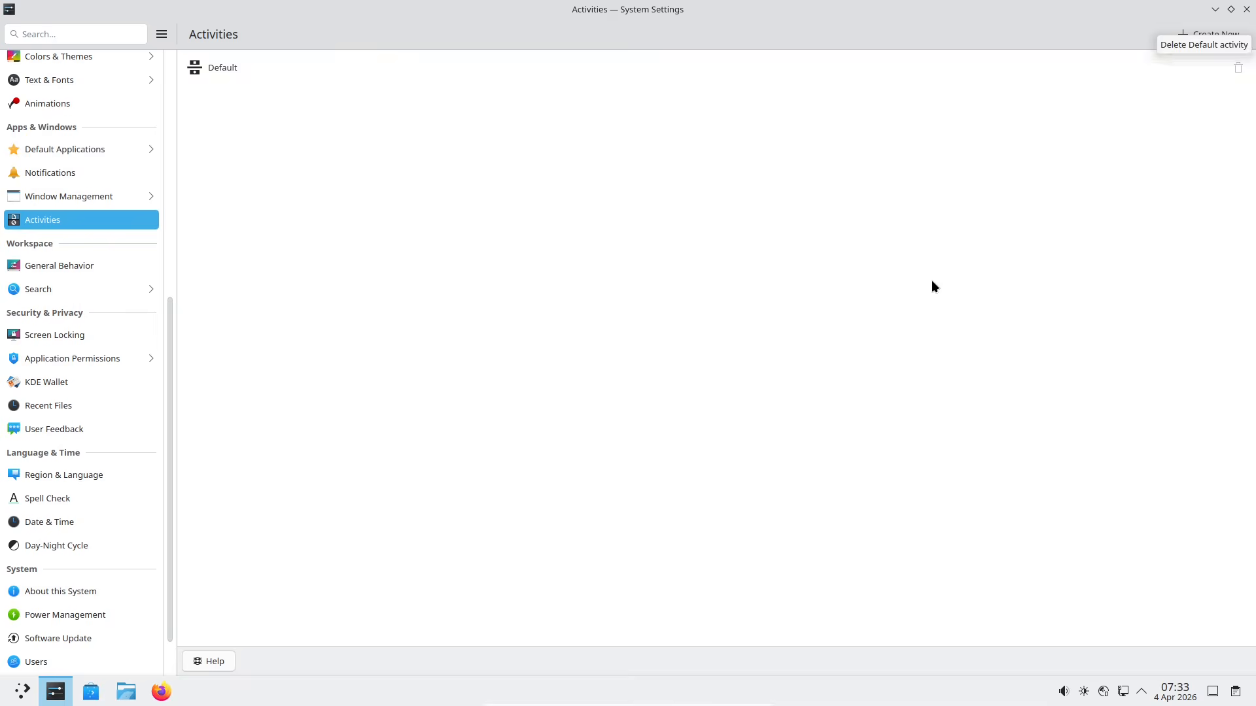
pyautogui.click(284, 64)
pyautogui.click(81, 215)
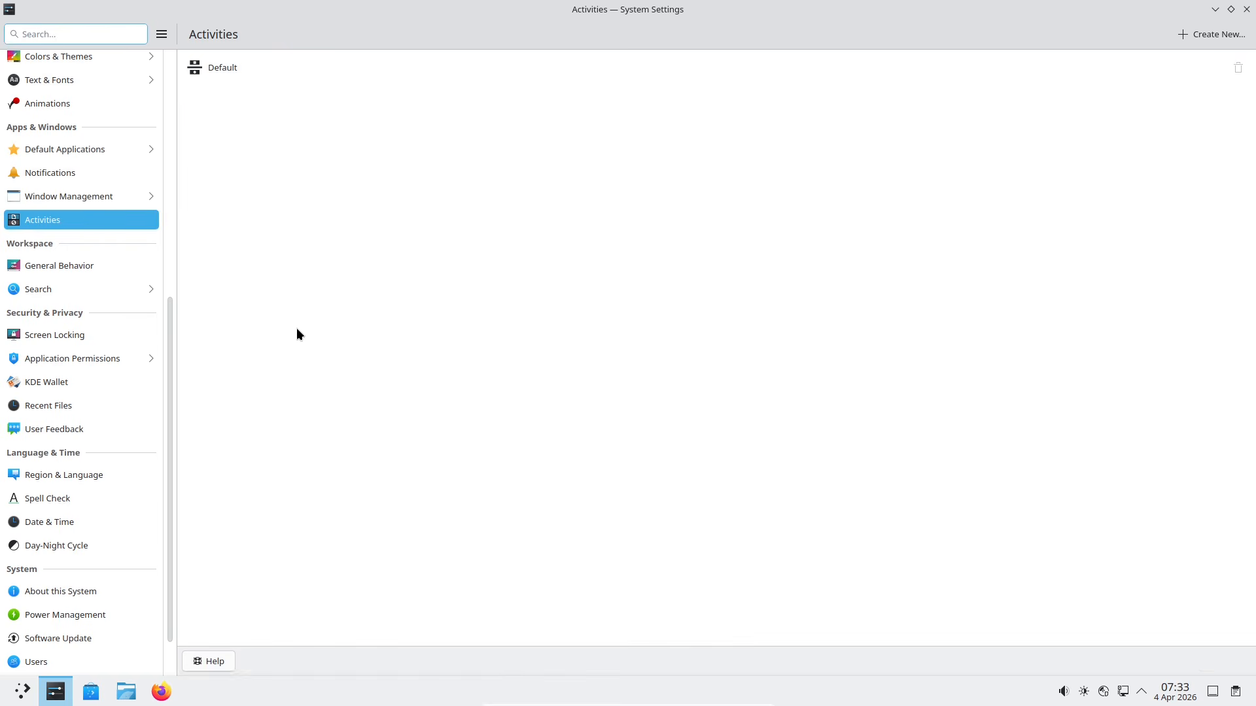
pyautogui.scroll(4, 177, 198)
pyautogui.moveTo(178, 197); pyautogui.dragTo(178, 213)
# Step: Start a new activity and give it the knotes icon found by searching 'note'
pyautogui.click(1211, 34)
pyautogui.click(701, 74)
pyautogui.moveTo(830, 246); pyautogui.dragTo(827, 270)
pyautogui.click(747, 220)
pyautogui.write('note')
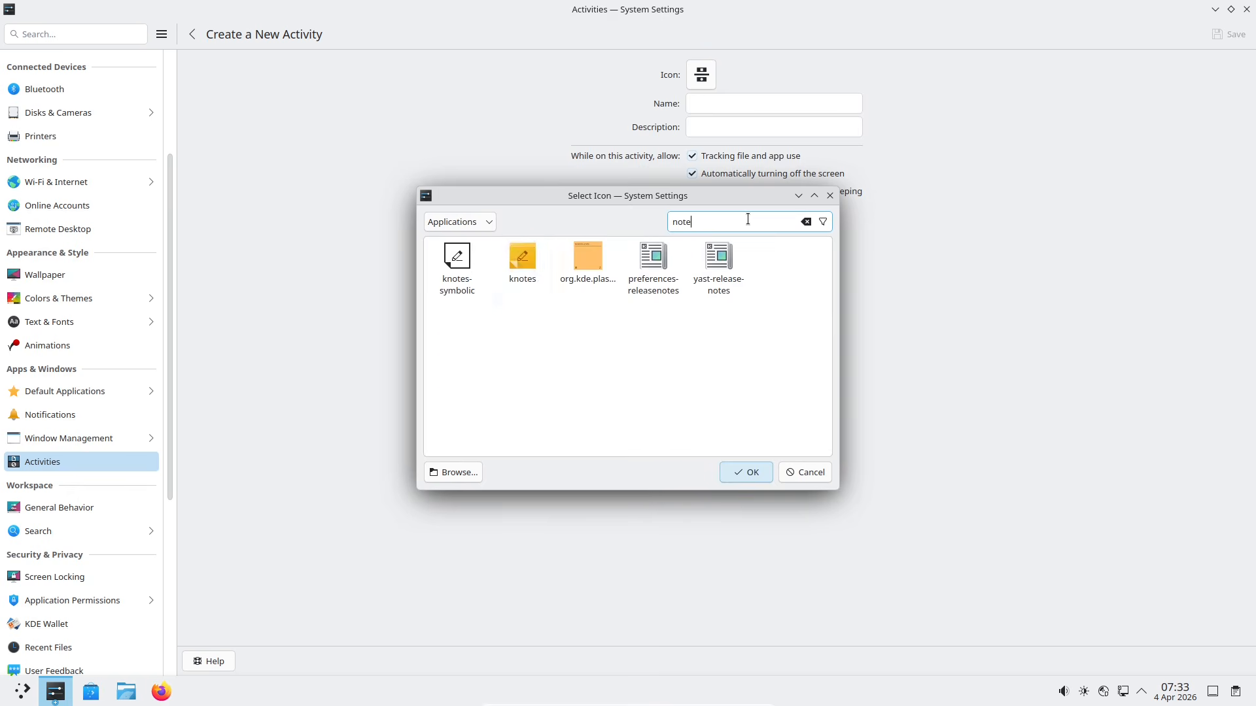
pyautogui.click(522, 262)
pyautogui.click(745, 472)
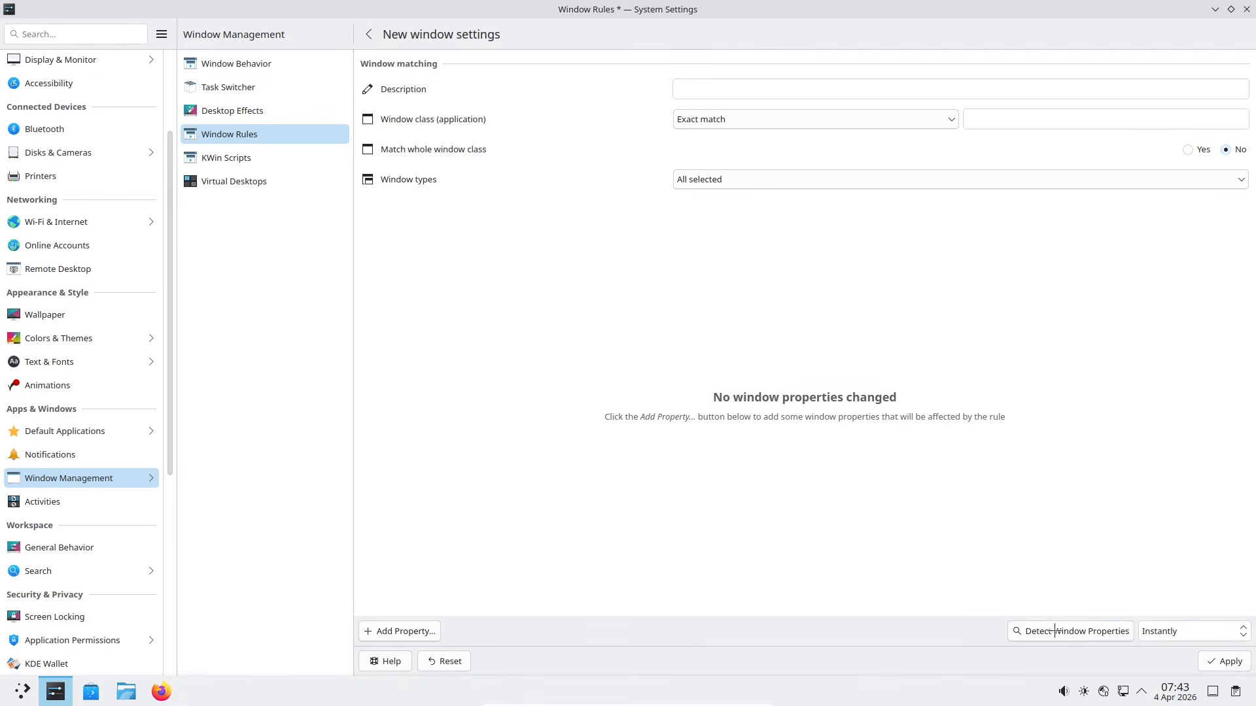
# Step: Discard the unsaved rule, start a new window rule and browse its Add Property list without adding anything
pyautogui.click(452, 664)
pyautogui.click(1063, 36)
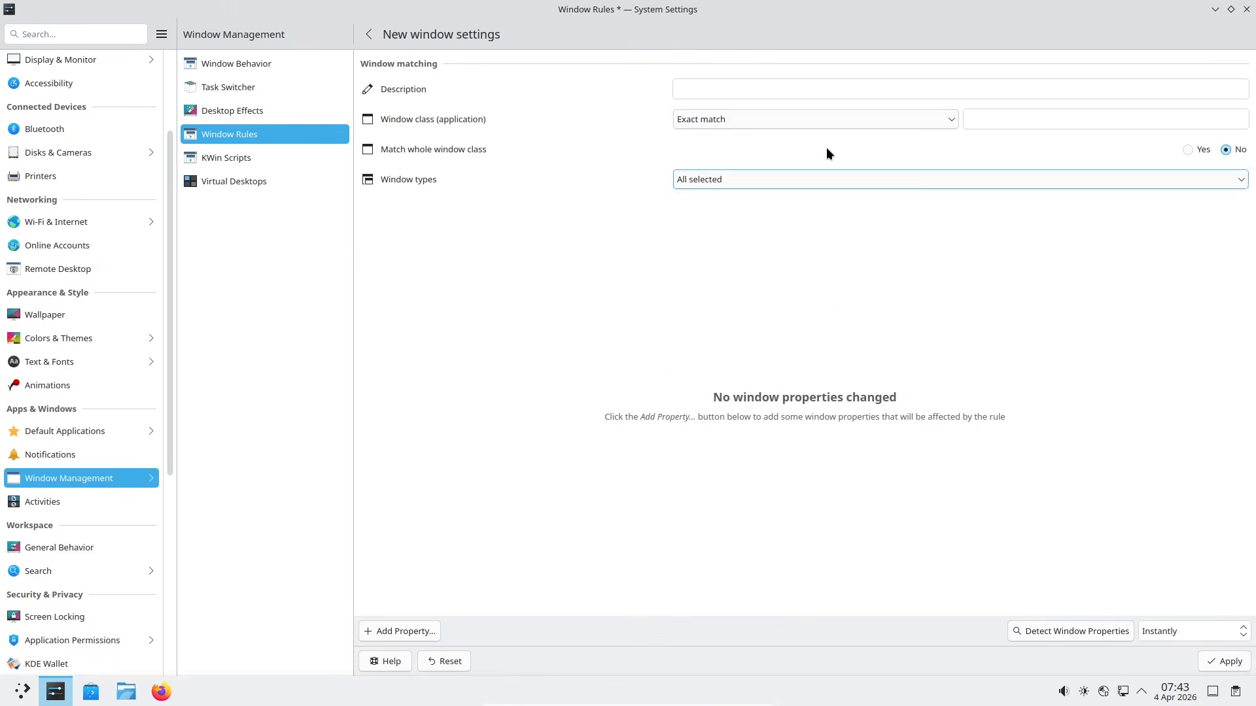
pyautogui.click(423, 627)
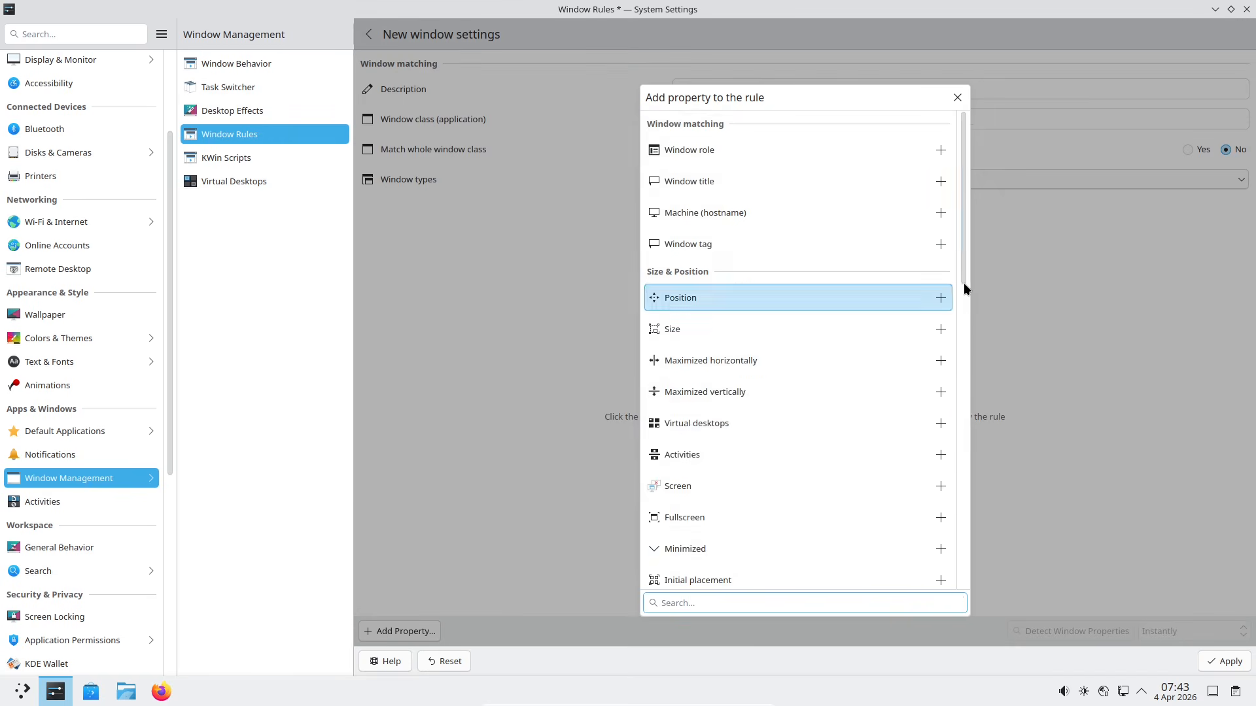
pyautogui.moveTo(964, 283); pyautogui.dragTo(949, 559)
pyautogui.click(957, 97)
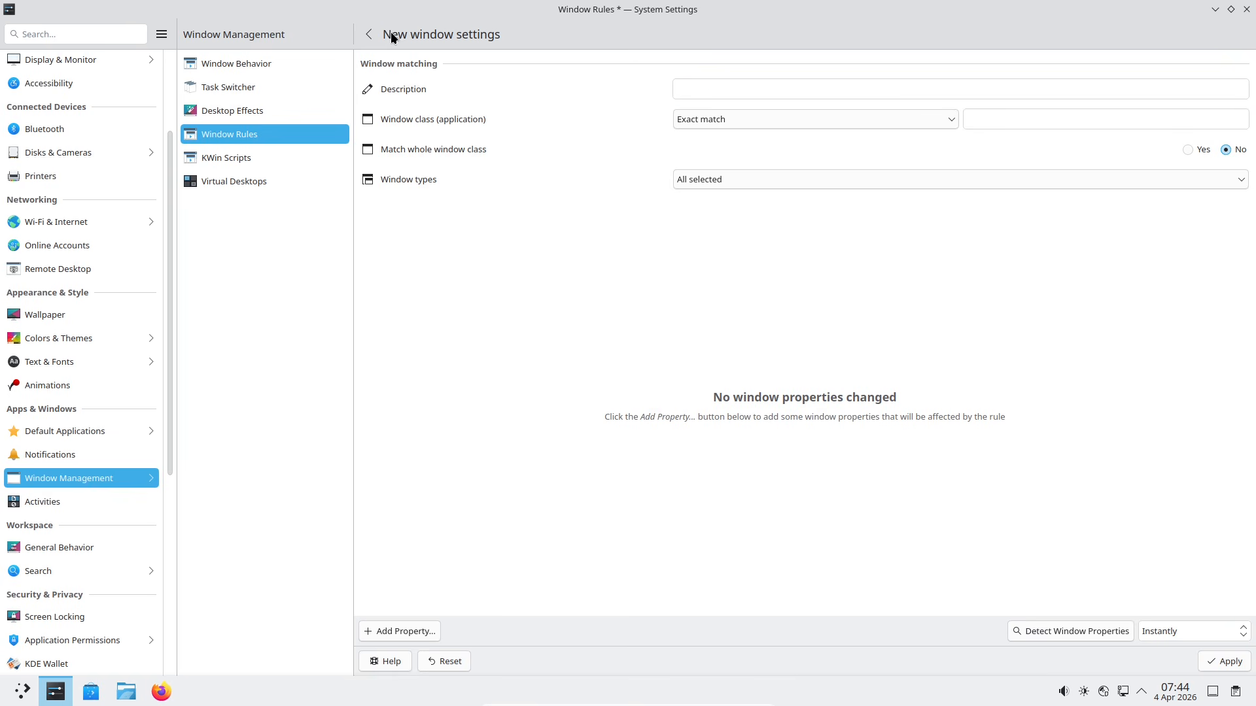
# Step: Delete the new window rule, create another one and duplicate it
pyautogui.click(371, 35)
pyautogui.click(1235, 69)
pyautogui.click(1074, 36)
pyautogui.click(369, 36)
pyautogui.click(1212, 69)
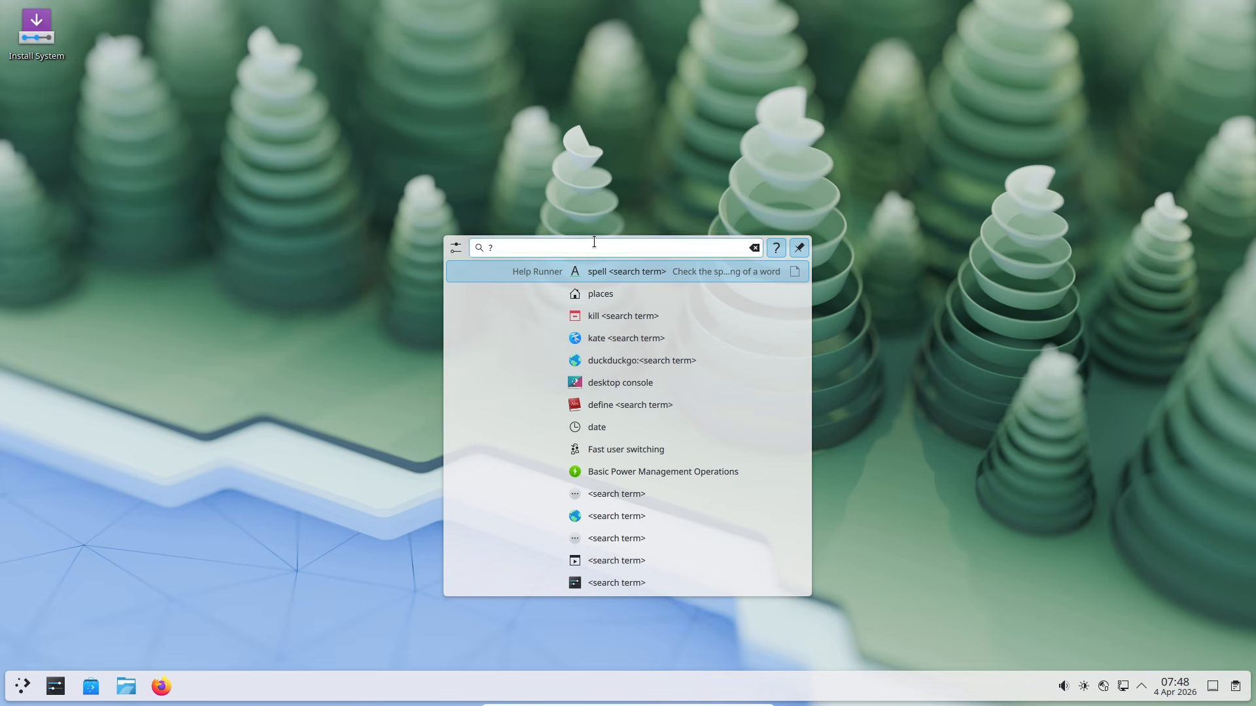
# Step: Unpin KRunner, clear its help query and close it
pyautogui.click(798, 247)
pyautogui.click(754, 248)
pyautogui.click(135, 567)
# Step: Search 'pla' and 'general' in KRunner to open Plasma Search and General Behavior settings
pyautogui.hotkey('alt', 'space')
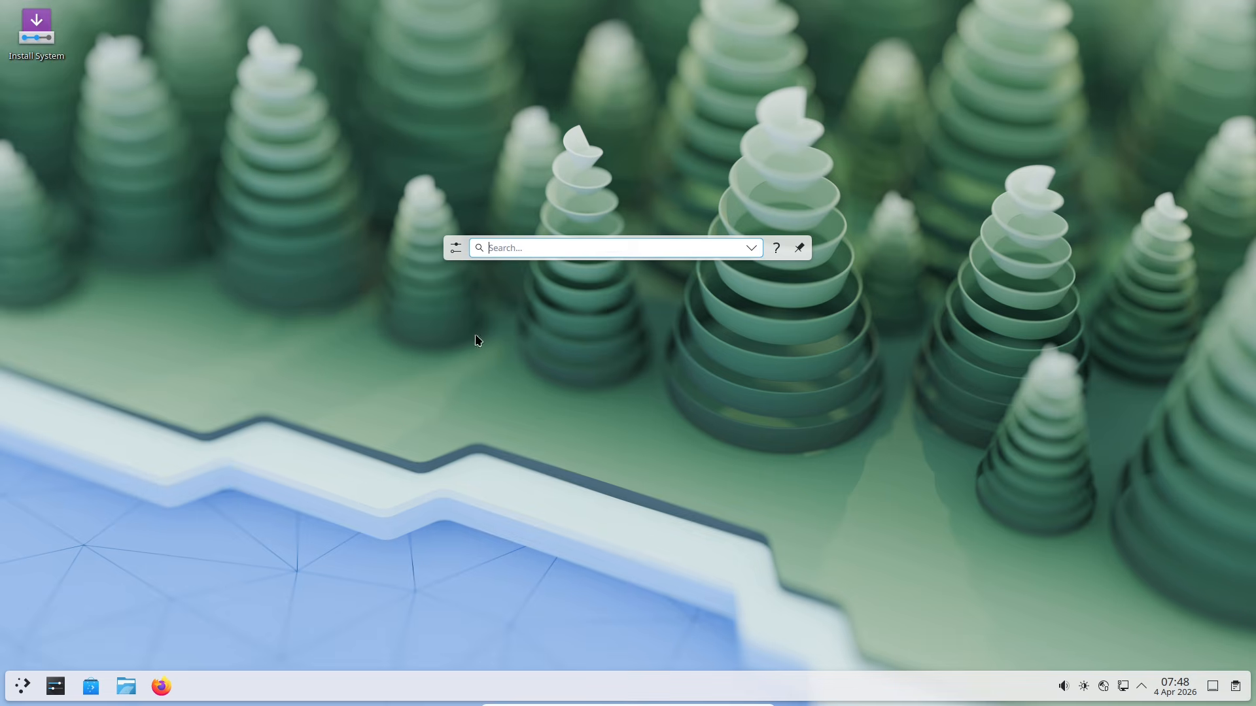
pyautogui.write('pla')
pyautogui.click(620, 410)
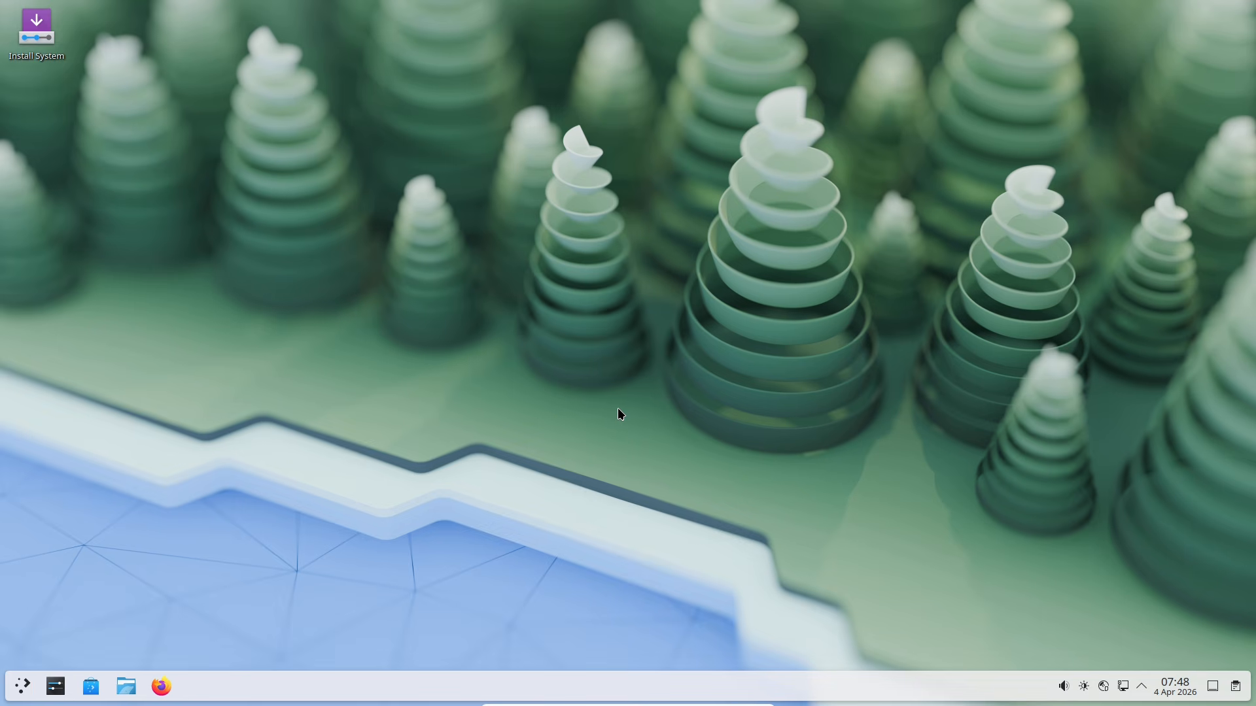
pyautogui.scroll(-5, 685, 383)
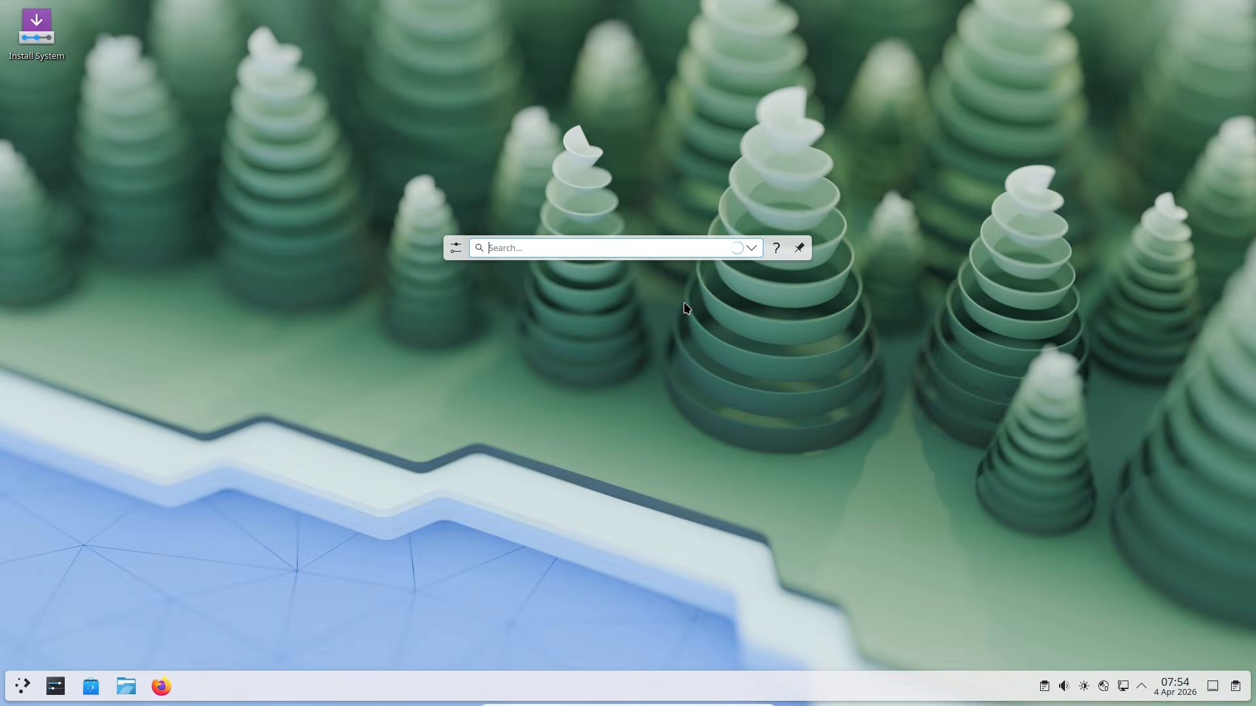
pyautogui.write('eneral')
pyautogui.press('Return')
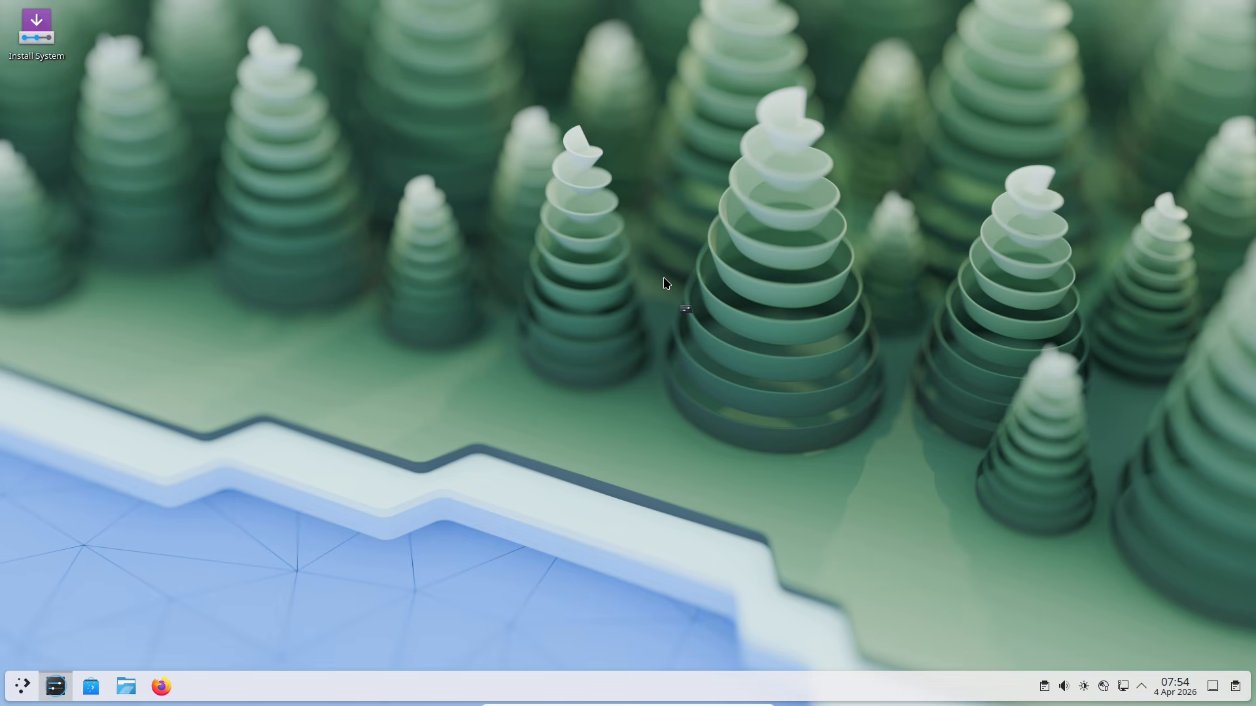
# Step: Show the clipboard contents as a QR code, then close that popup
pyautogui.click(1231, 691)
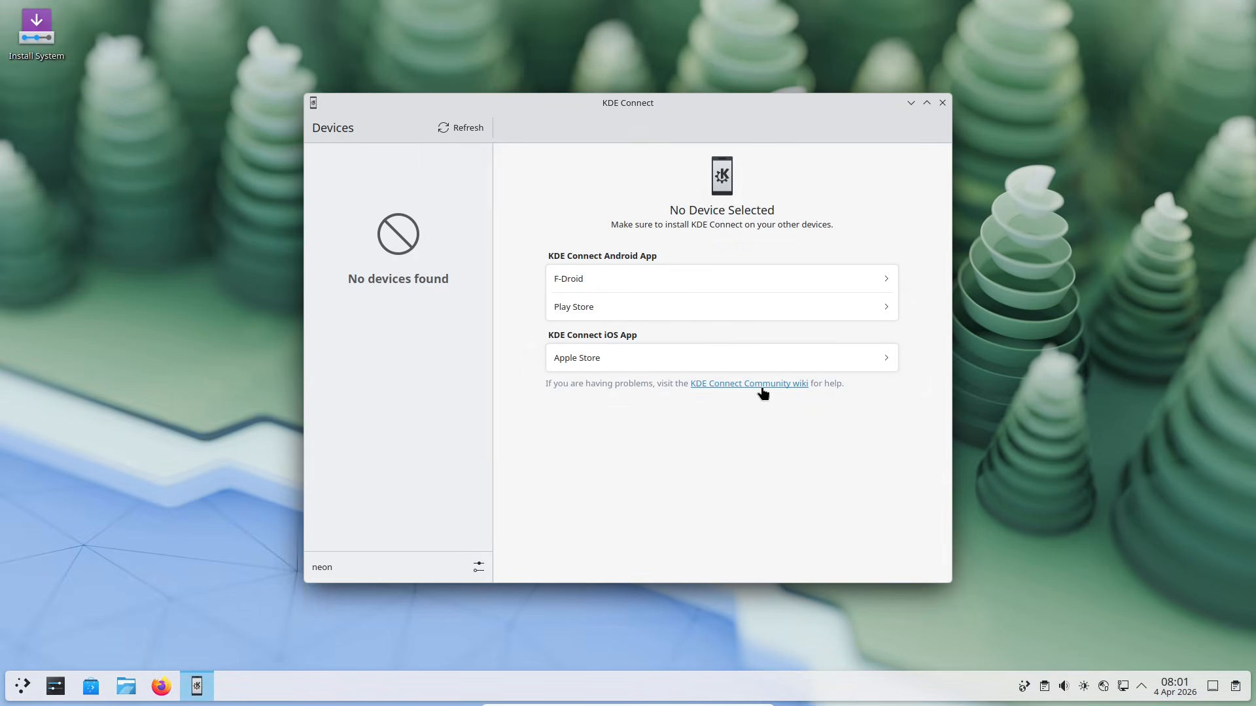
pyautogui.click(1232, 685)
pyautogui.click(784, 458)
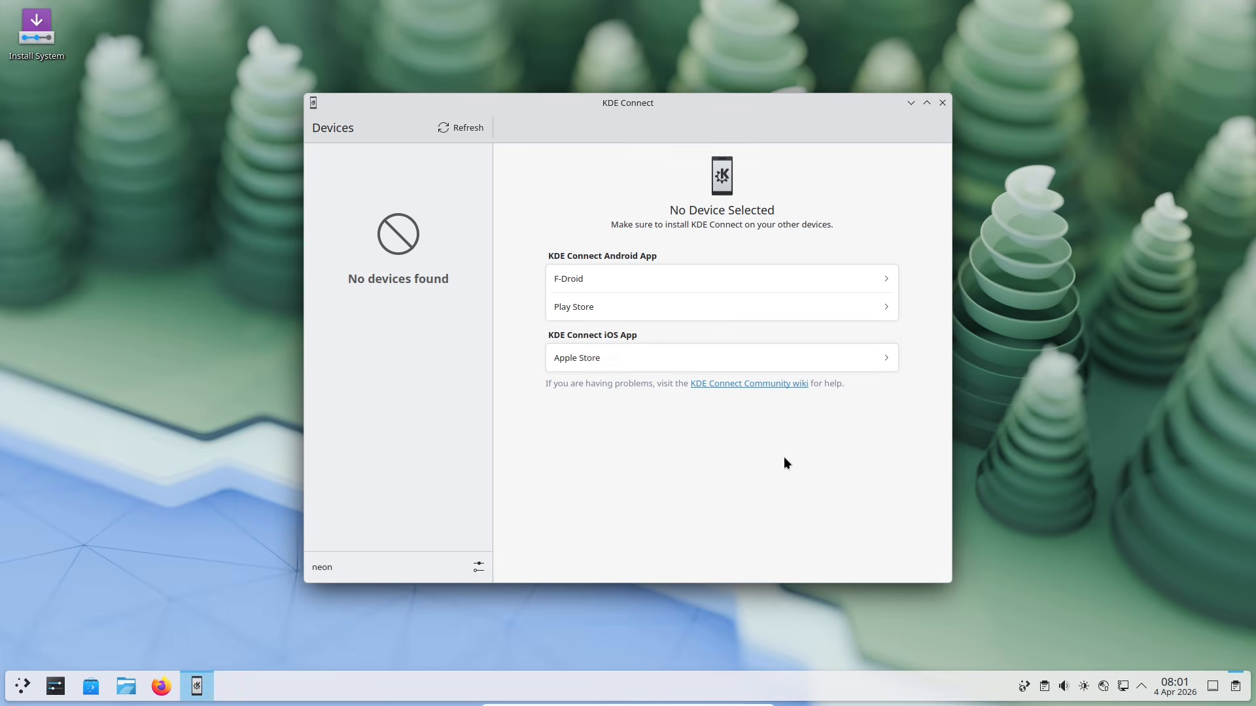